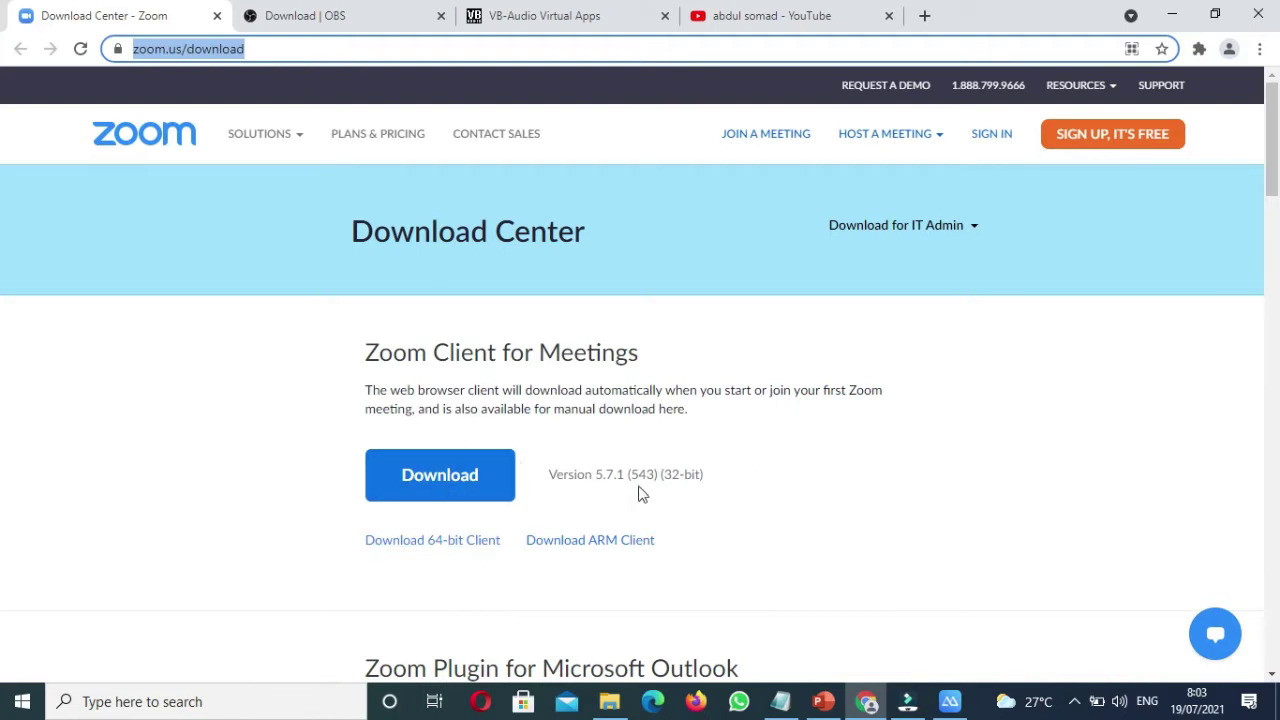
Step: Review the OBS download page installers, then show the VB-CABLE page offering VBCABLE_Driver_Pack43.zip
click(329, 20)
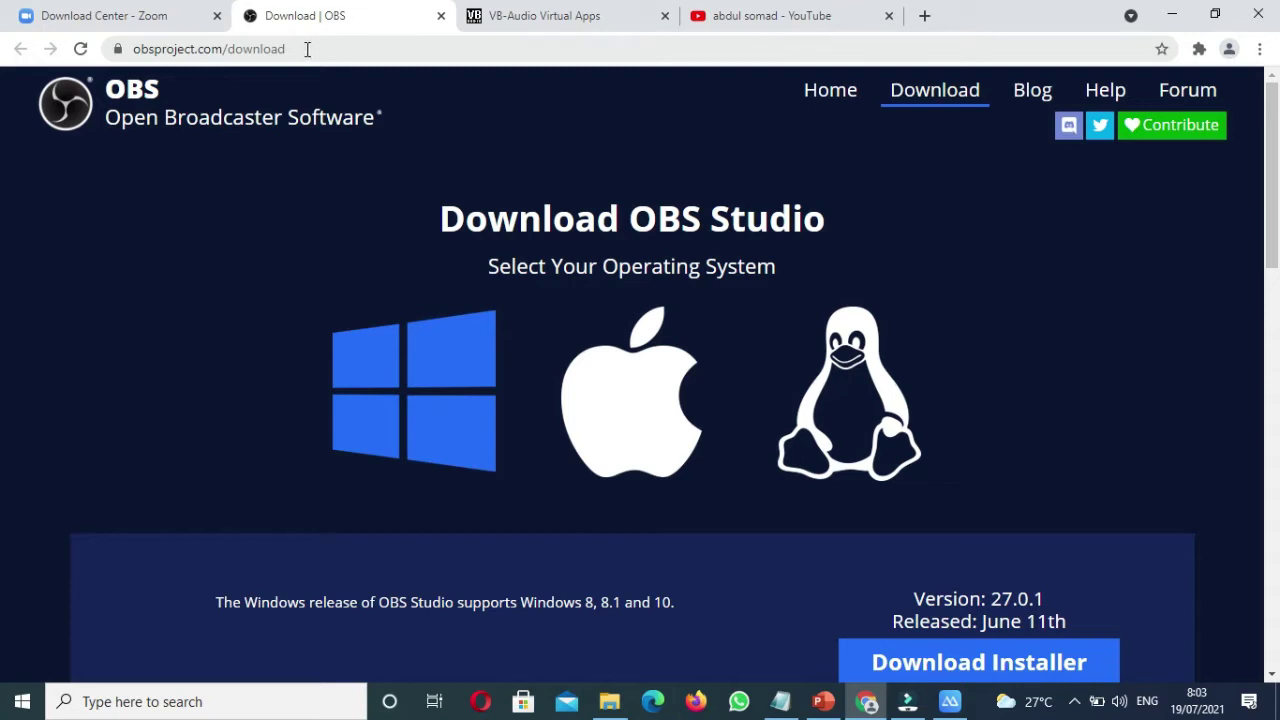
click(307, 49)
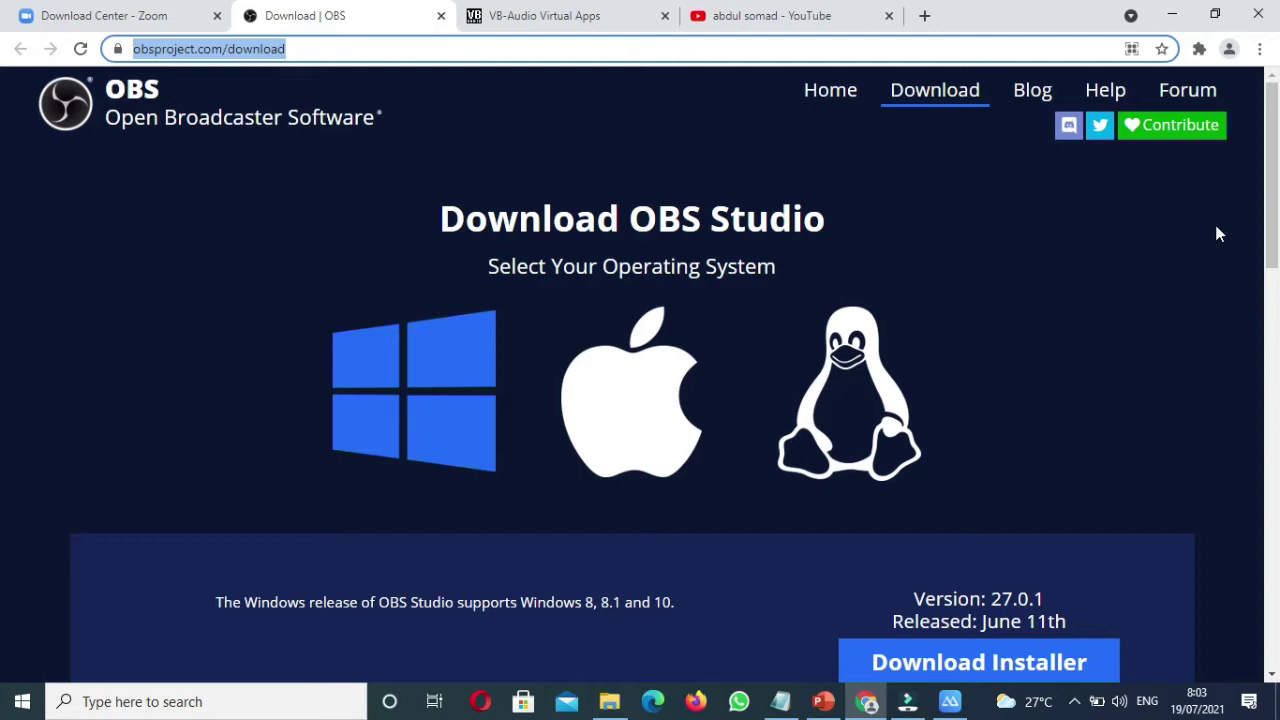
drag(1268, 192, 1273, 265)
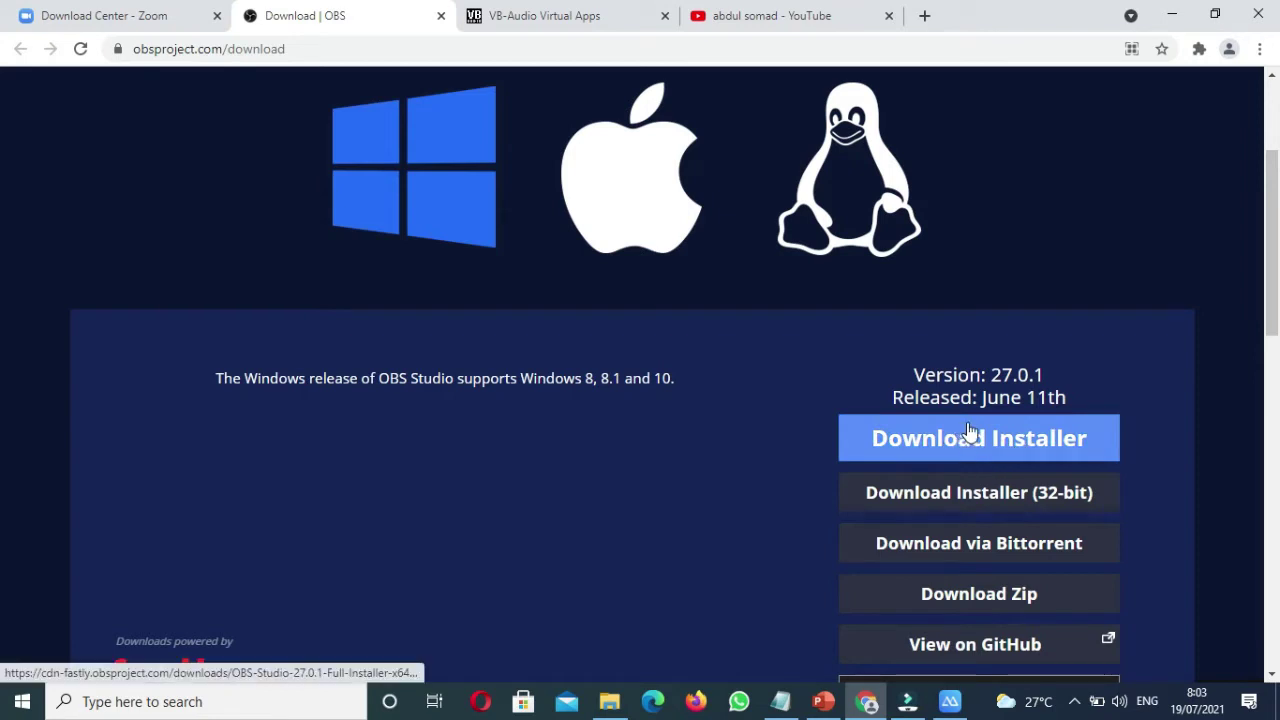
scroll(800, 175, up, 3)
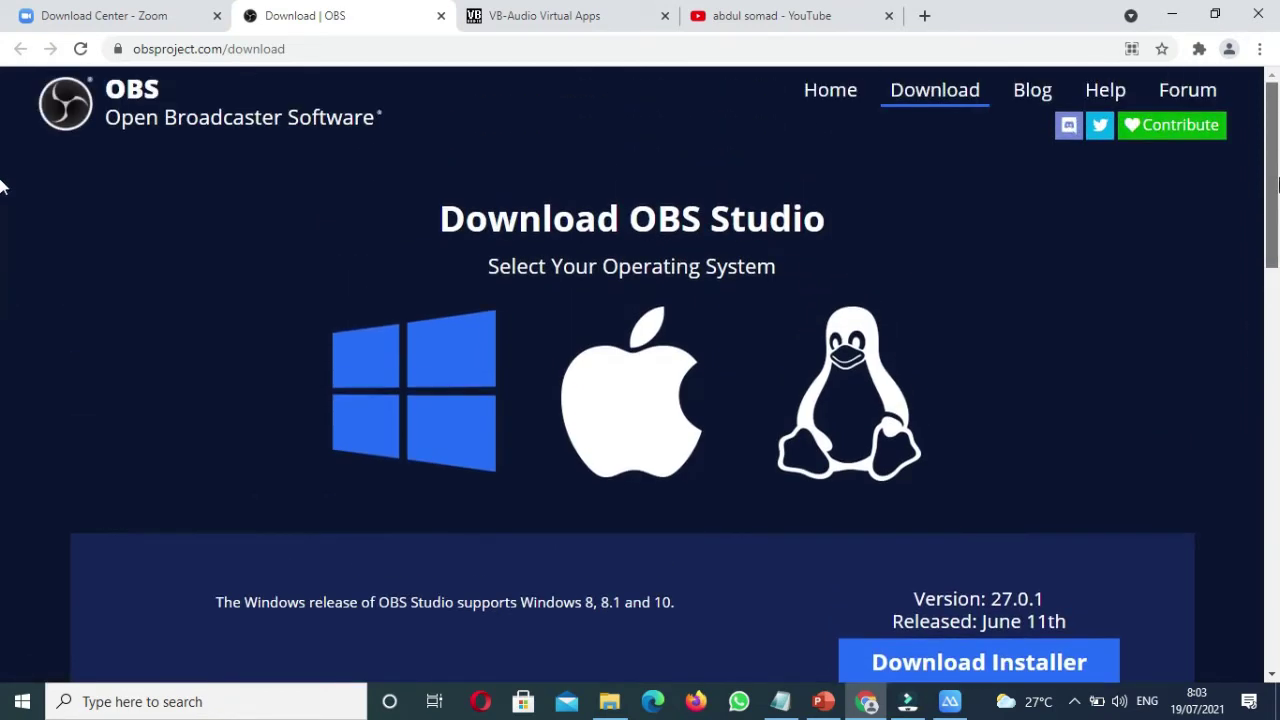
click(566, 18)
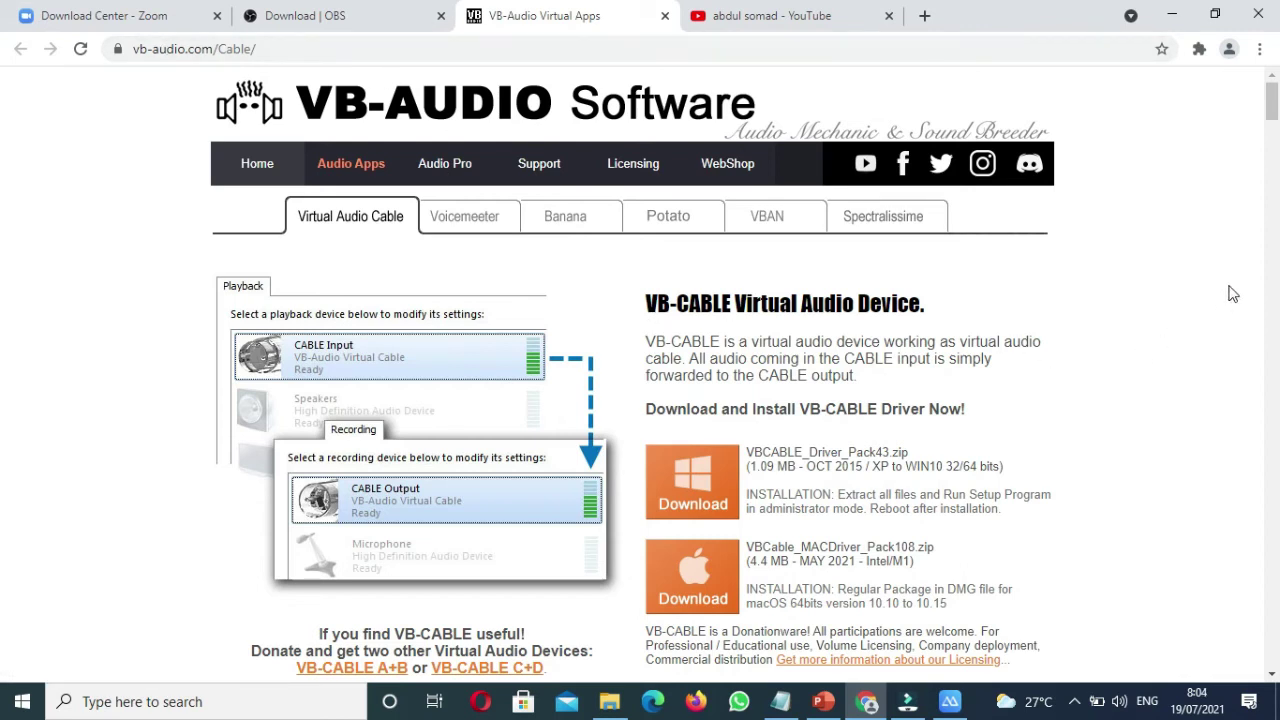
mouse_move(1272, 105)
mouse_down()
mouse_move(1273, 132)
mouse_move(1272, 104)
mouse_up()
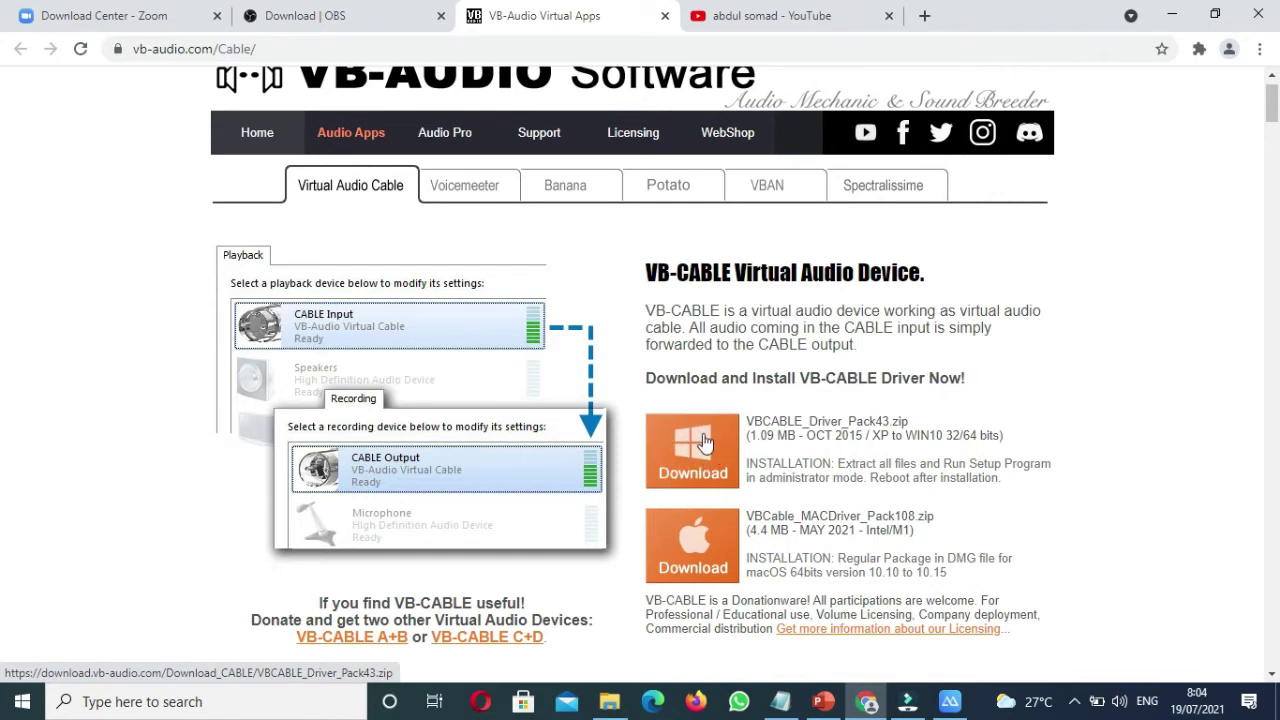
Step: Open the OBS-ZOOM-VC folder and point out the Zoom, OBS Studio and VBCABLE installer files
click(619, 704)
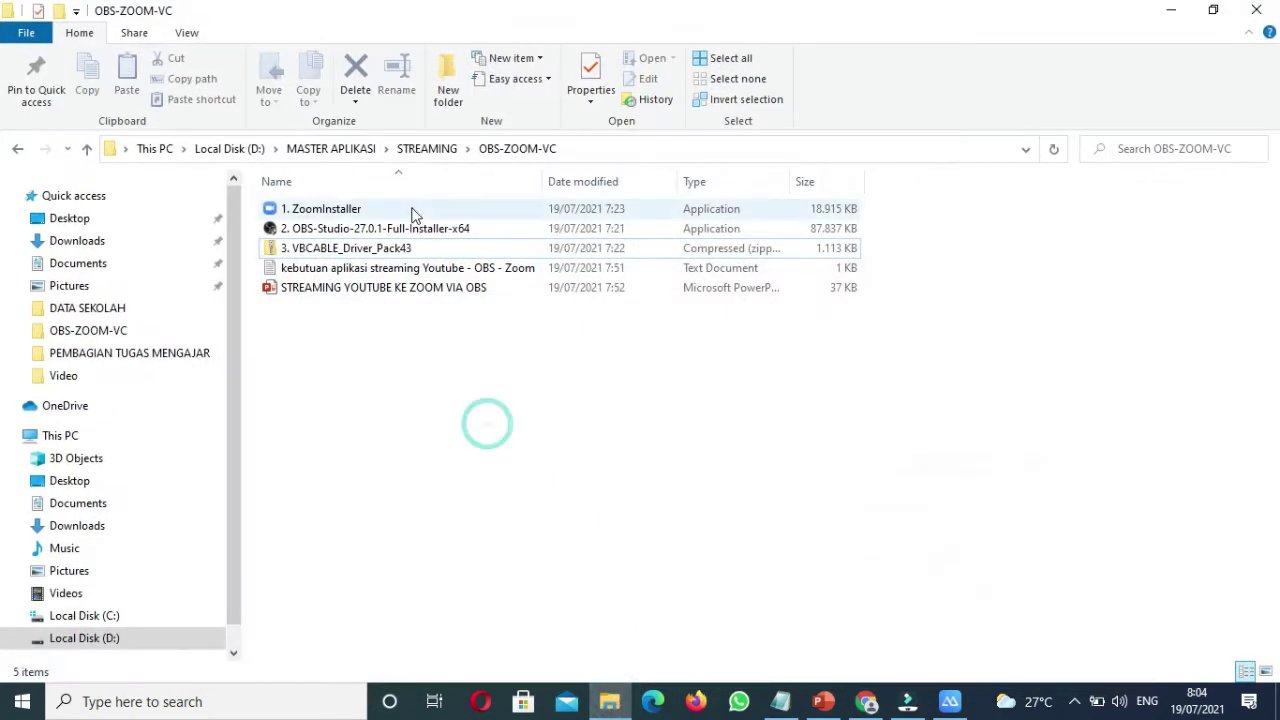
click(379, 211)
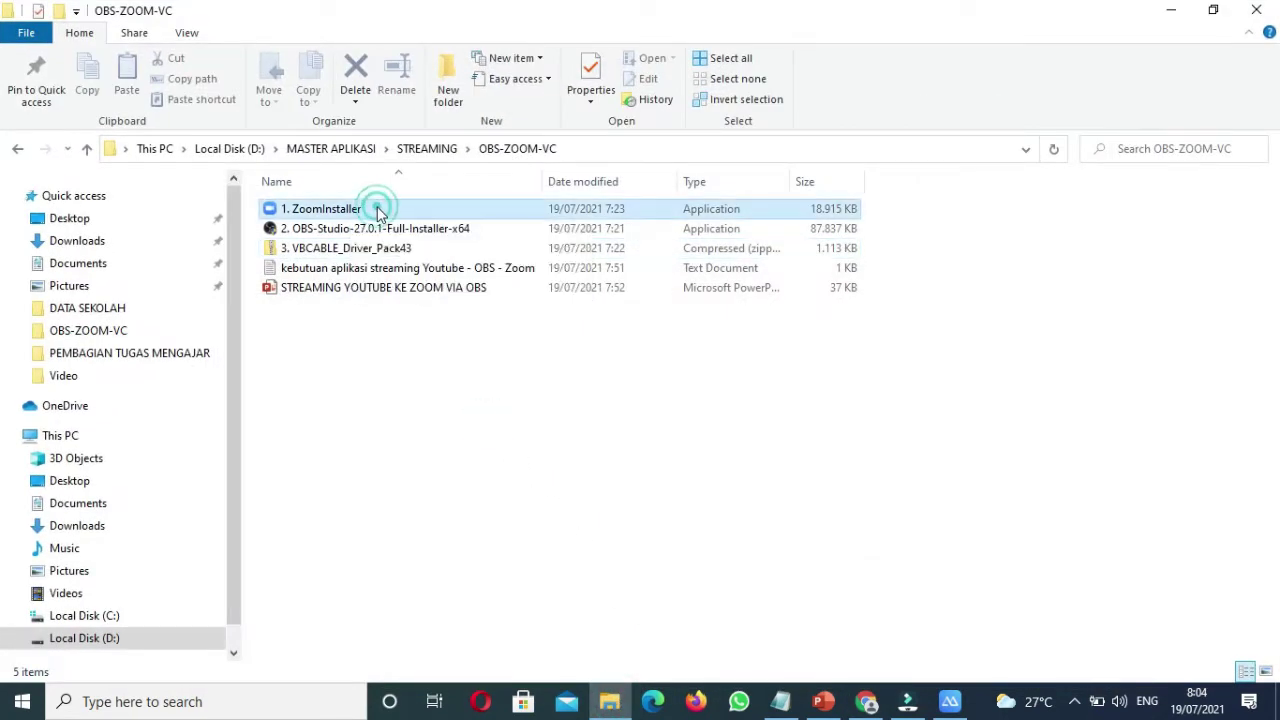
click(423, 231)
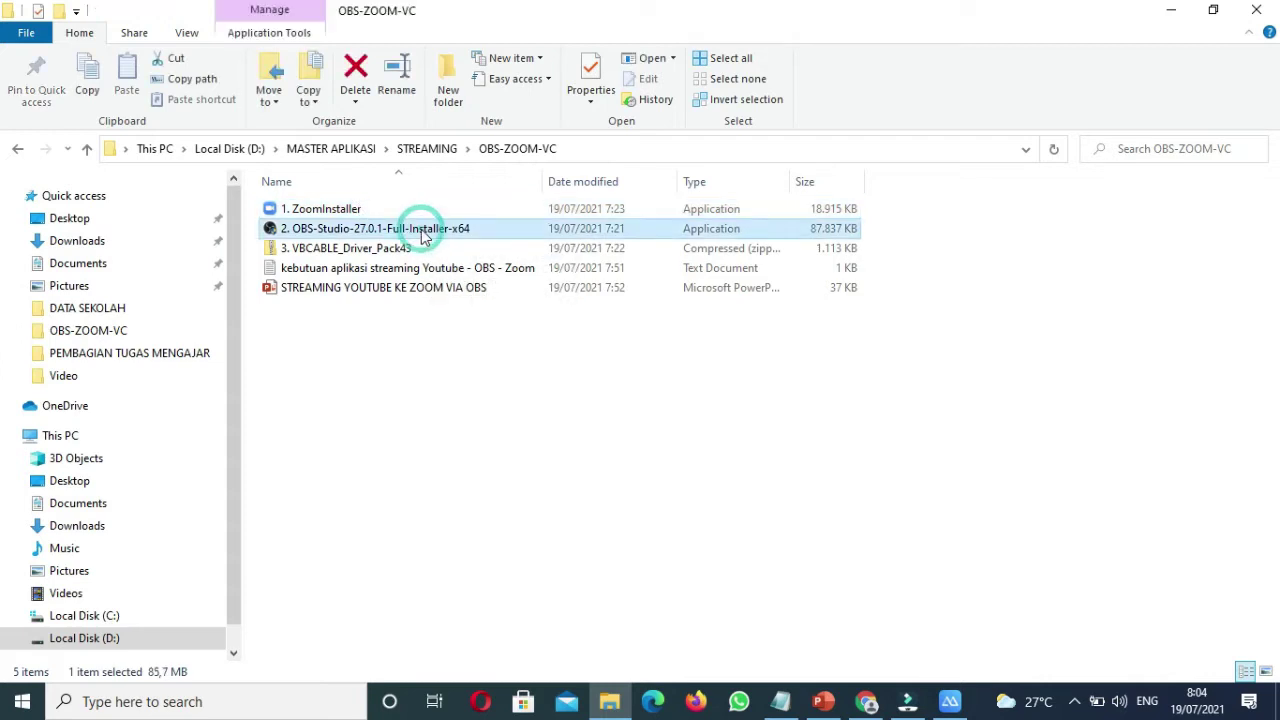
click(367, 251)
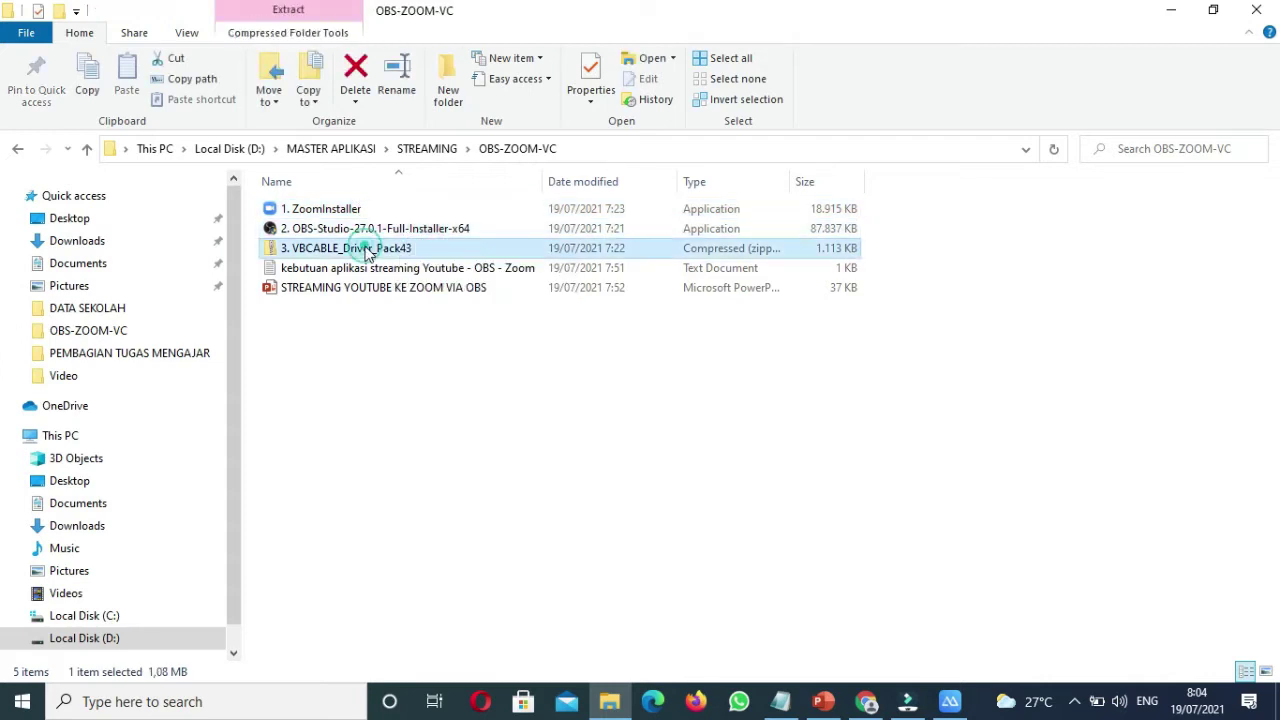
click(580, 421)
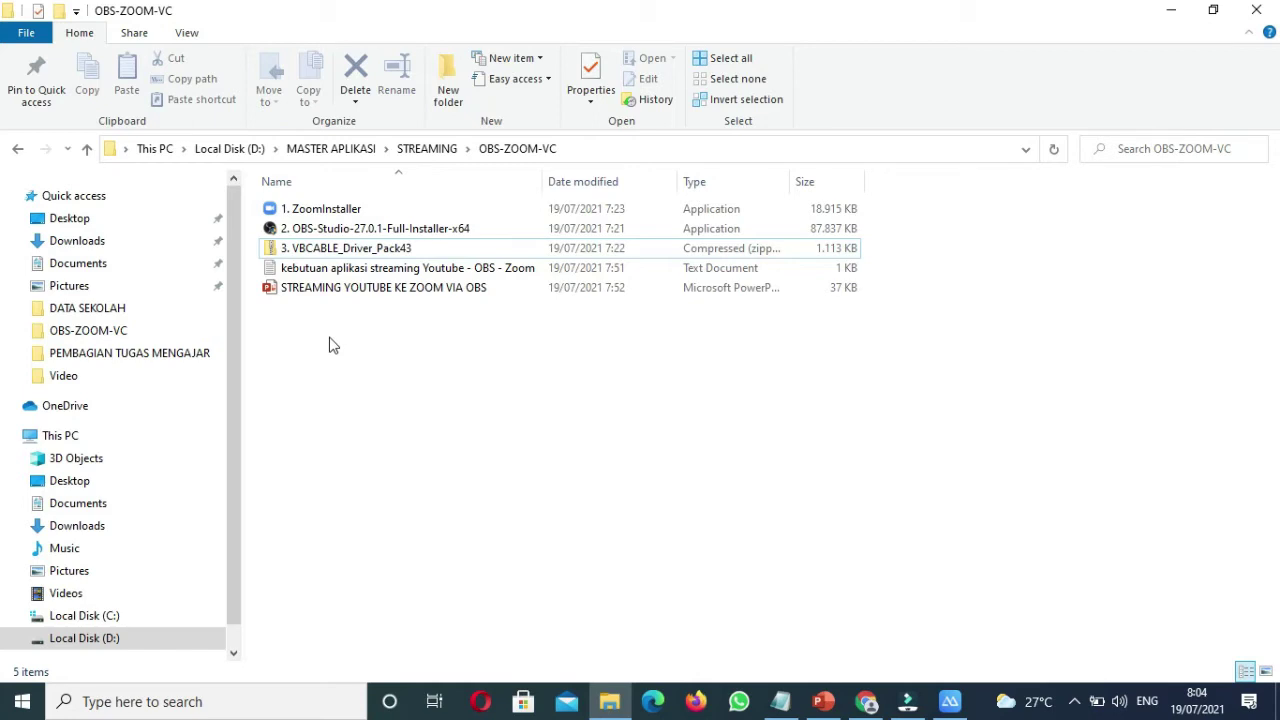
Step: Run 1. ZoomInstaller to install Zoom 5.7.1, then minimise the Zoom Cloud Meetings window
double_click(340, 214)
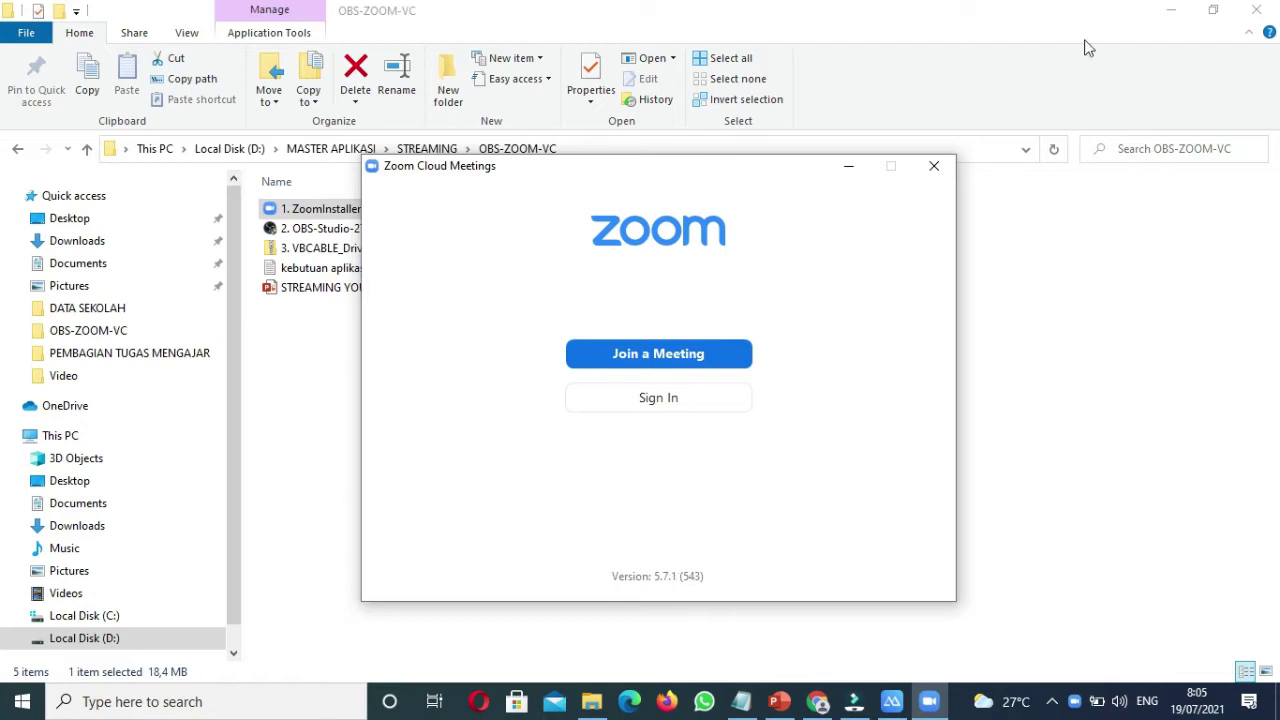
click(849, 168)
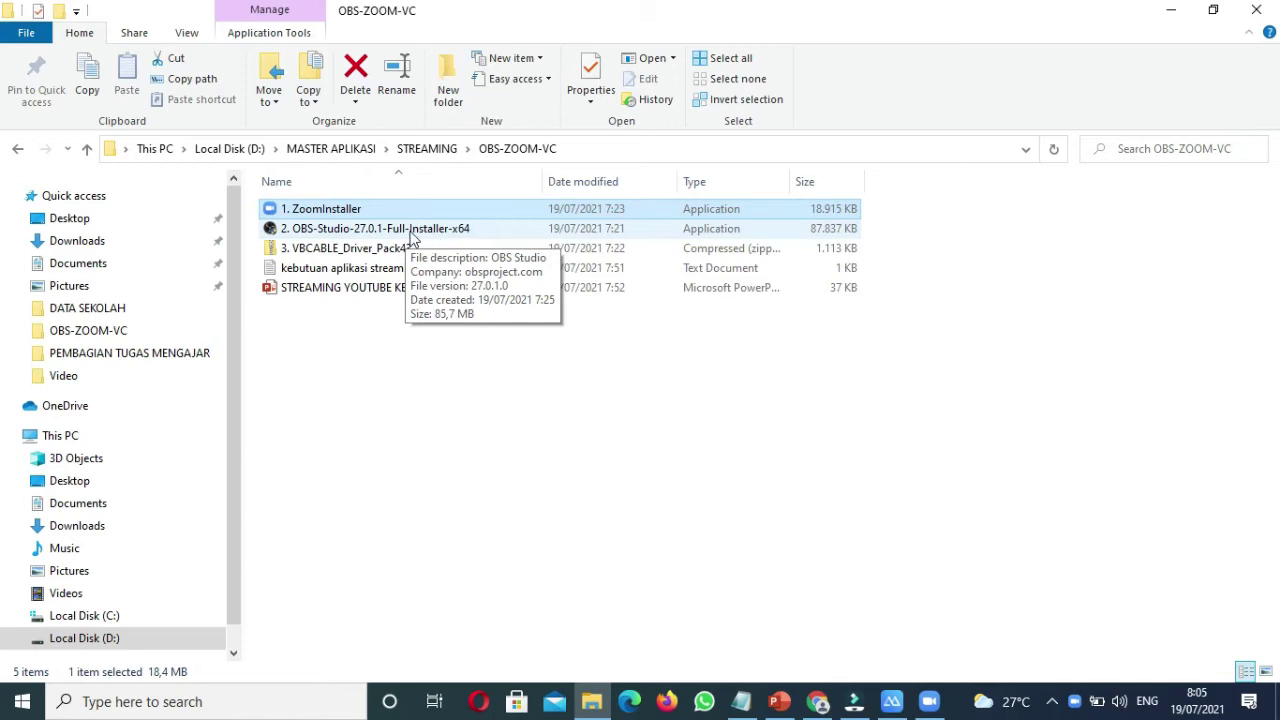
Step: Install OBS Studio 27.0.1 into C:\Program Files\obs-studio, accepting the licence and finishing setup
double_click(411, 235)
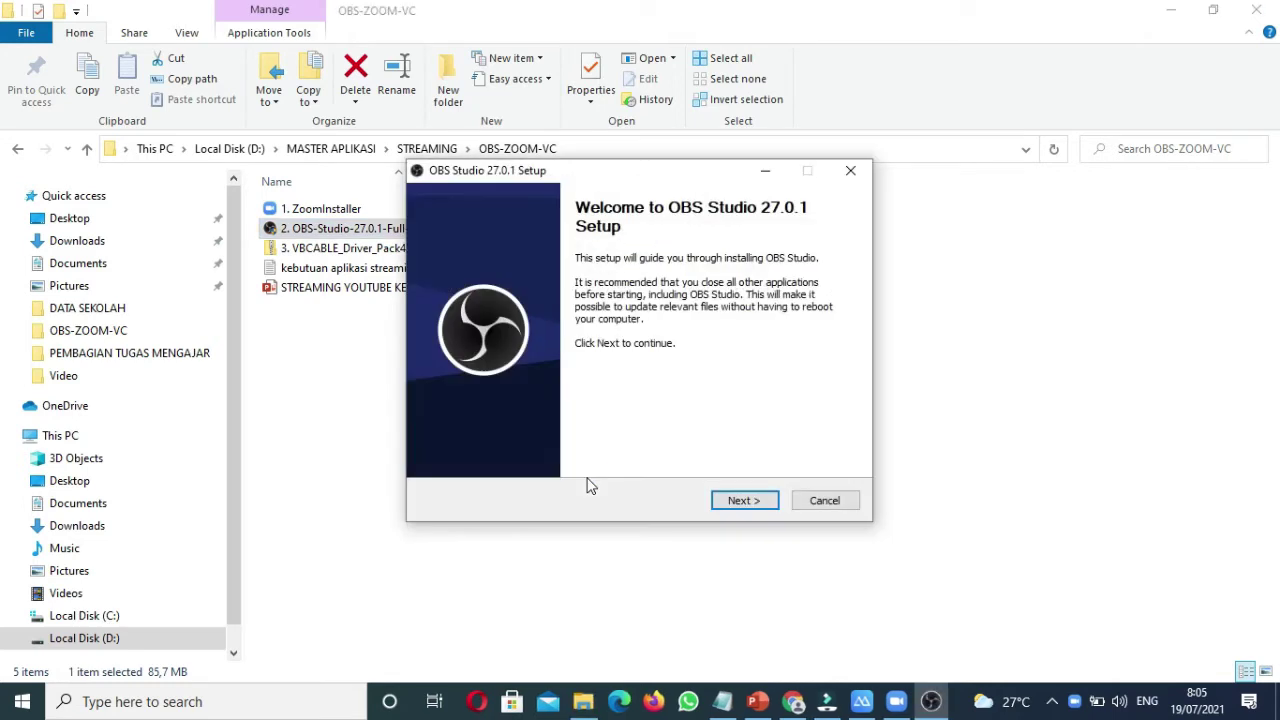
click(741, 506)
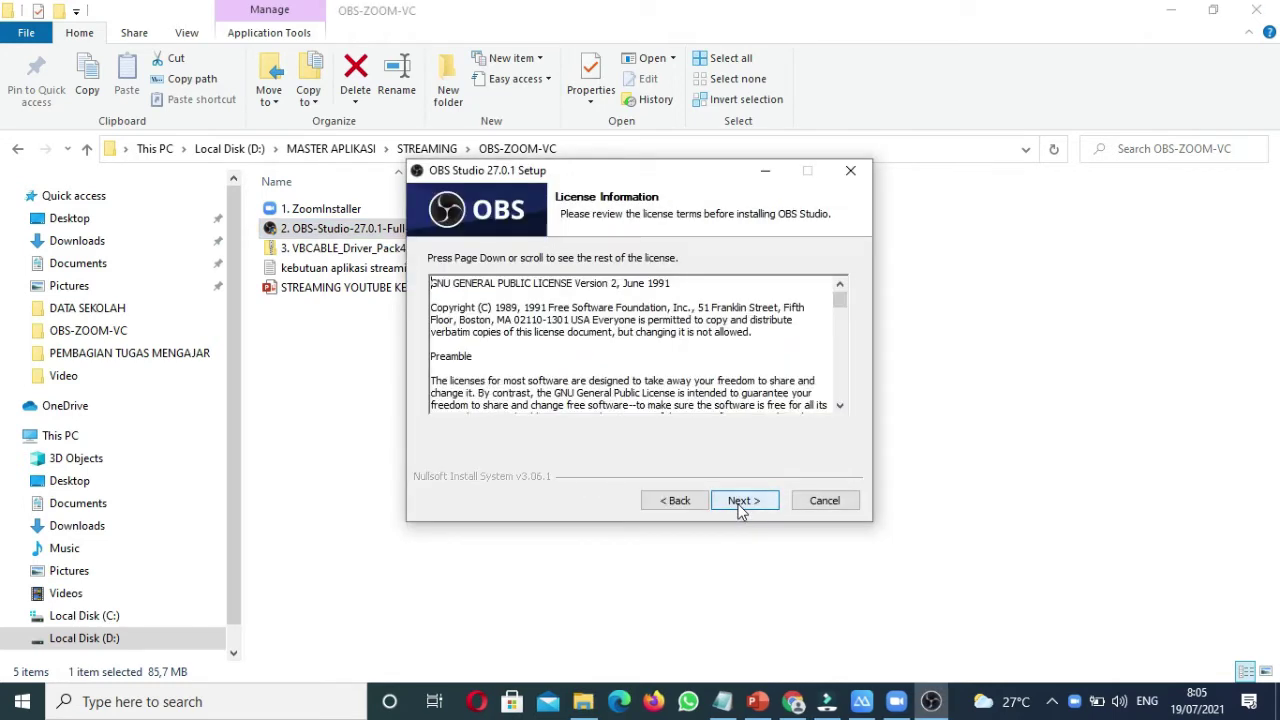
click(741, 506)
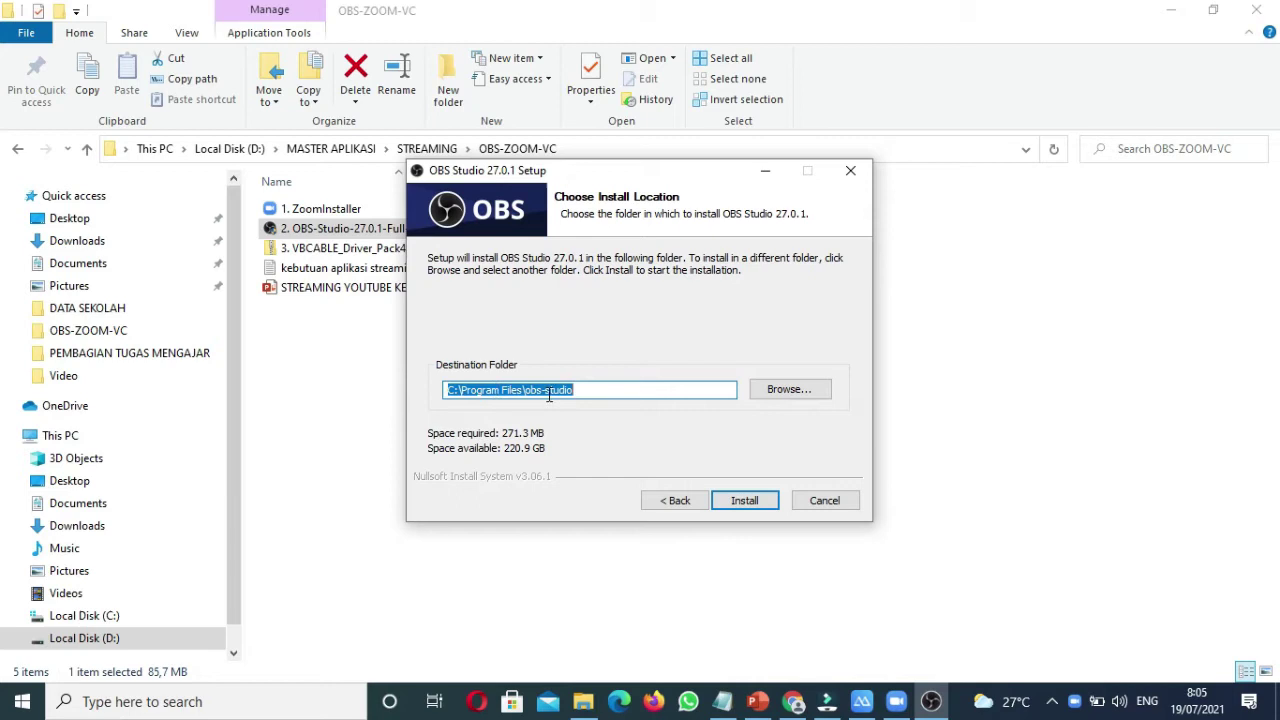
click(752, 504)
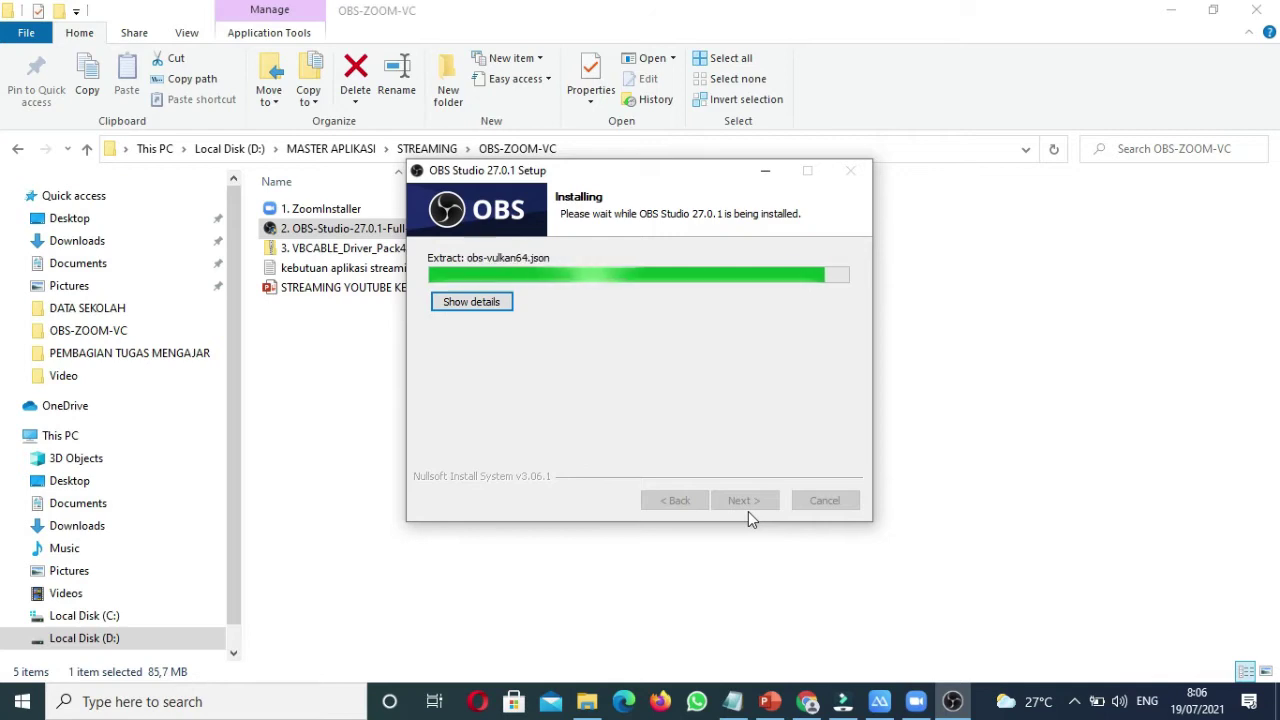
click(748, 511)
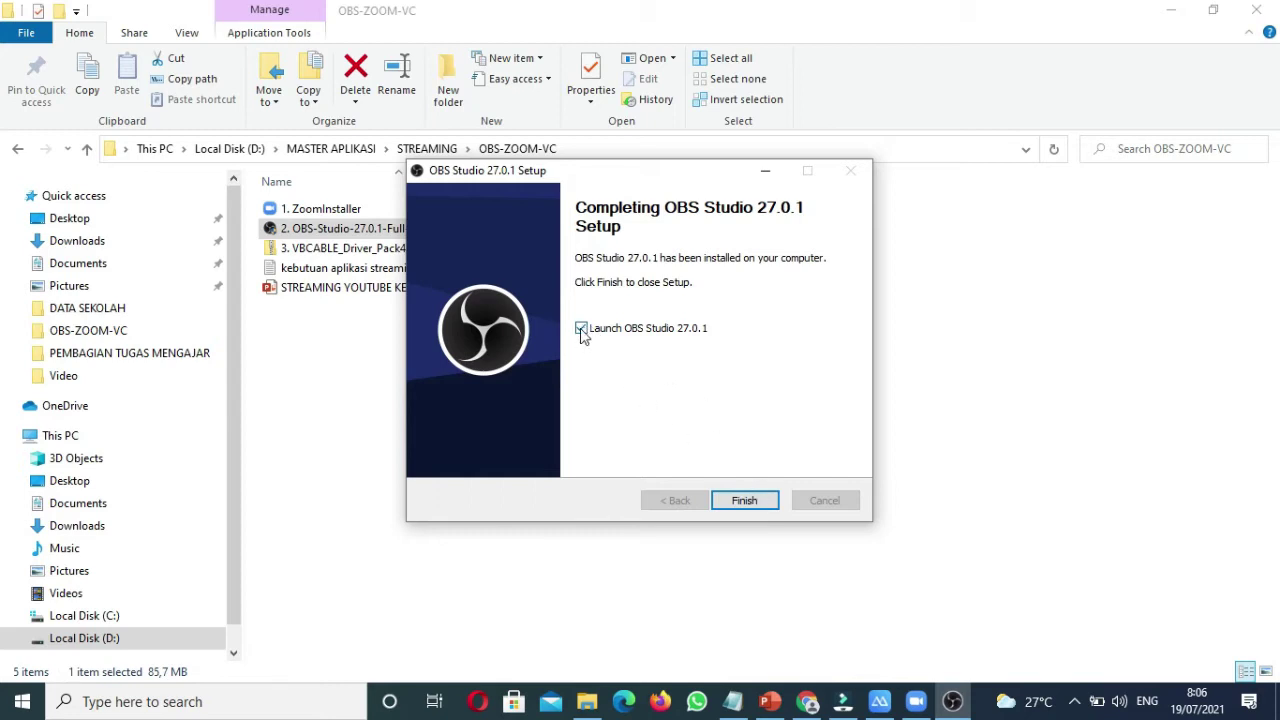
click(744, 502)
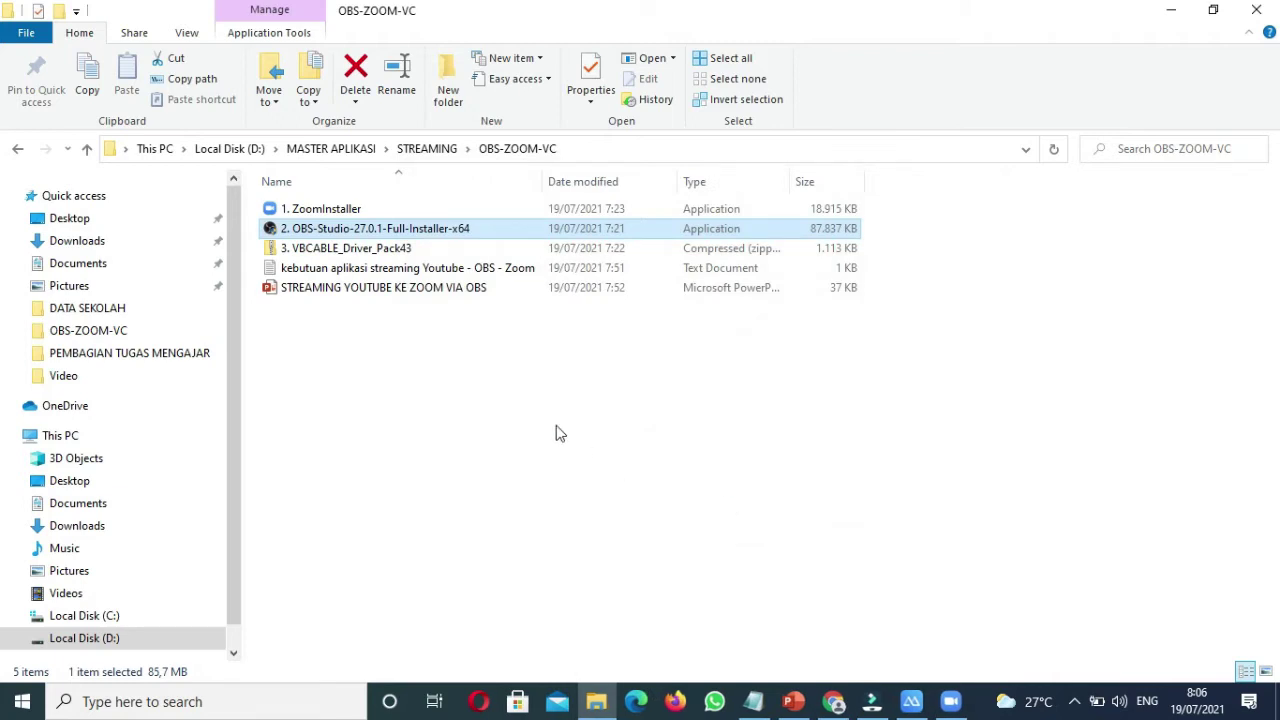
Step: Extract the VBCABLE_Driver_Pack43 zip into its own folder
click(367, 252)
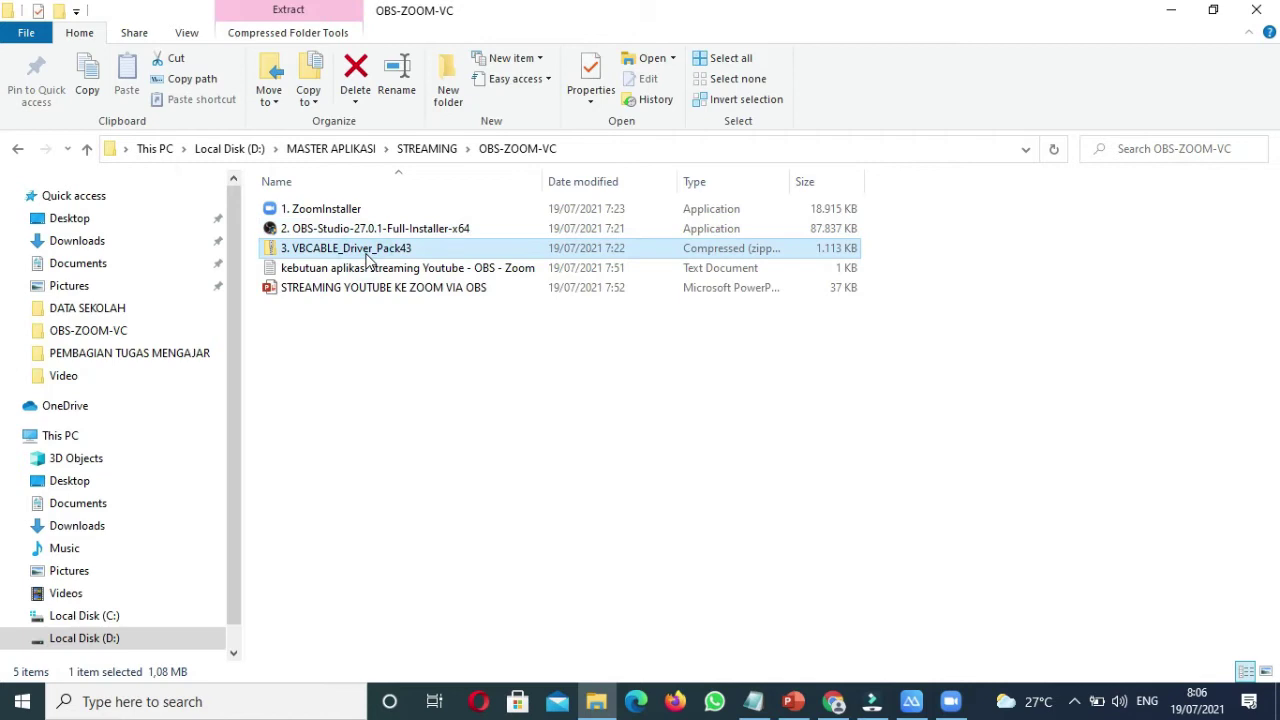
right_click(367, 258)
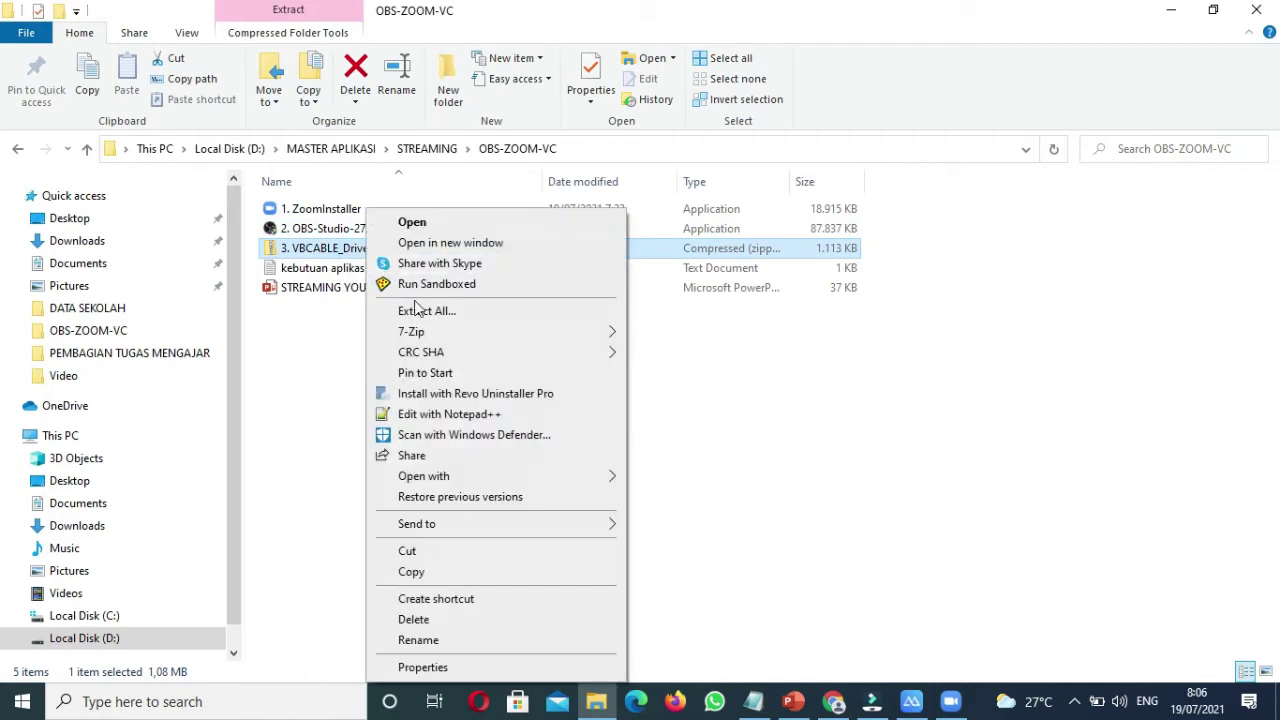
click(320, 343)
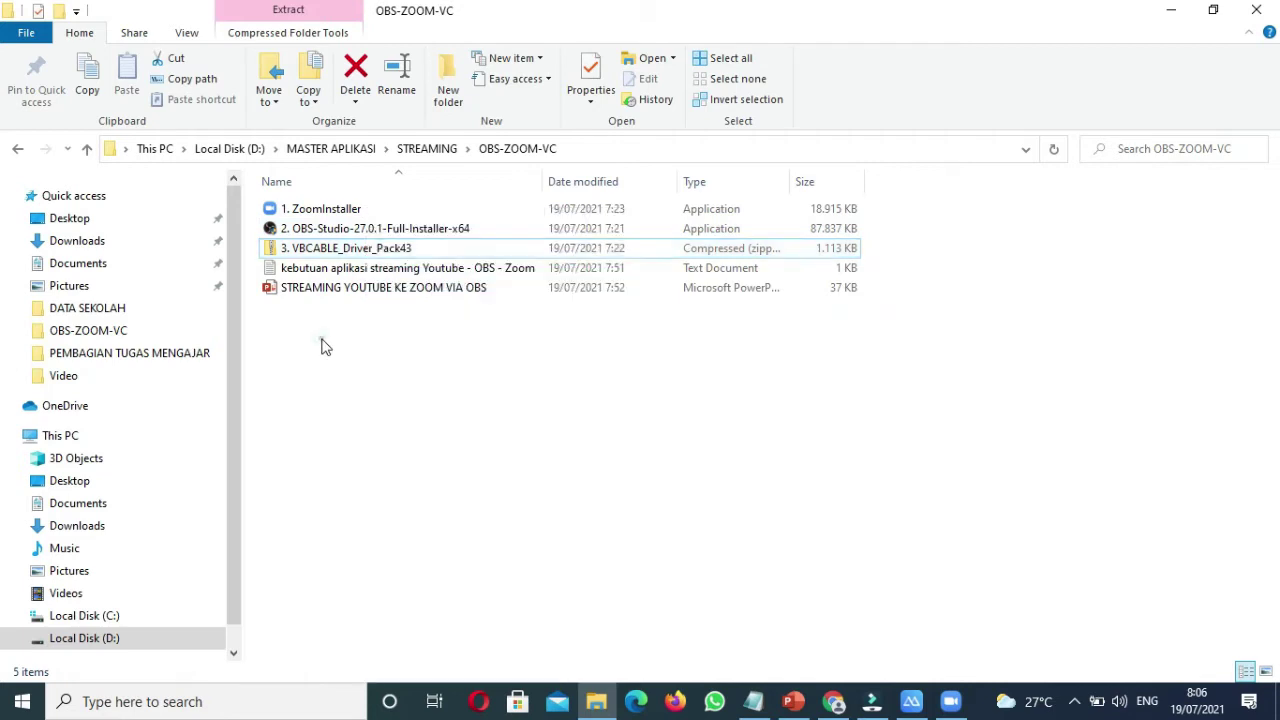
click(312, 250)
right_click(320, 255)
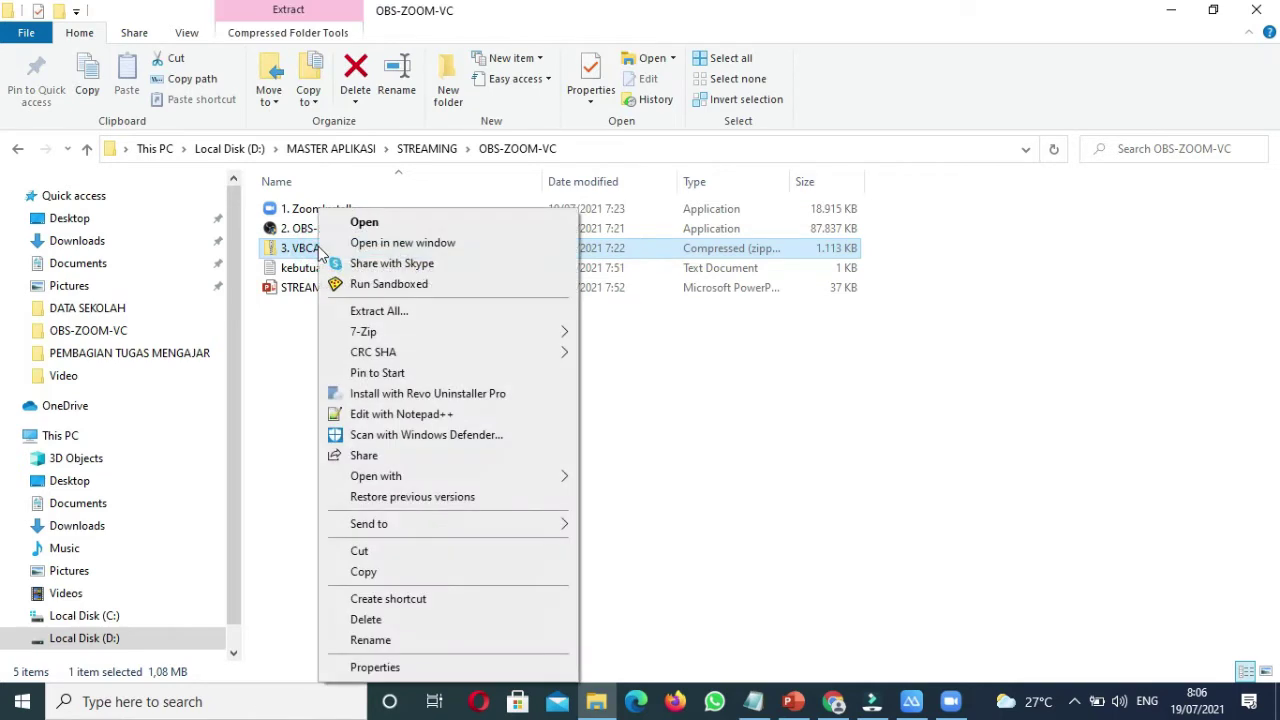
click(397, 313)
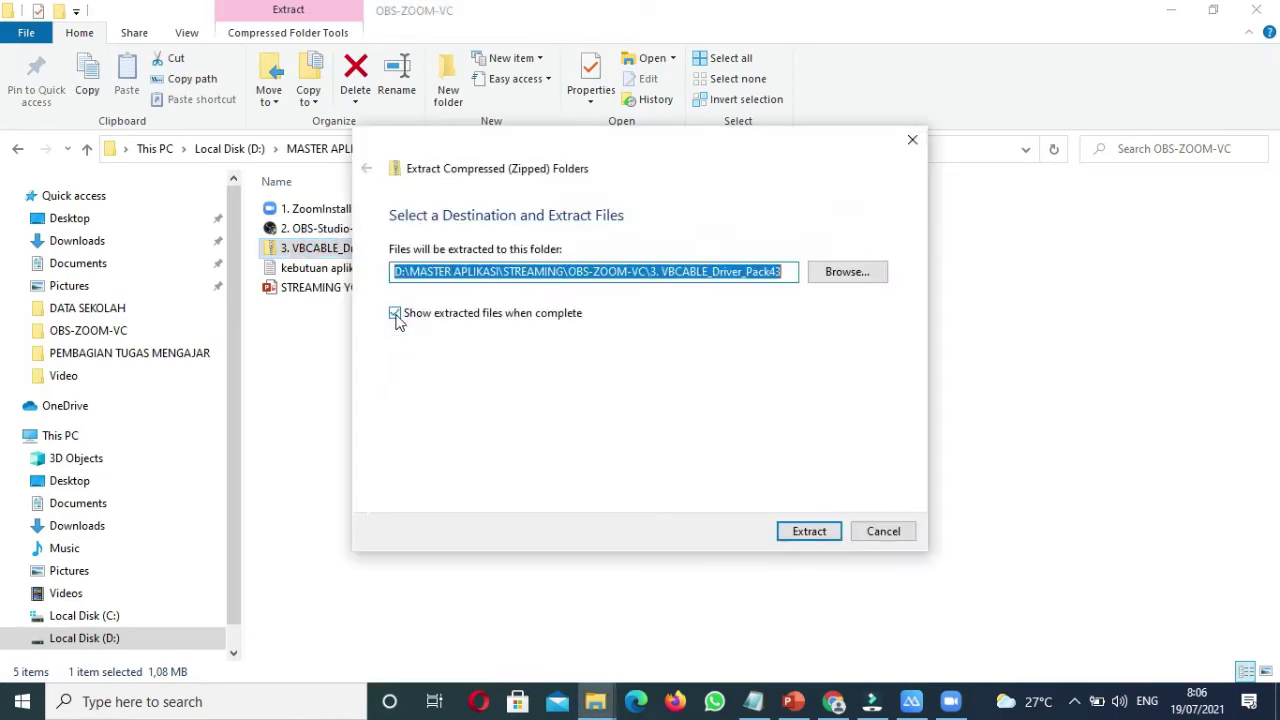
click(815, 533)
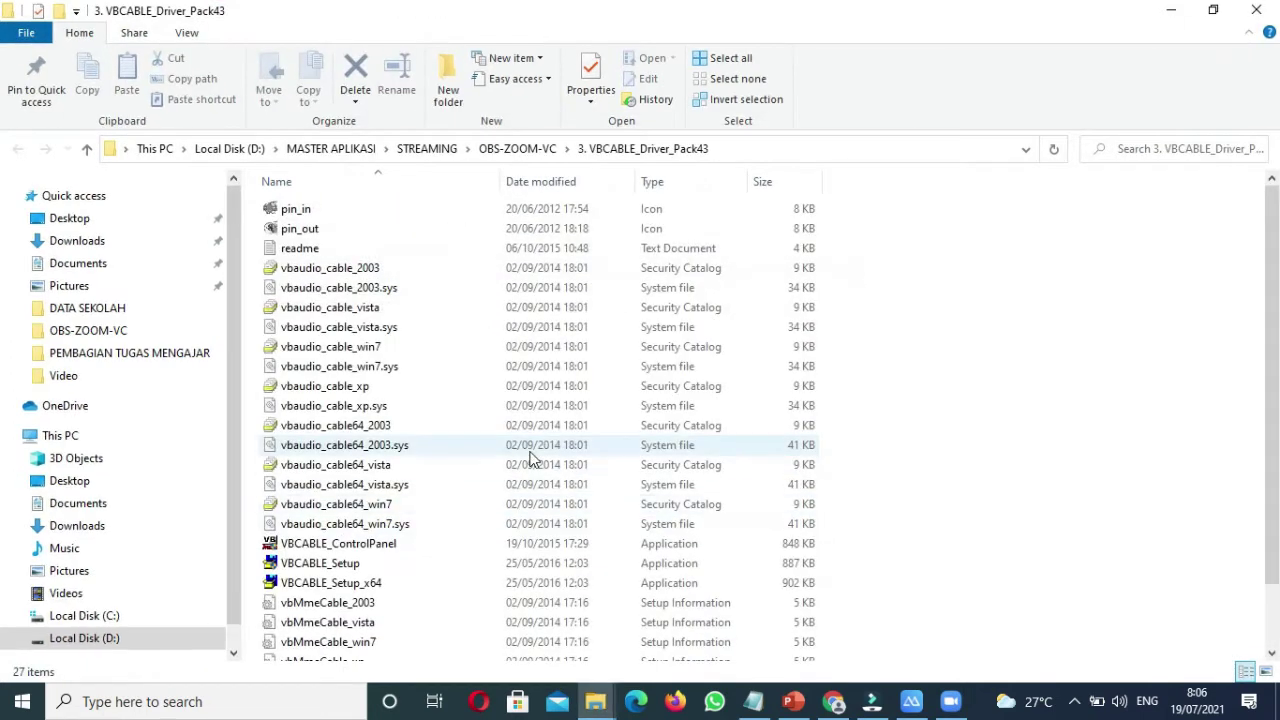
Step: Open the extracted 3. VBCABLE_Driver_Pack43 folder and select the VBCABLE_Setup and VBCABLE_Setup_x64 programs
click(518, 148)
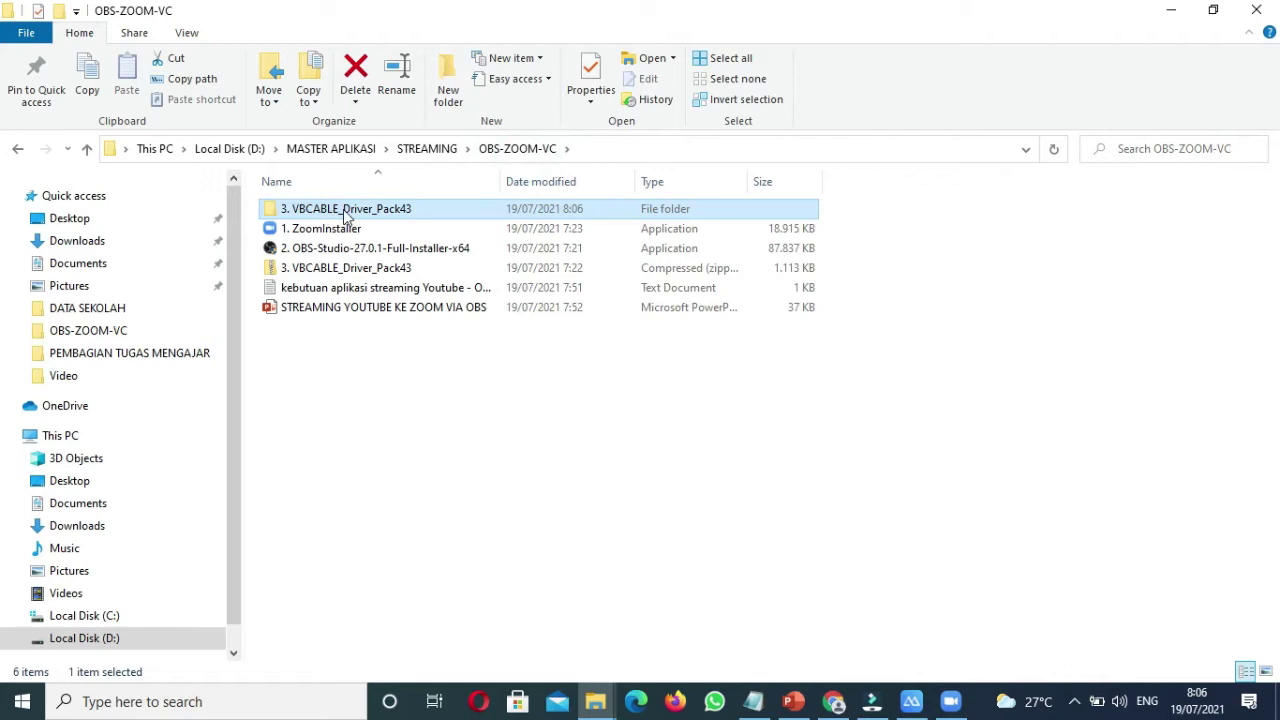
double_click(345, 212)
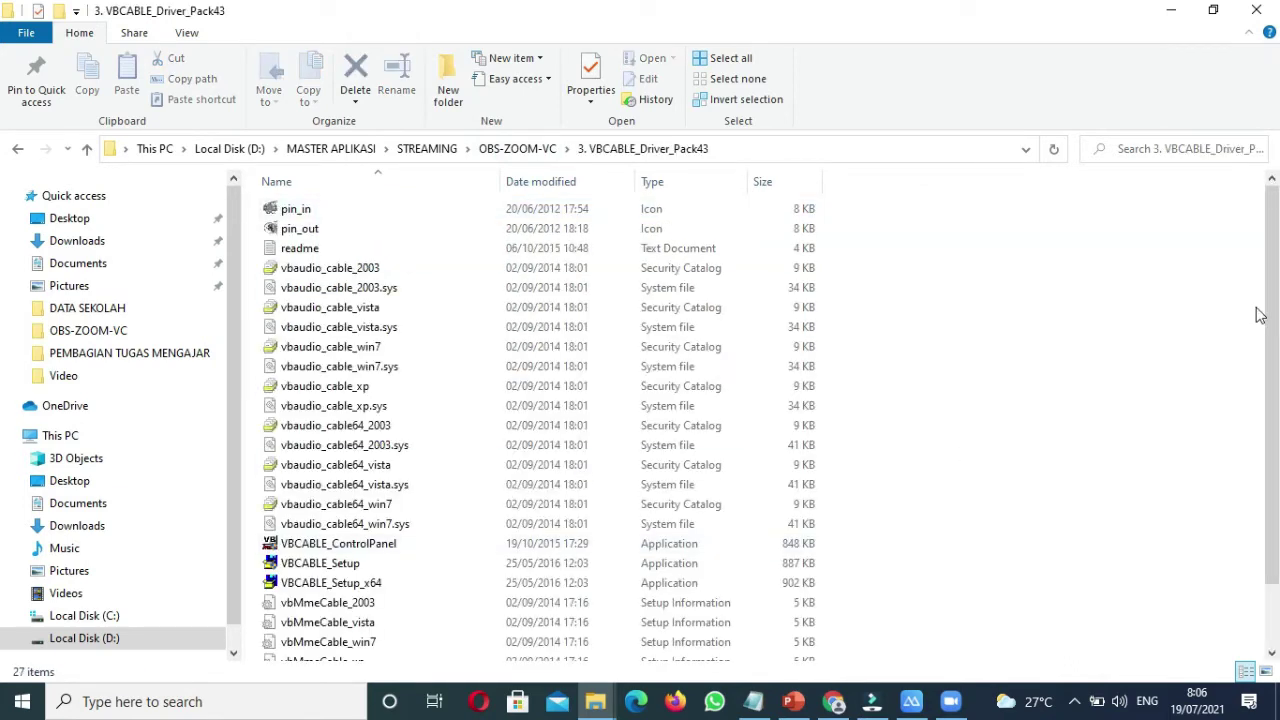
drag(1266, 314, 1272, 373)
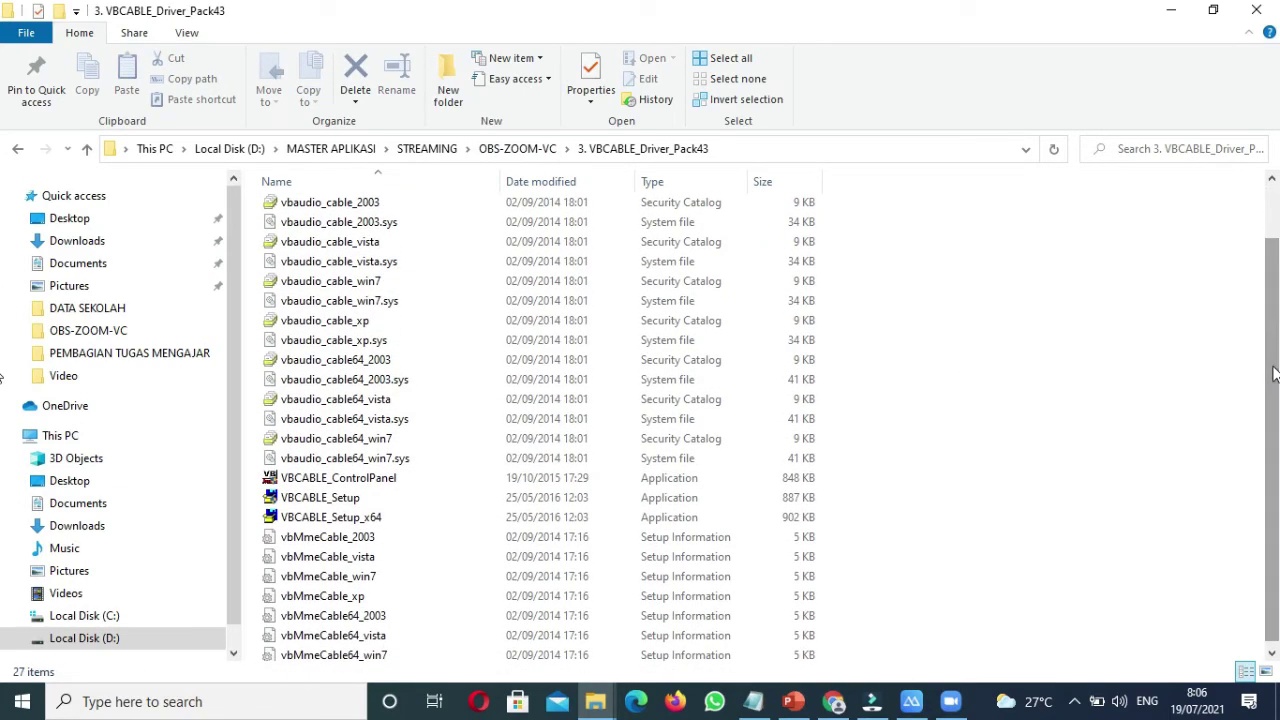
click(350, 524)
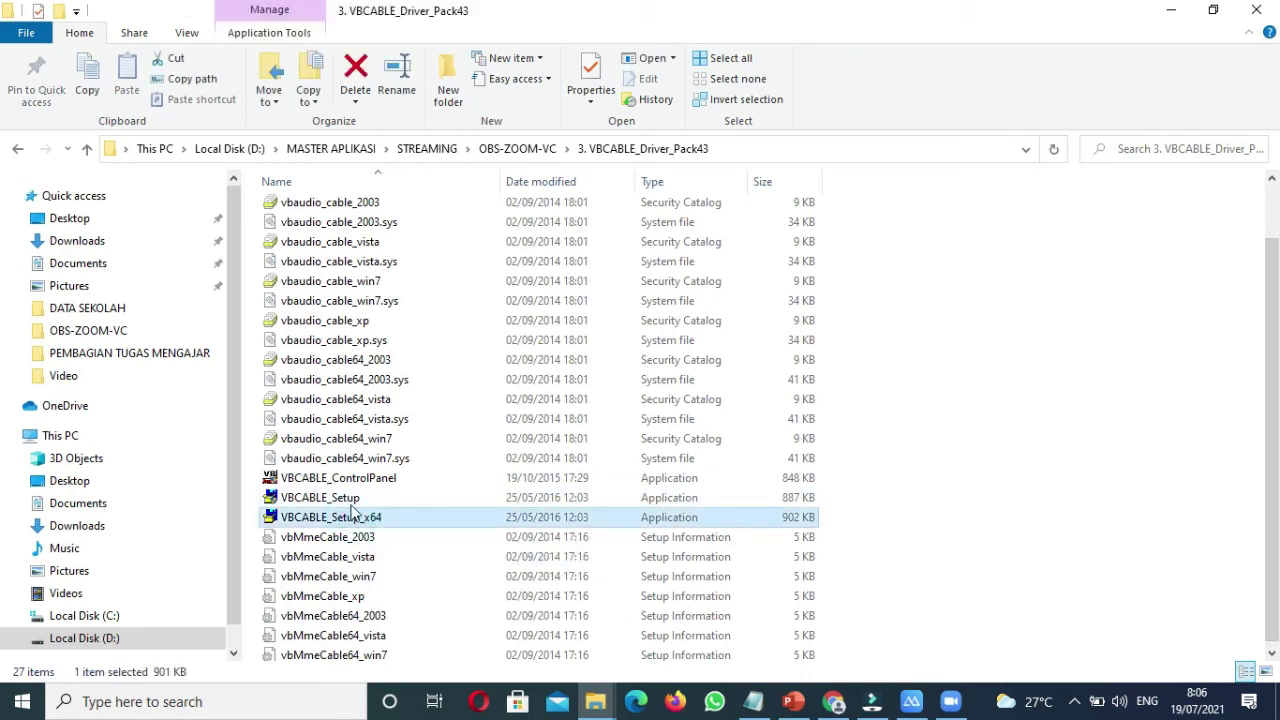
click(345, 500)
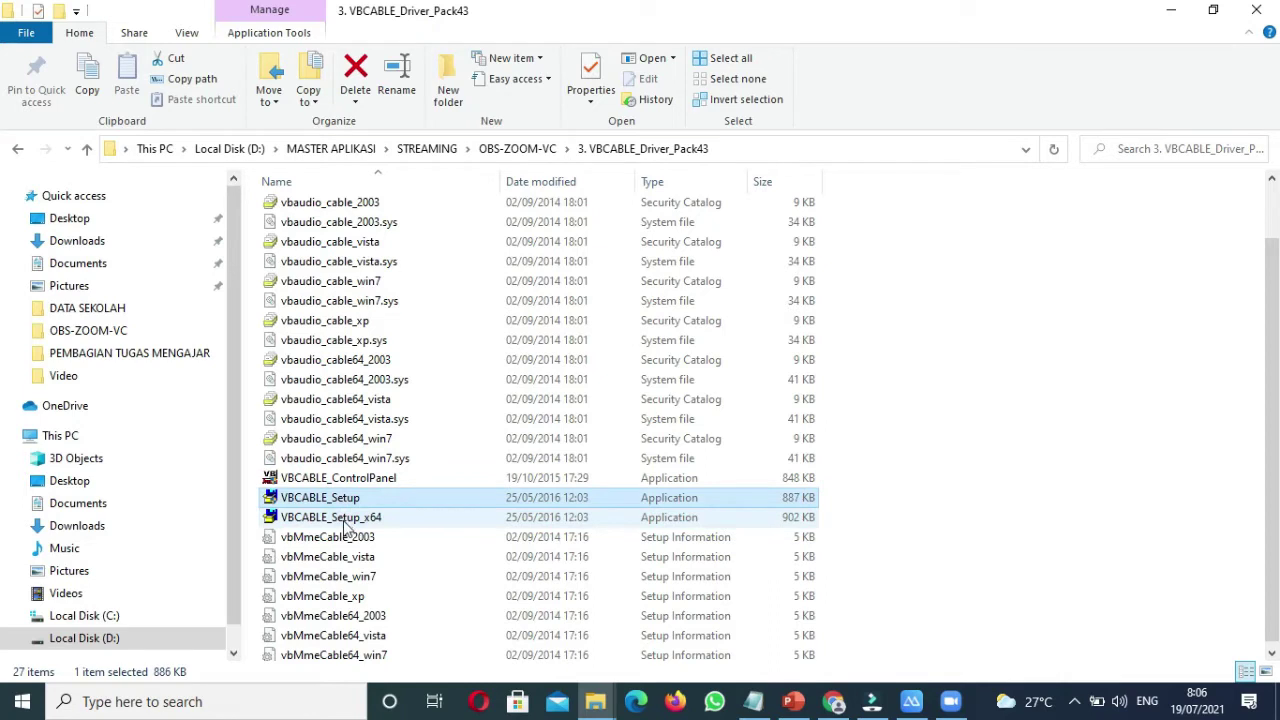
Step: Attempt the VBCABLE_Setup_x64 driver install, dismiss the registry access-denied error, and close the installer
double_click(347, 517)
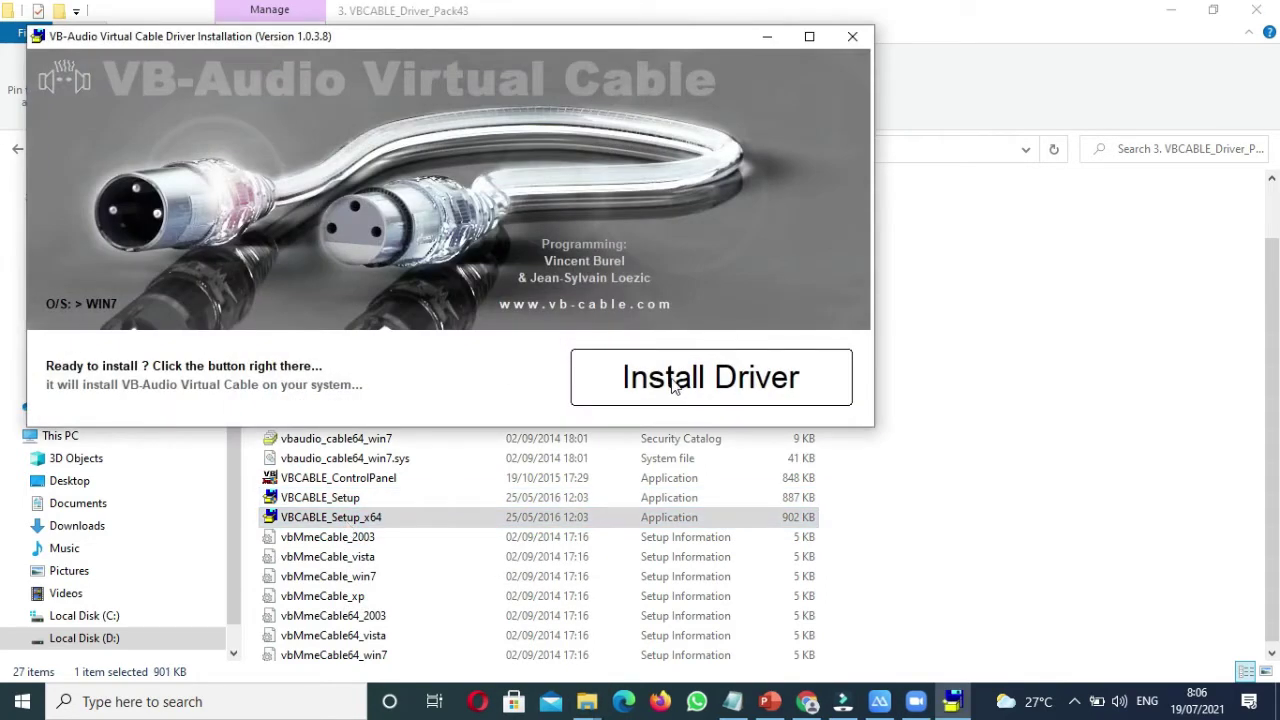
click(738, 387)
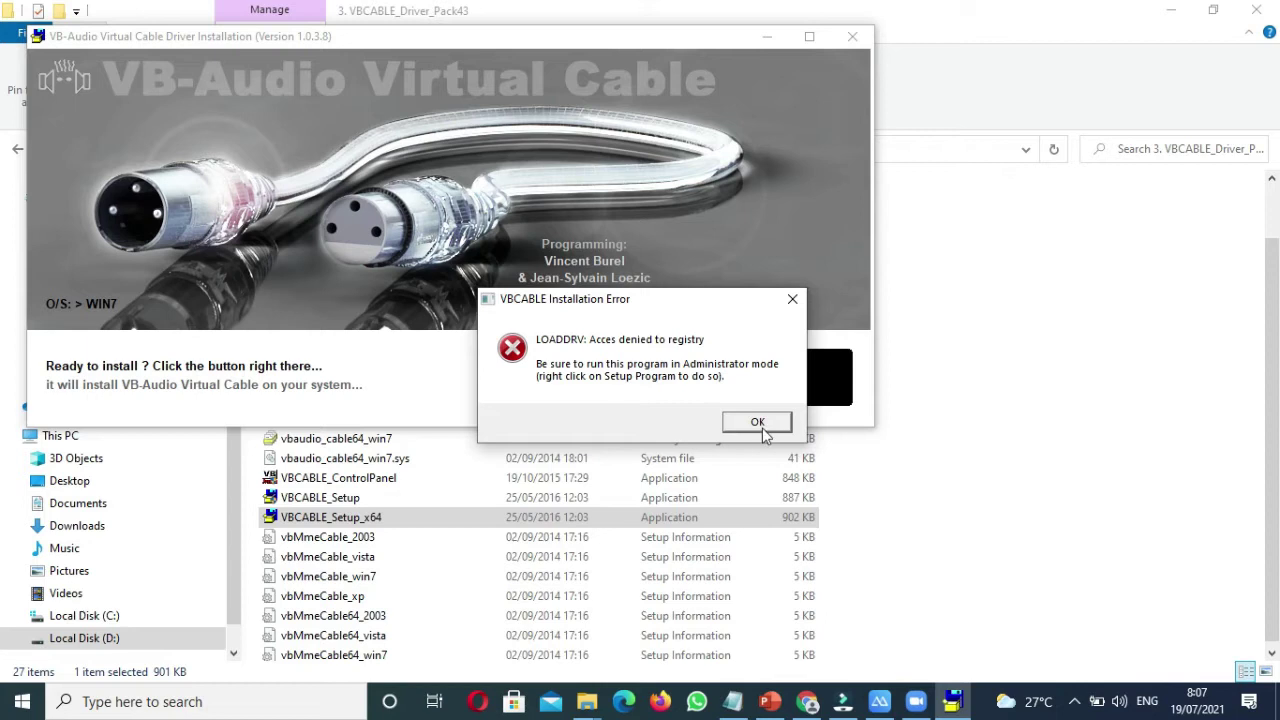
click(792, 299)
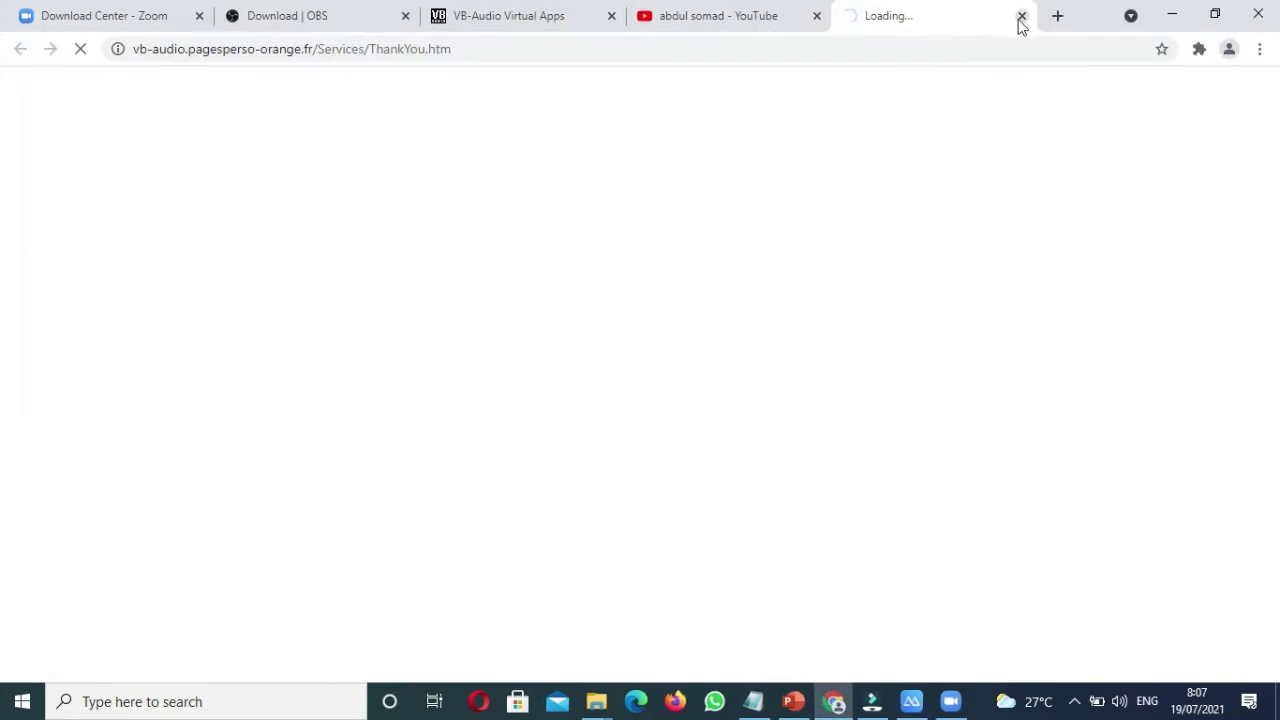
click(1020, 14)
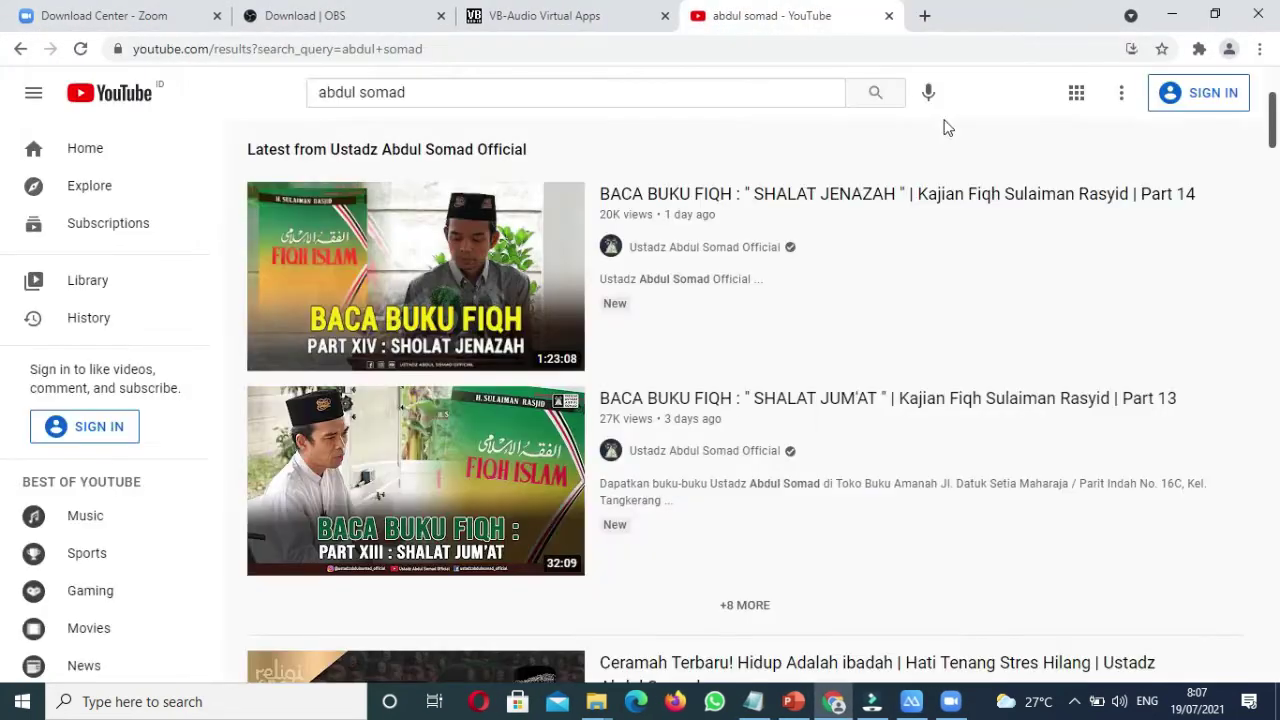
Step: Run VBCABLE_Setup_x64 as administrator from the driver pack folder and install the driver
click(596, 701)
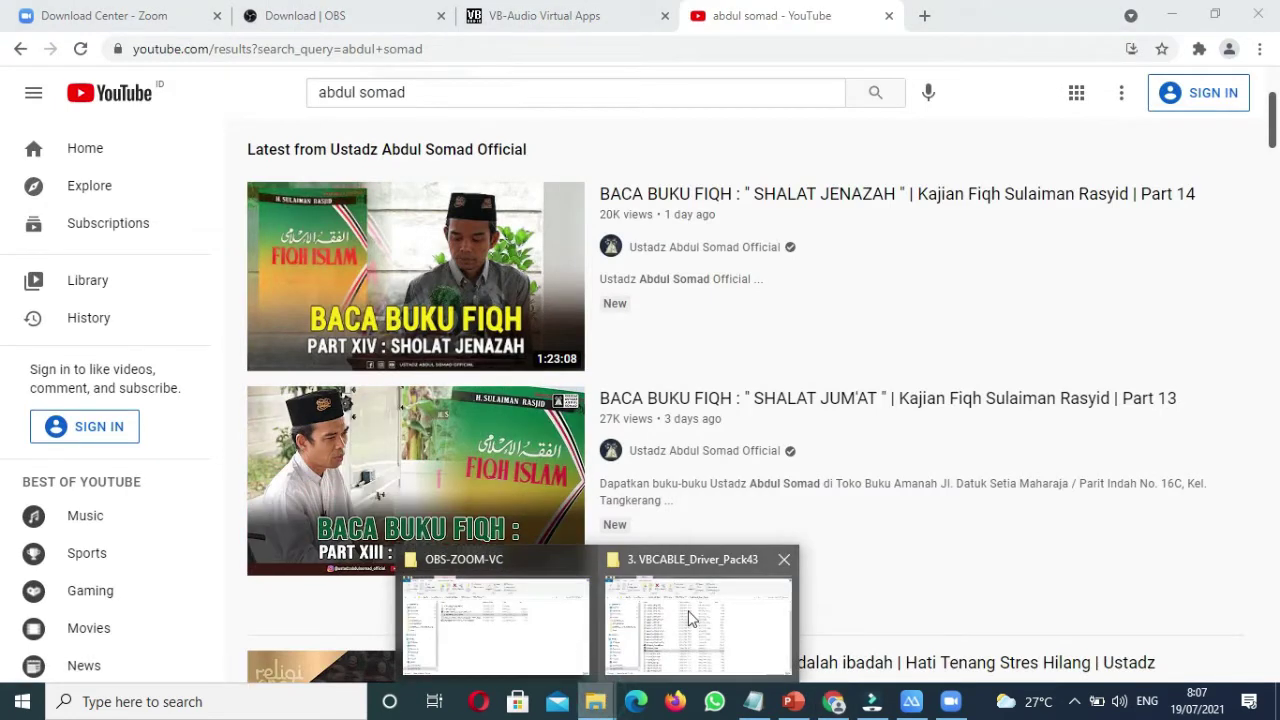
click(690, 618)
double_click(350, 520)
right_click(350, 516)
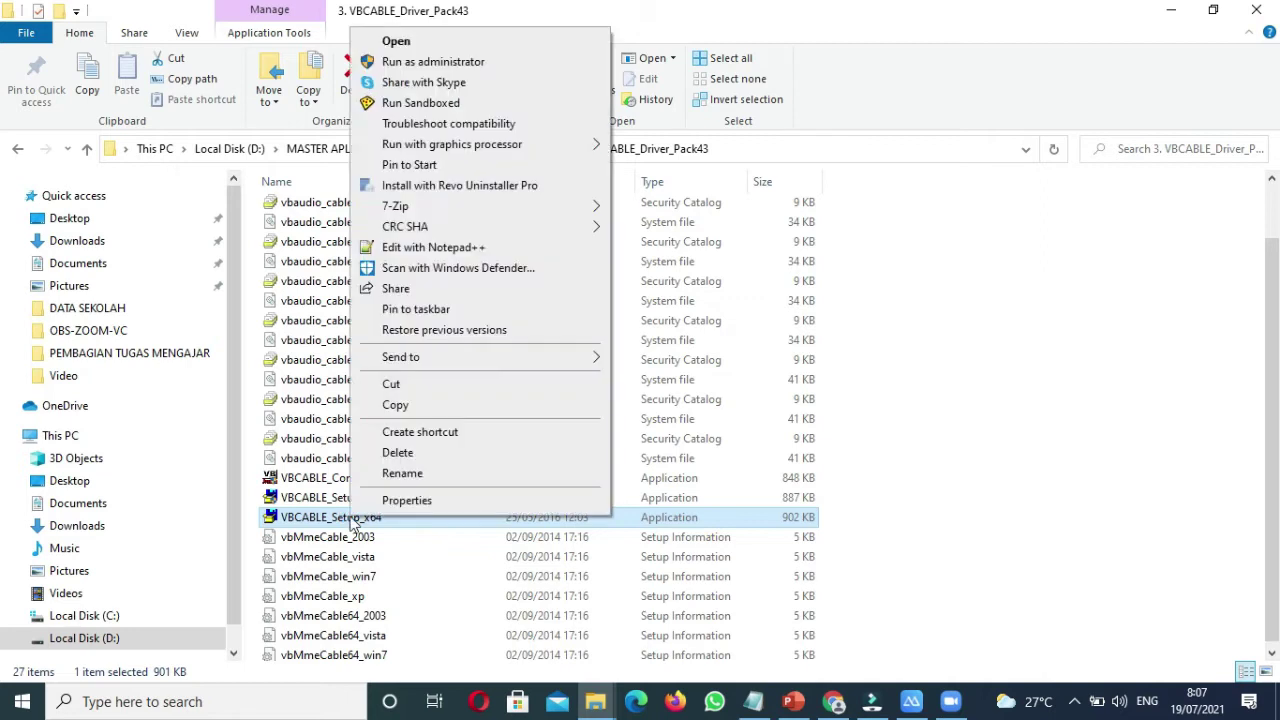
click(468, 66)
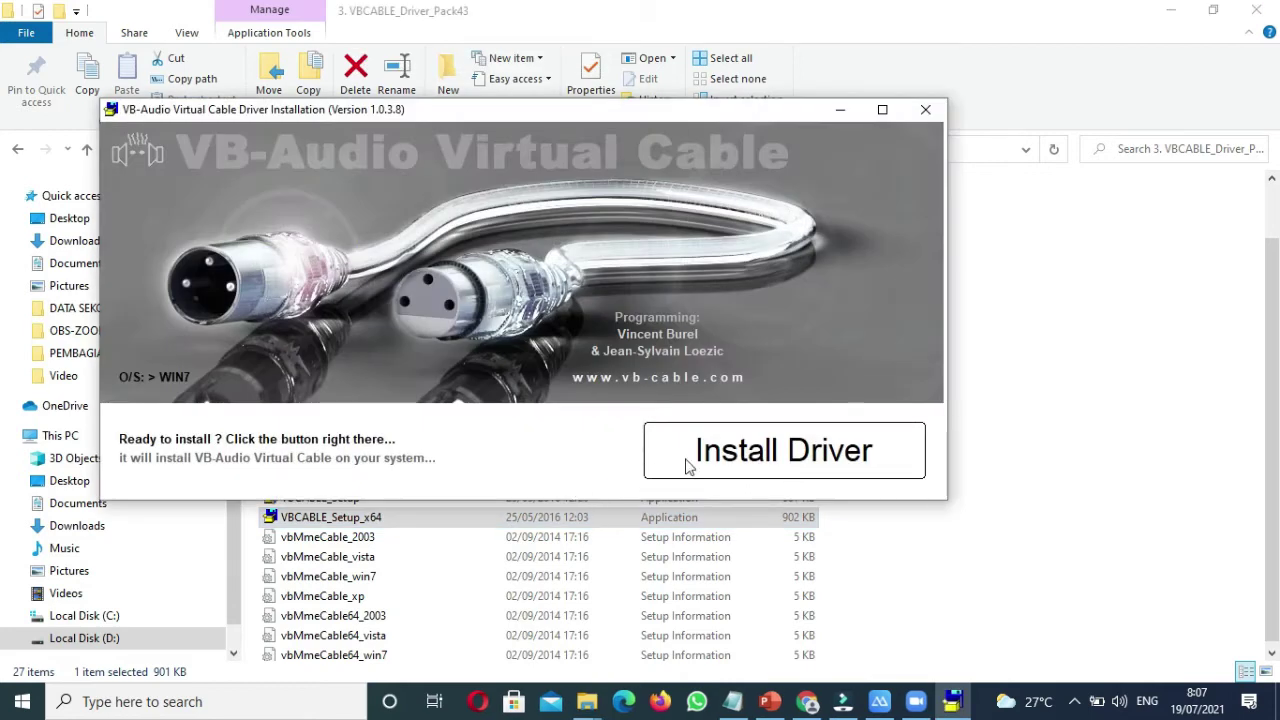
click(782, 464)
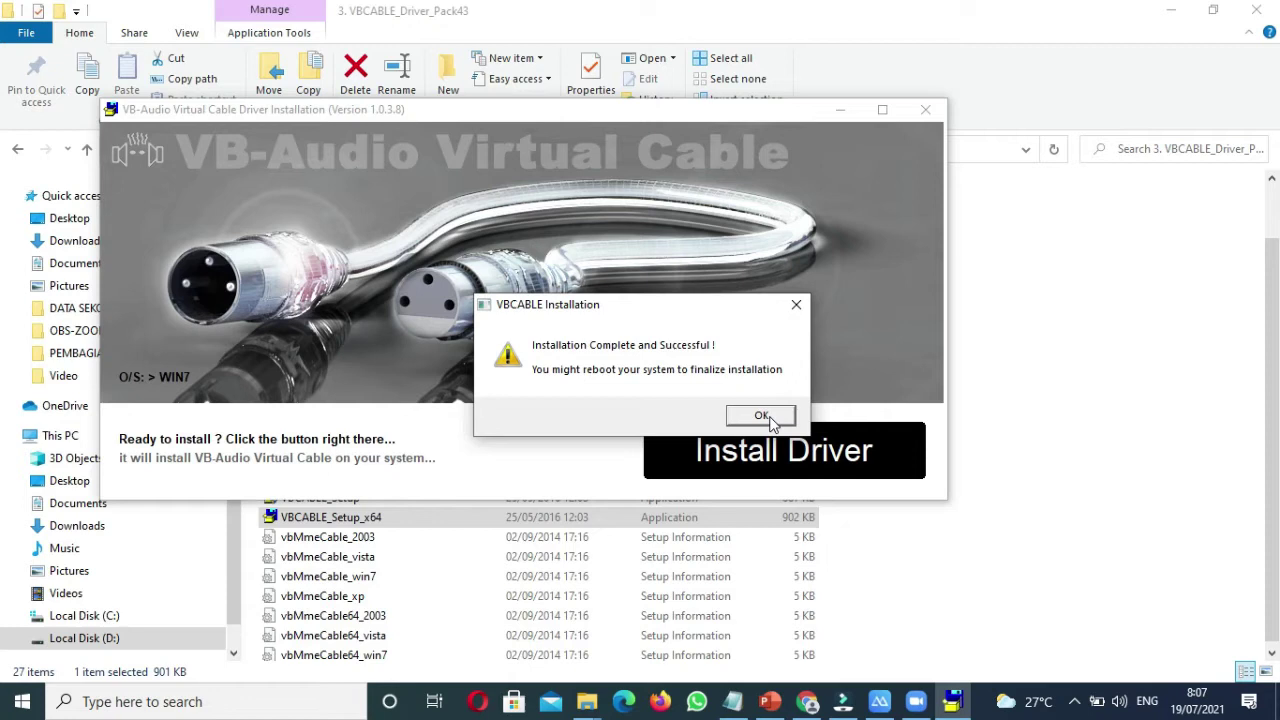
Step: Acknowledge the installation-complete message and close the VB-Audio Thank You Page tab
click(764, 418)
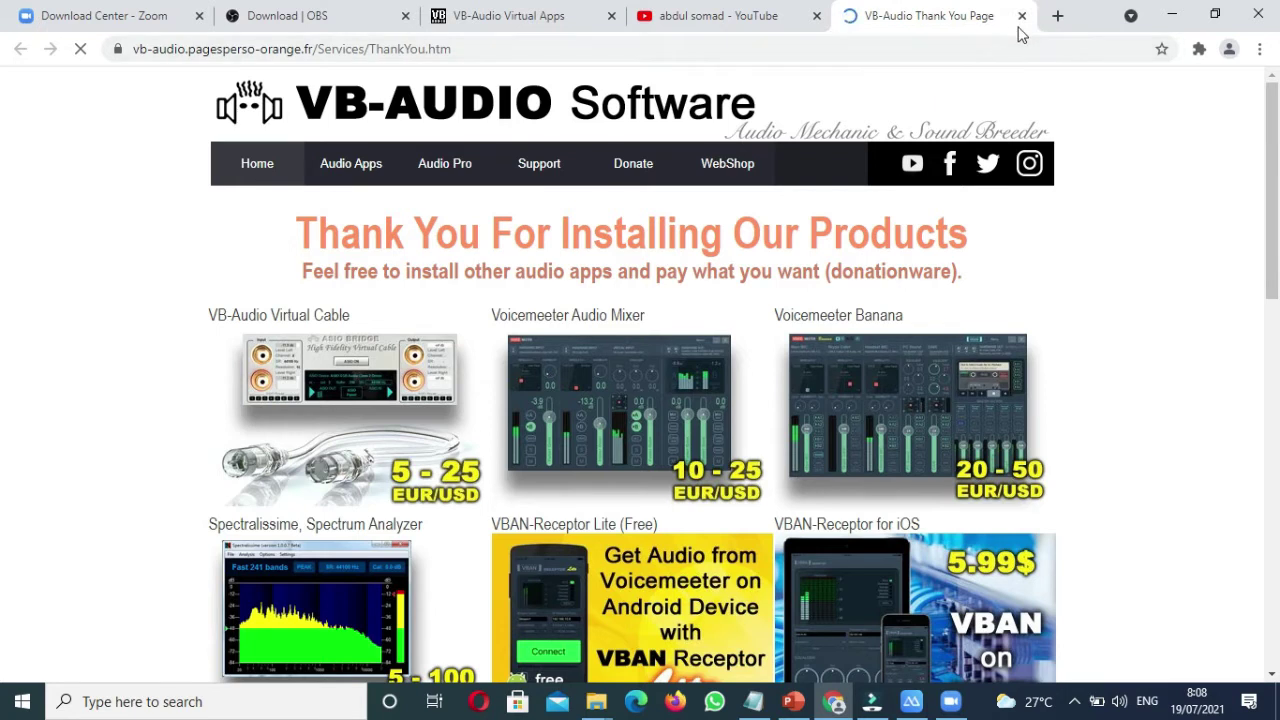
click(1022, 17)
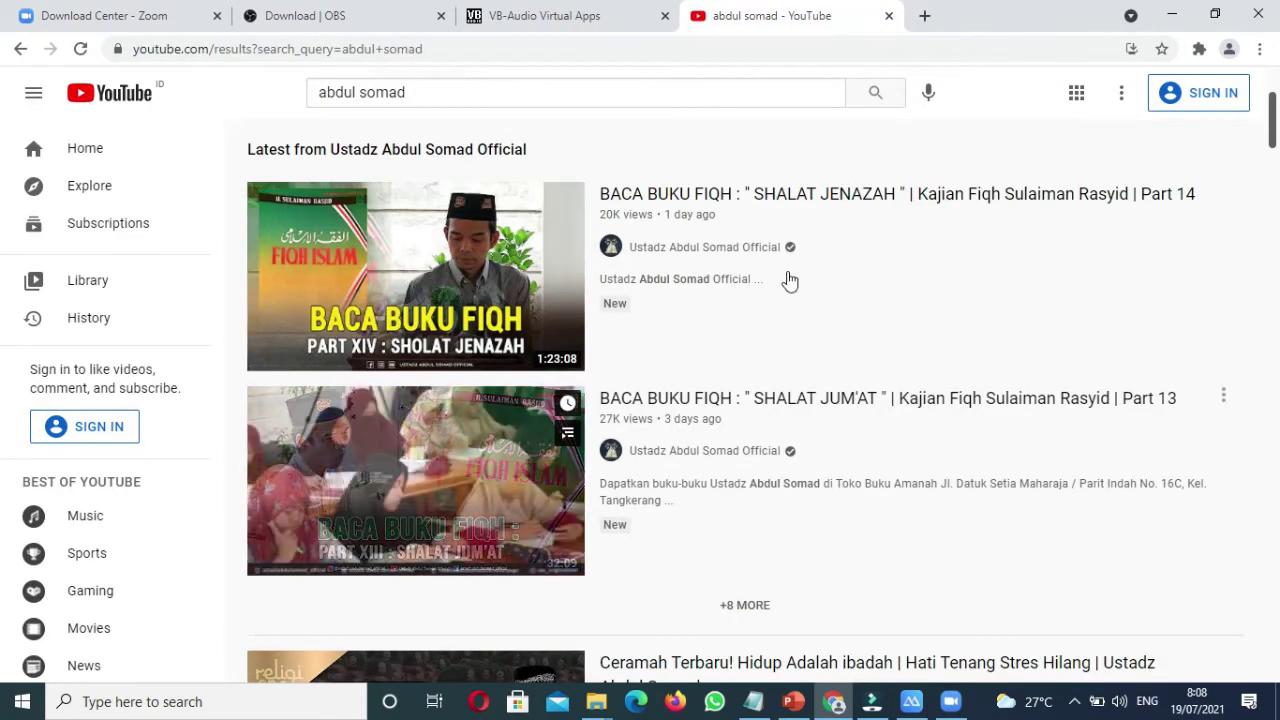
Step: After viewing the Zoom Download Center, launch OBS Studio (64bit) via search and check sound output
click(177, 15)
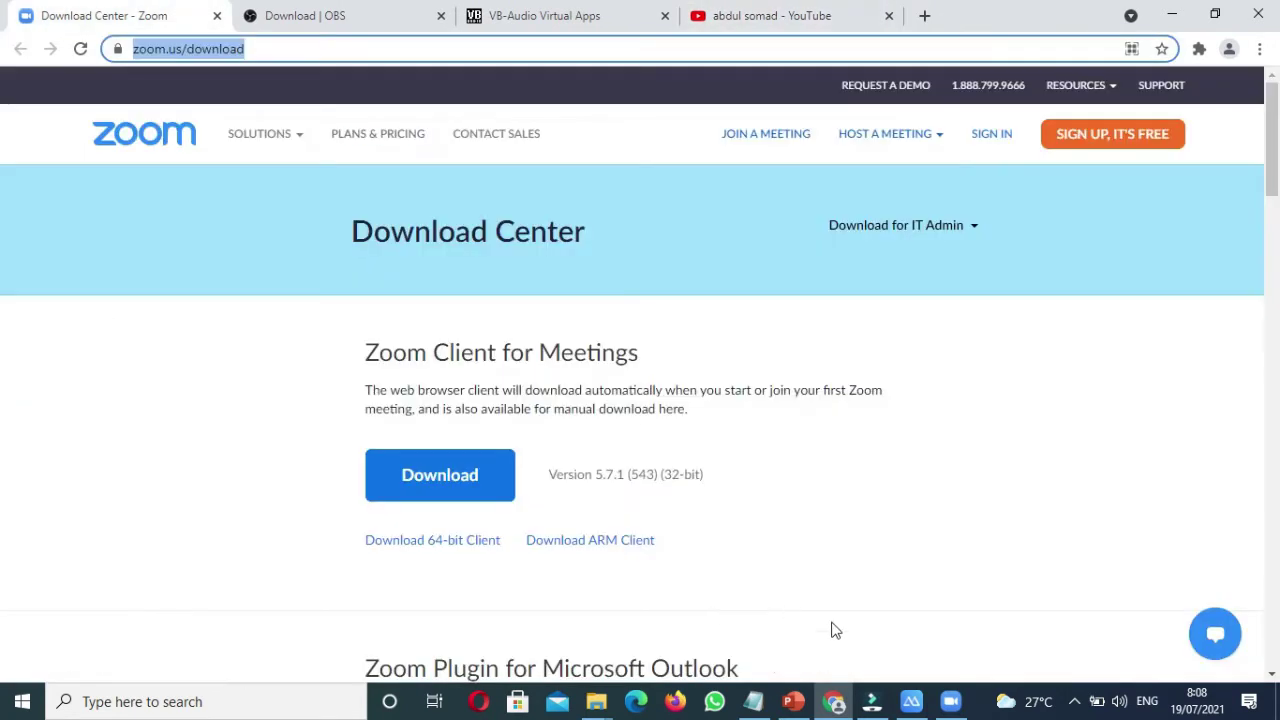
click(906, 568)
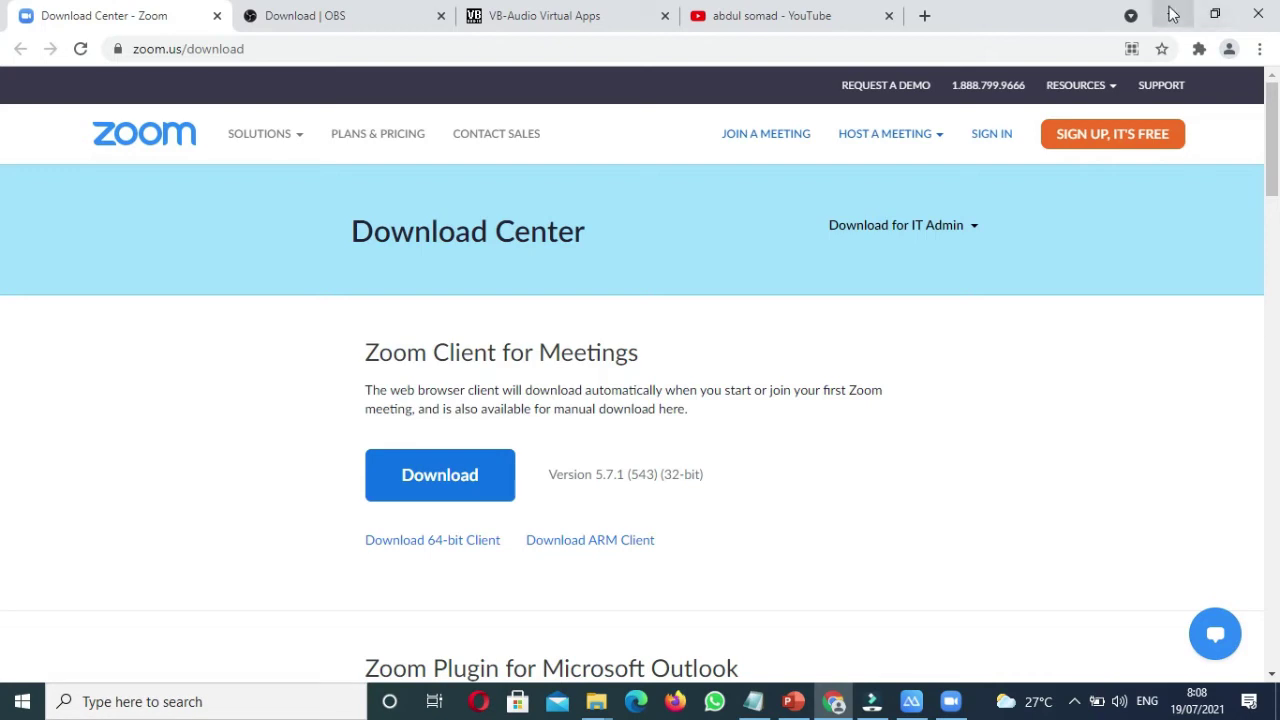
click(145, 700)
text(OBS Studio (64bit)
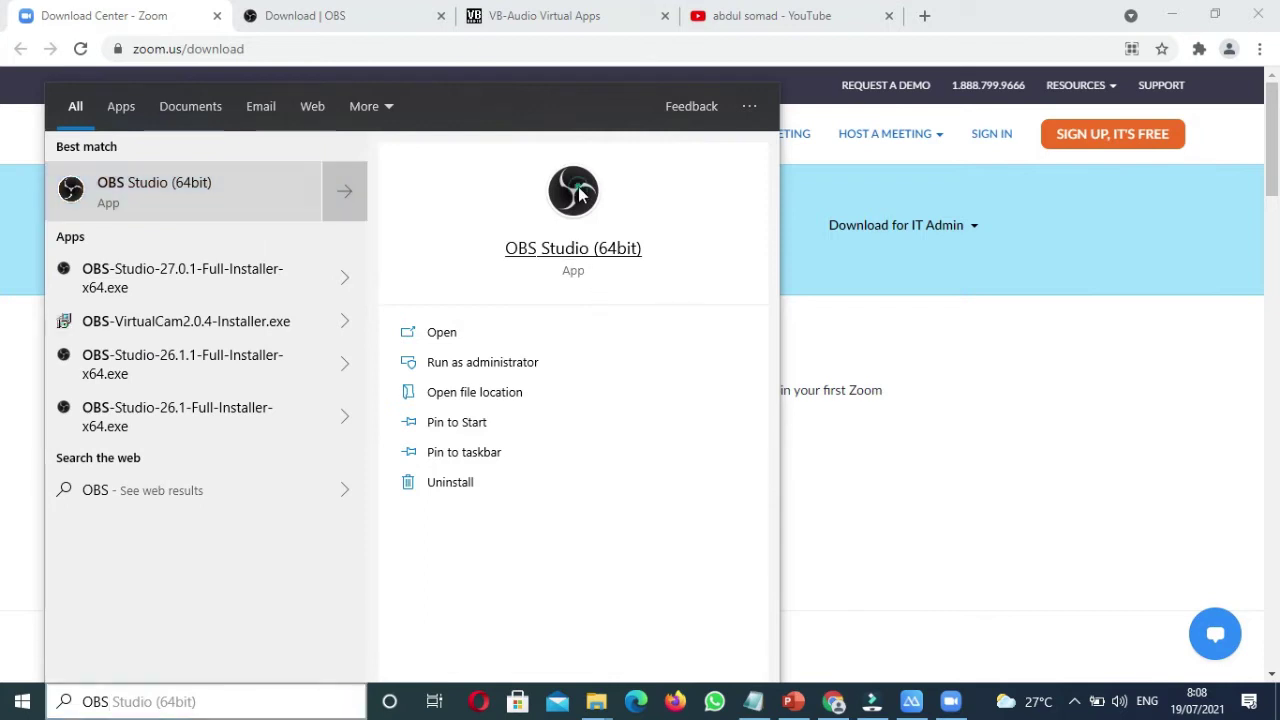
click(580, 194)
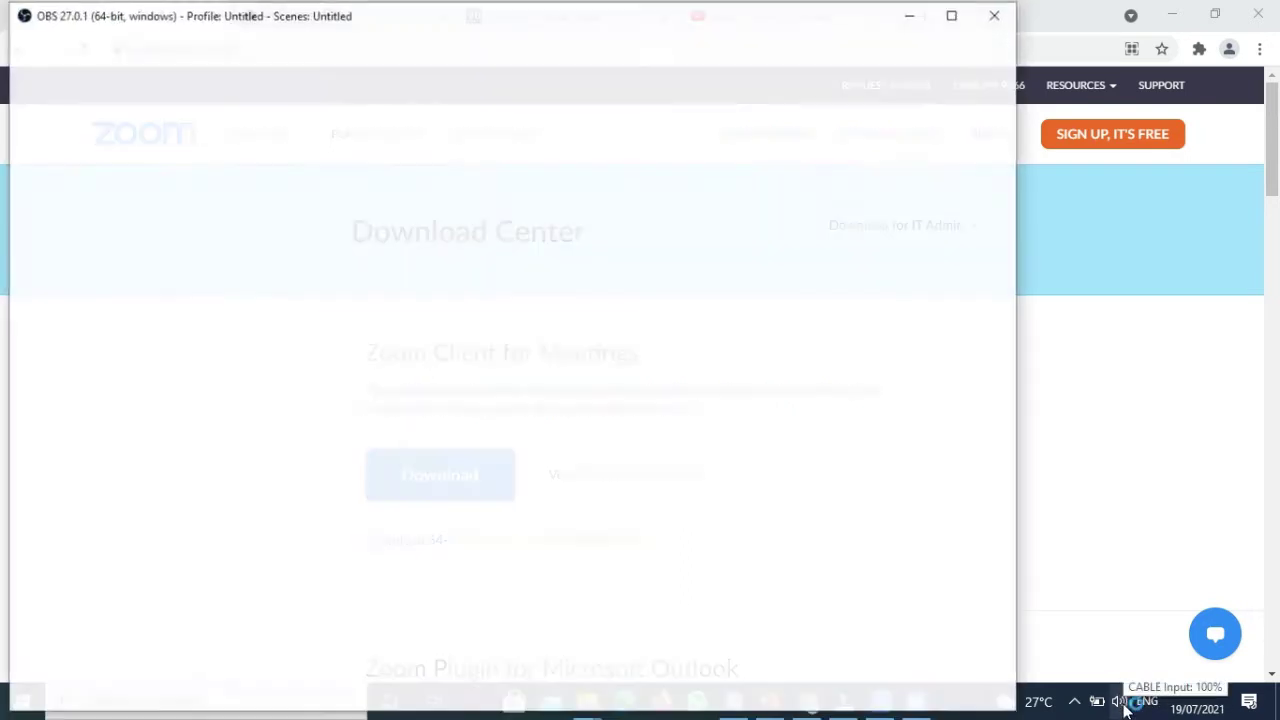
click(1124, 704)
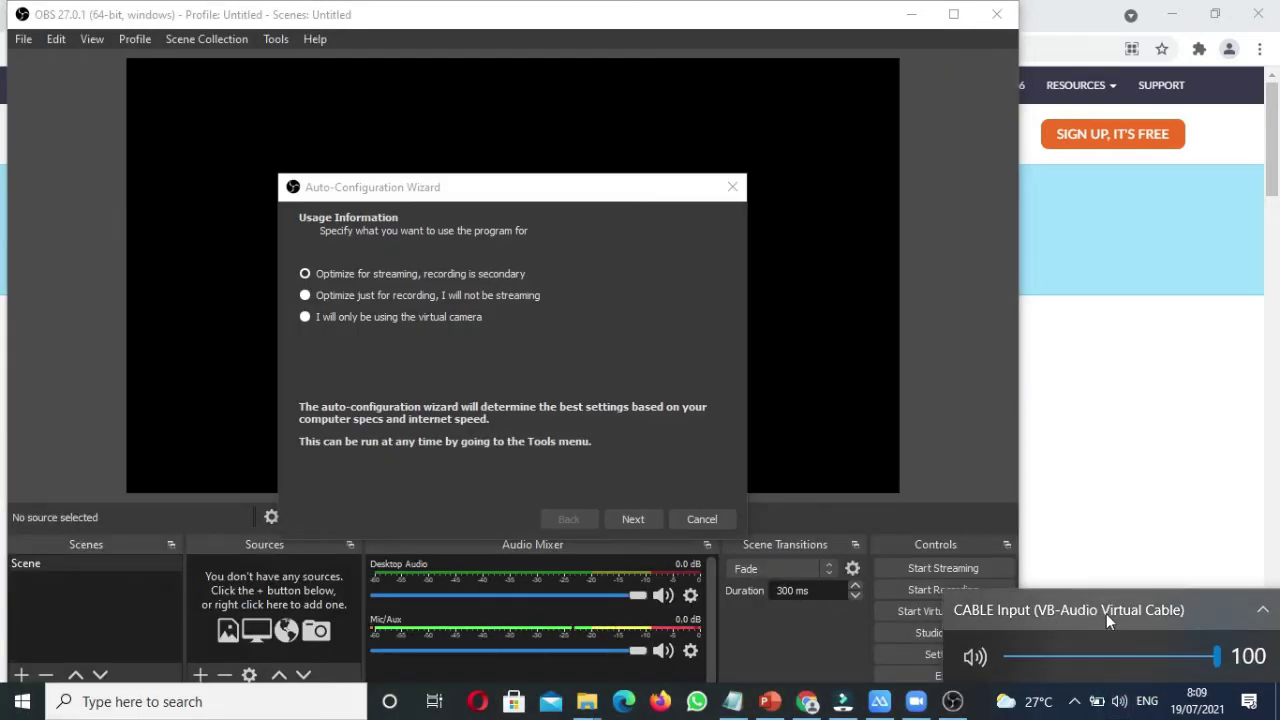
Step: Switch playback from CABLE Input to Speakers (Realtek(R) Audio), then cancel the Auto-Configuration Wizard
click(1187, 613)
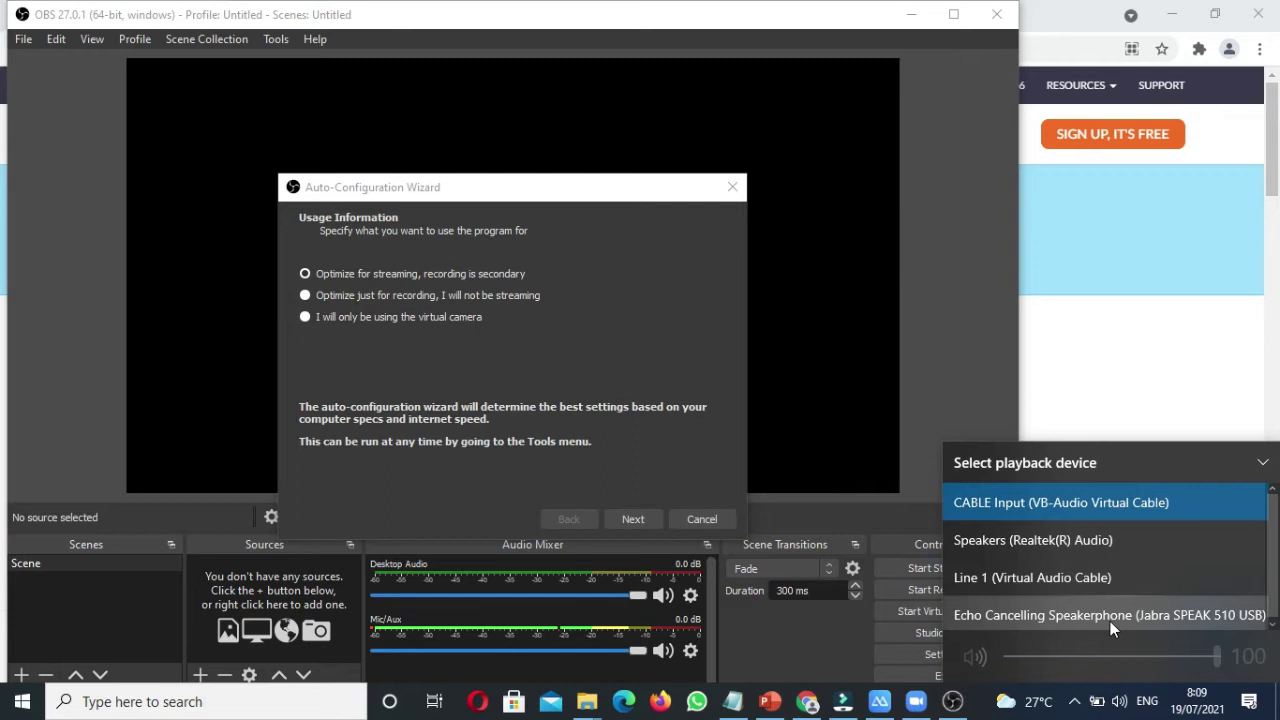
click(1089, 545)
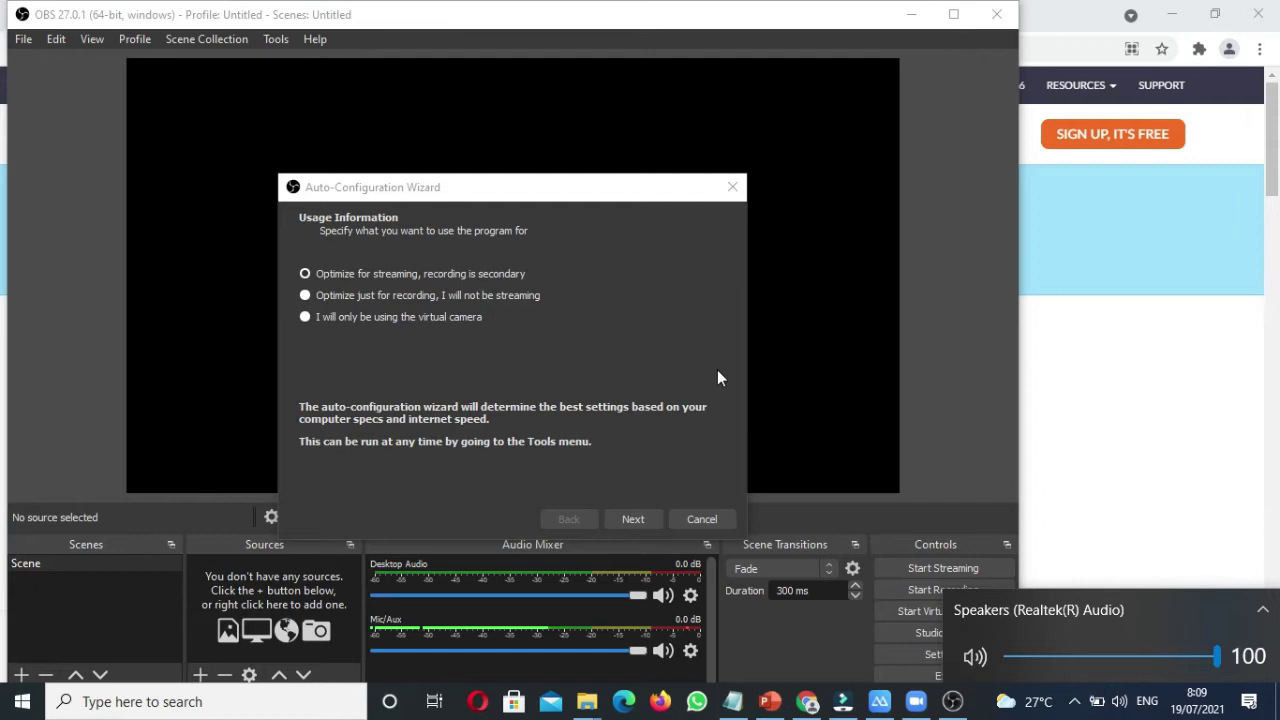
click(463, 194)
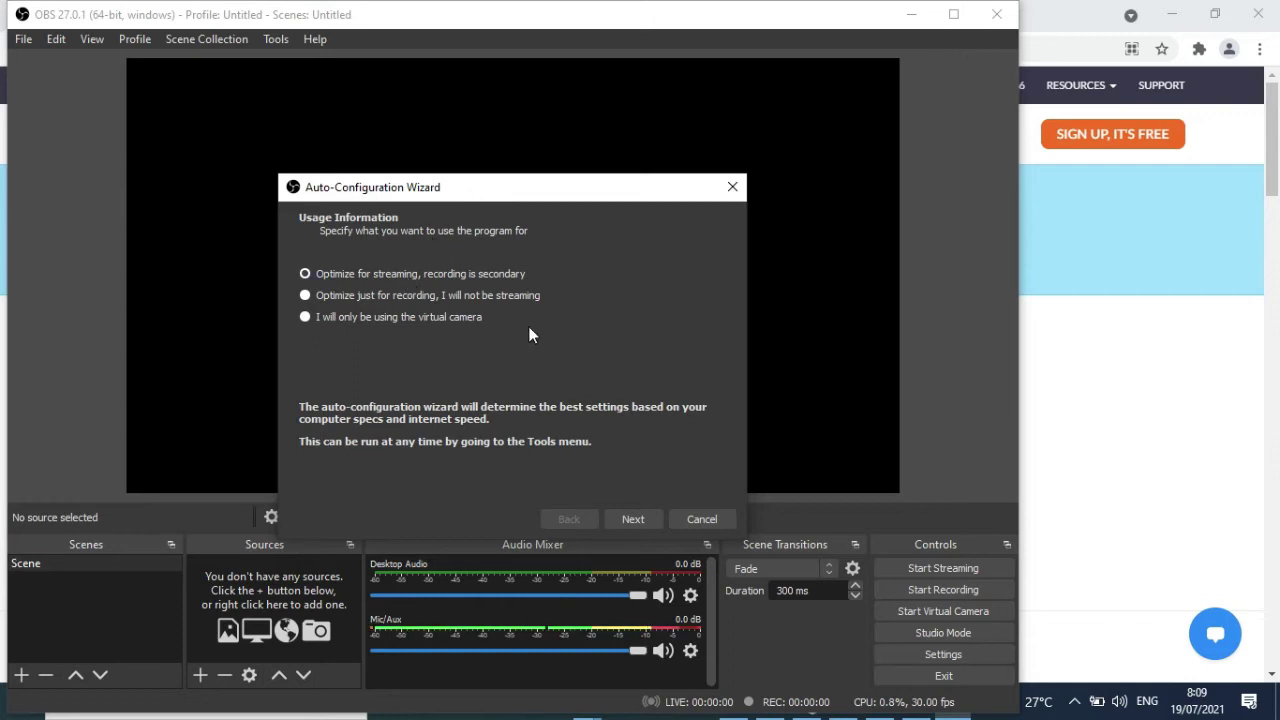
click(684, 520)
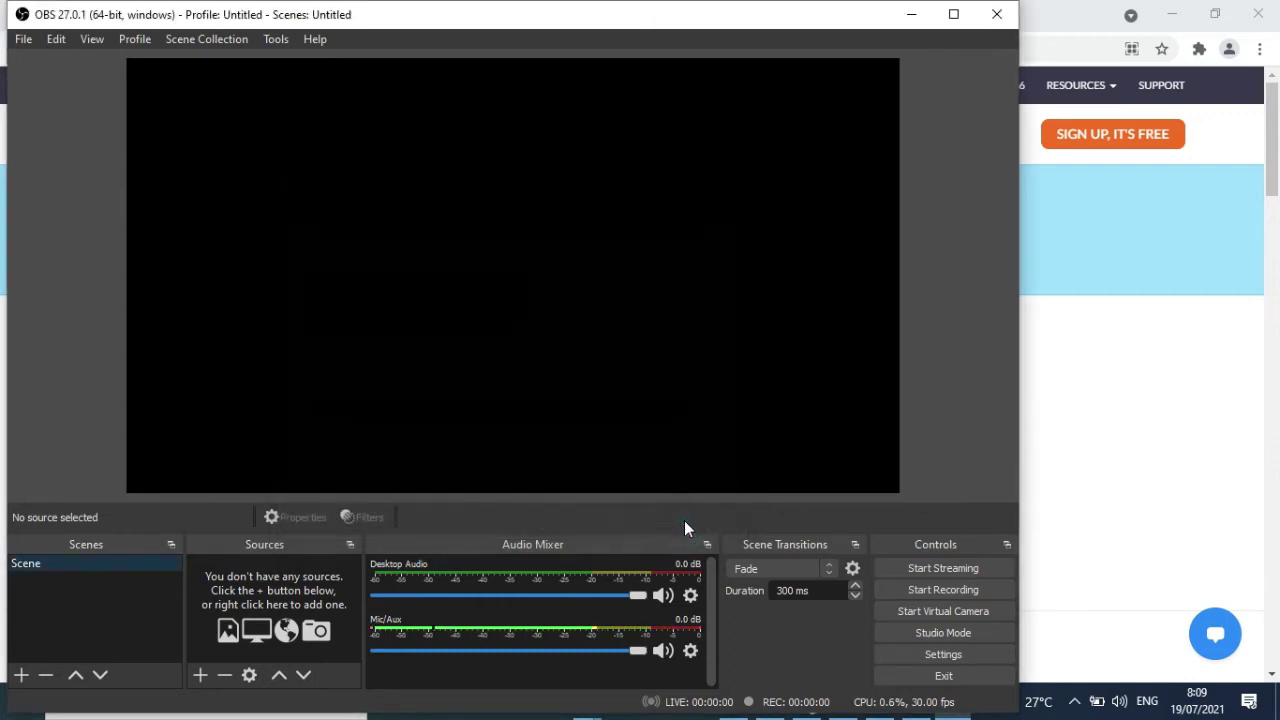
Step: Maximize the OBS window, then start and cancel creating a new scene collection
click(954, 14)
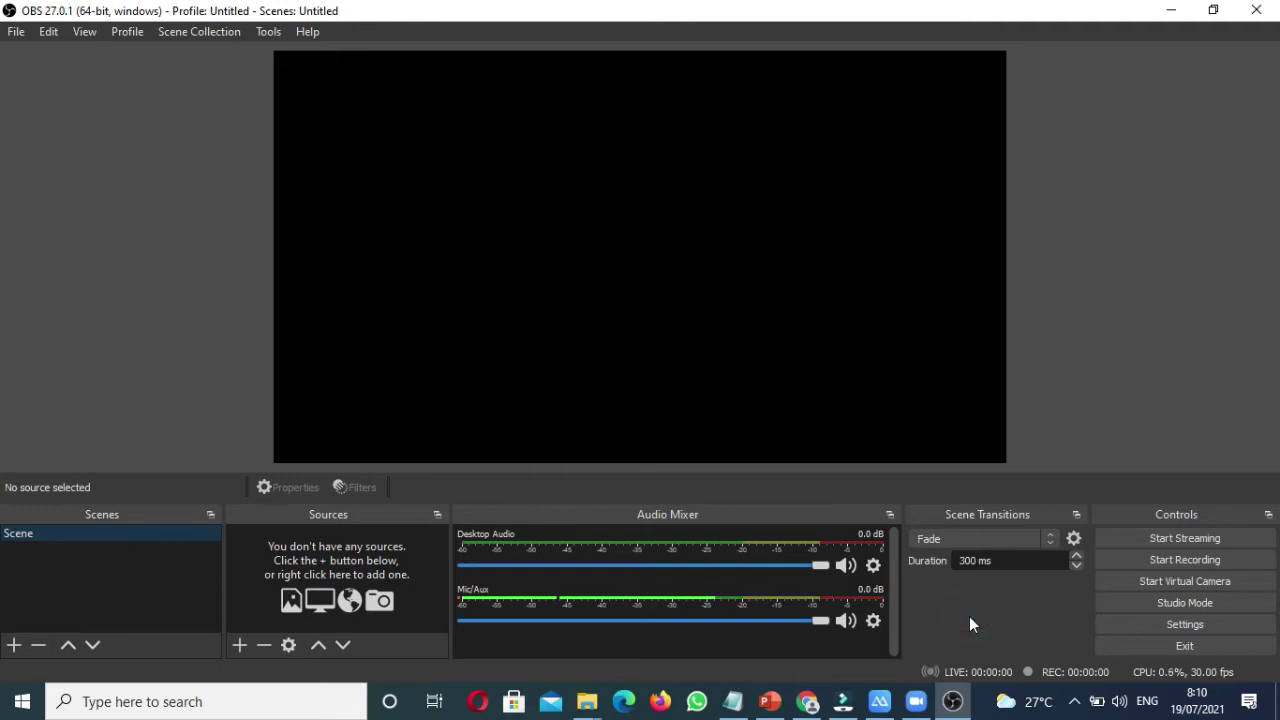
click(186, 31)
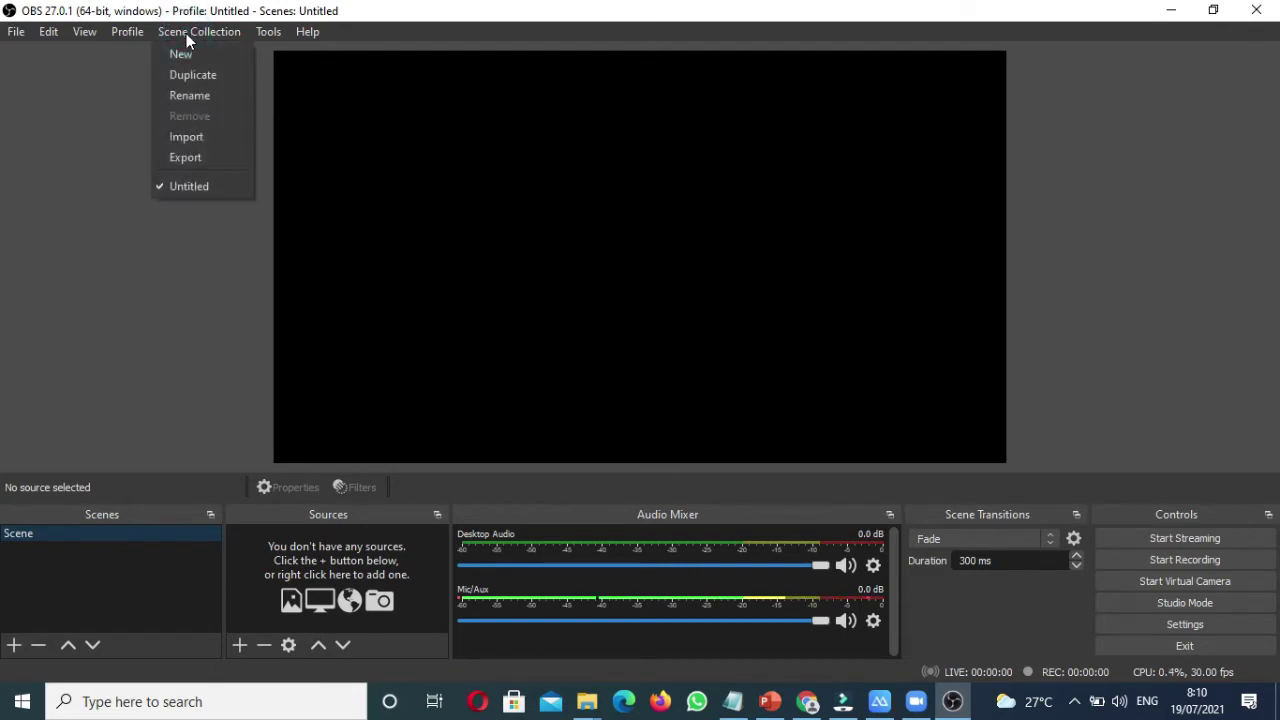
click(186, 57)
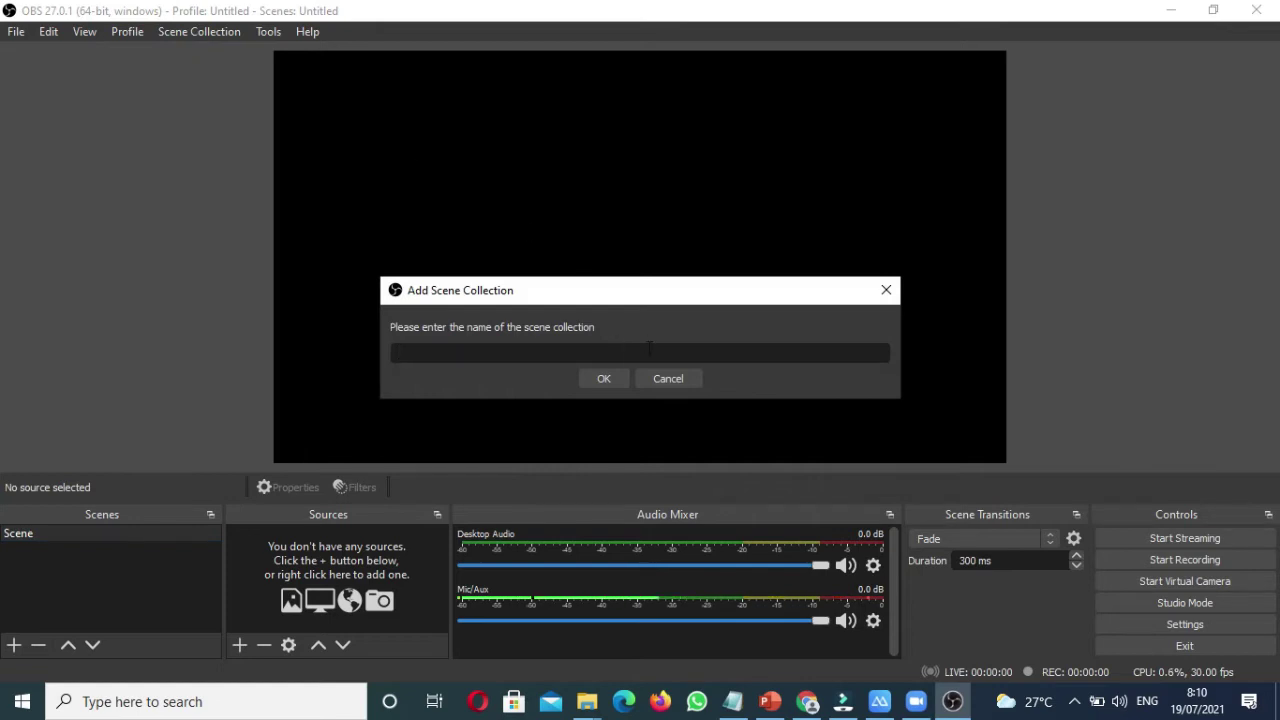
click(674, 379)
click(128, 33)
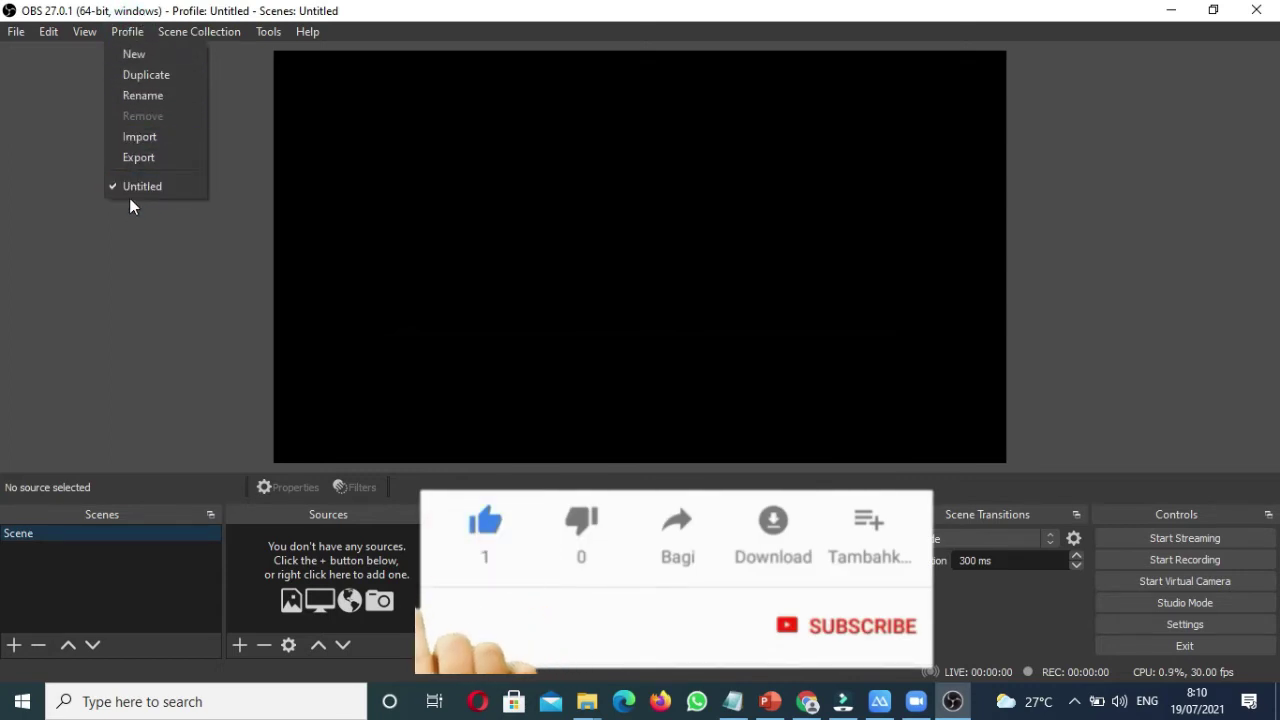
Step: Add a profile called STREAMING and cancel the Auto-Configuration Wizard that follows
click(139, 63)
text(ST)
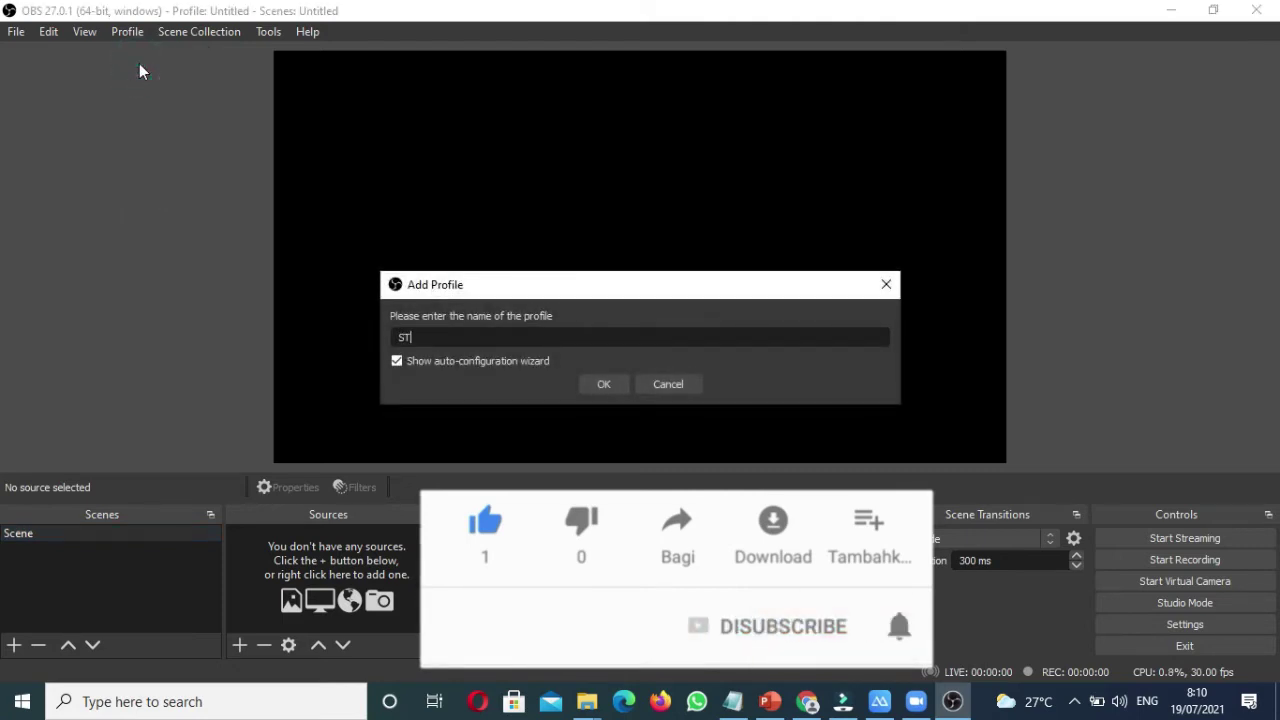
text(REAMING)
click(600, 384)
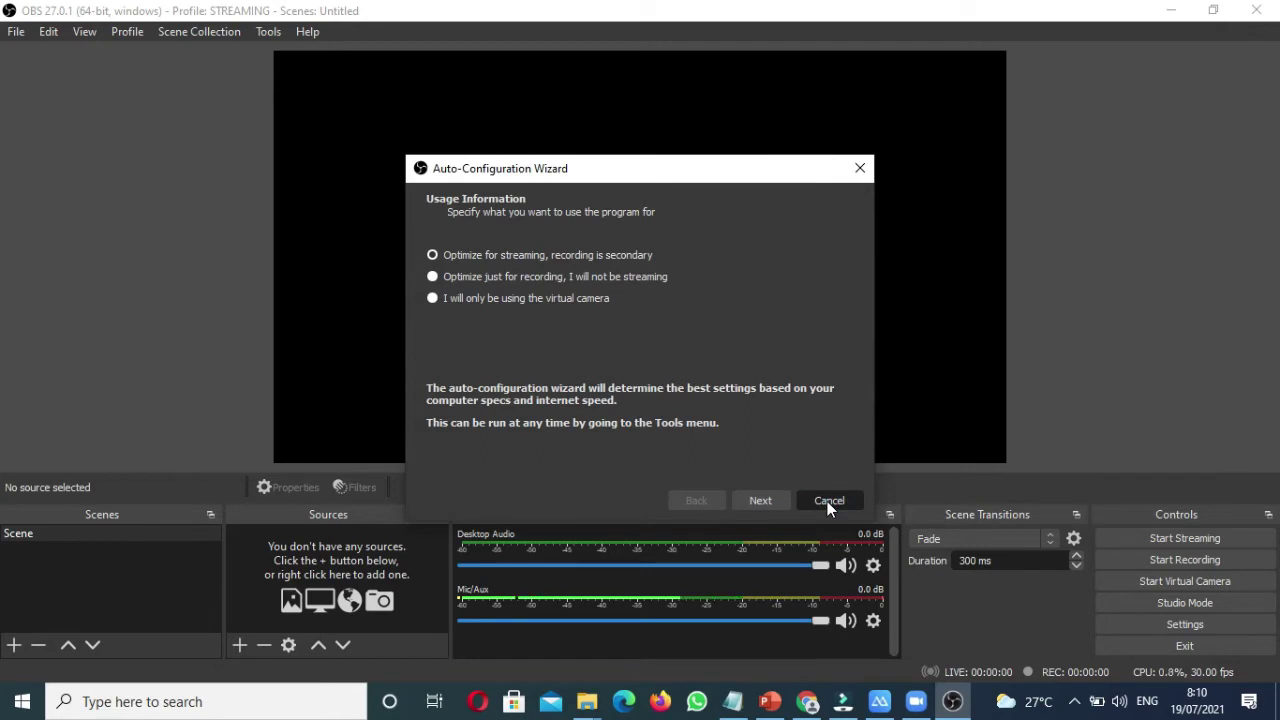
click(828, 500)
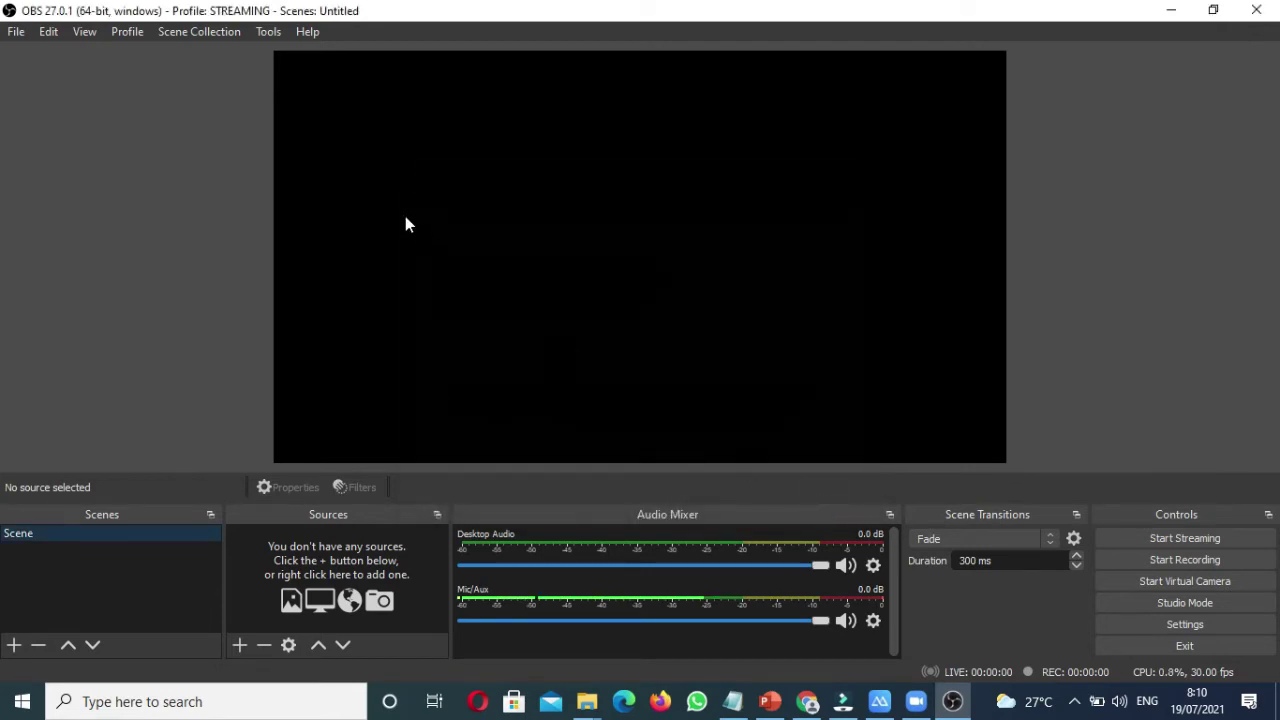
Step: Create the YOUTUBE-OBS-ZOOM scene collection and turn on Studio Mode
click(199, 32)
click(197, 58)
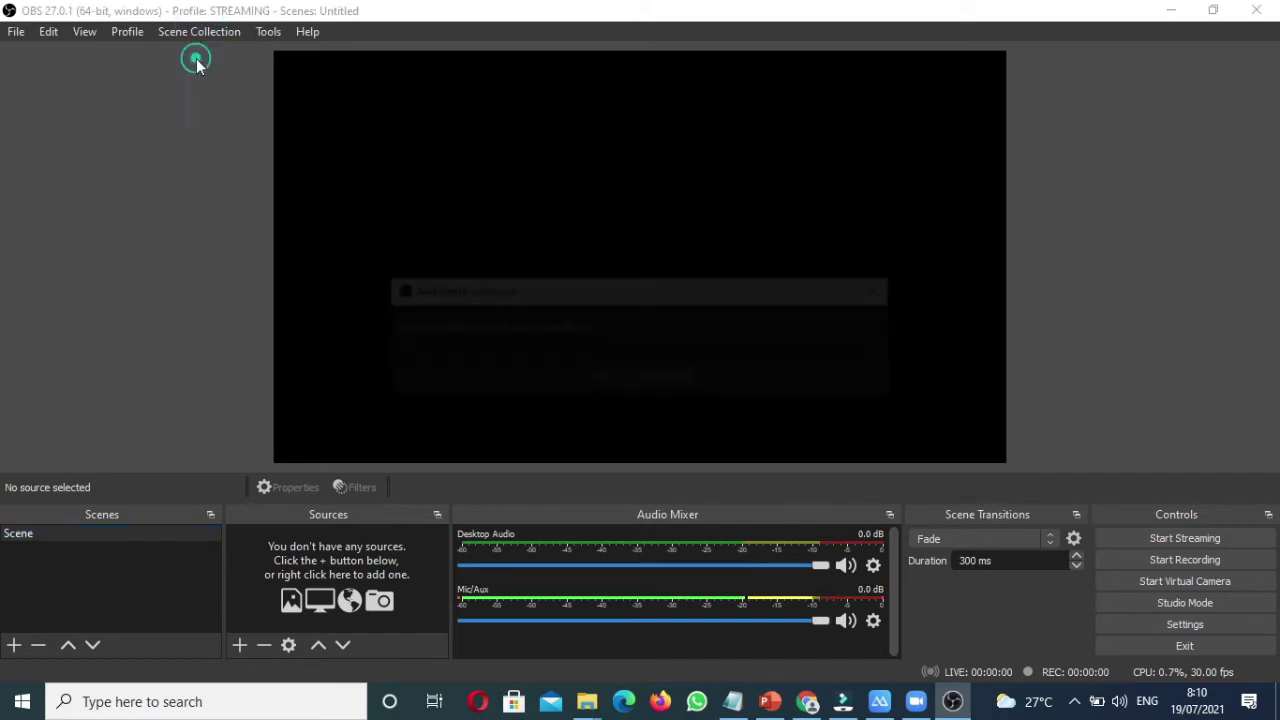
text(s)
key(Caps_Lock)
text(t)
key(Caps_Lock)
key(BackSpace)
key(BackSpace)
text(S)
text(TREAMING YOTU)
key(BackSpace)
key(BackSpace)
key(BackSpace)
key(BackSpace)
key(BackSpace)
key(BackSpace)
key(BackSpace)
key(BackSpace)
key(BackSpace)
key(BackSpace)
key(BackSpace)
key(BackSpace)
key(BackSpace)
key(BackSpace)
text(YOUTUBE-OBS-ZOOM)
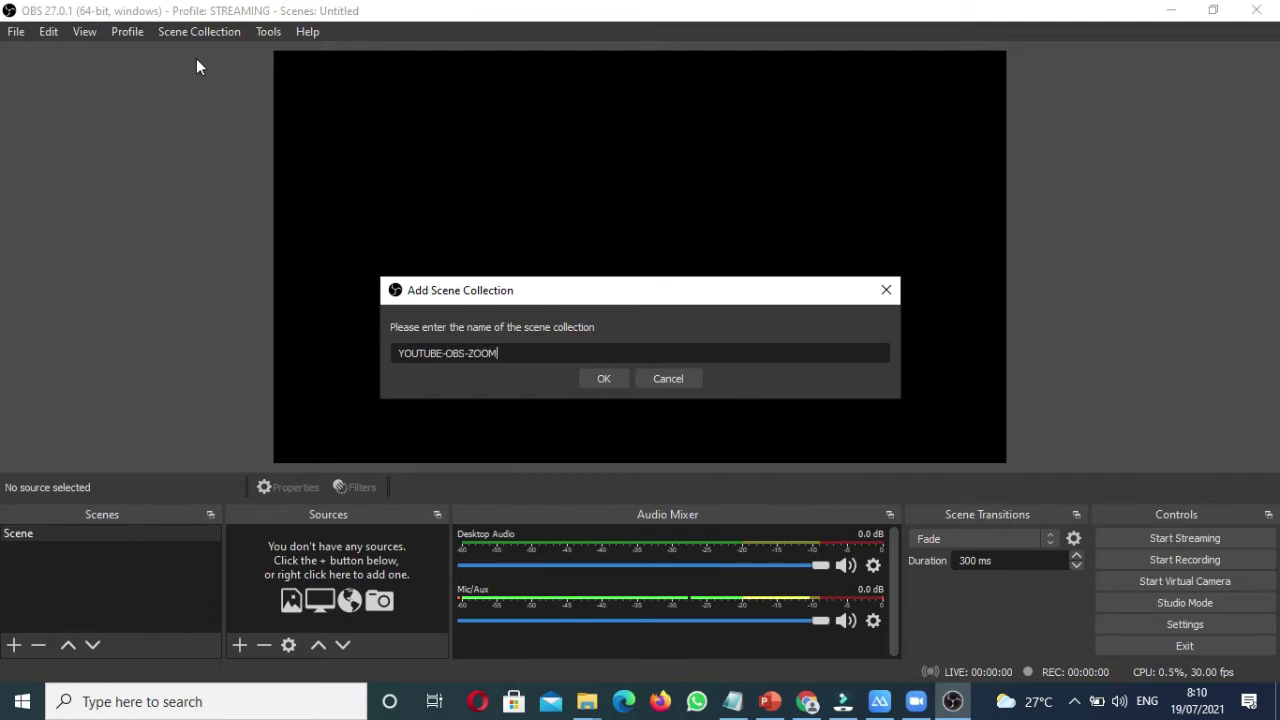
click(604, 379)
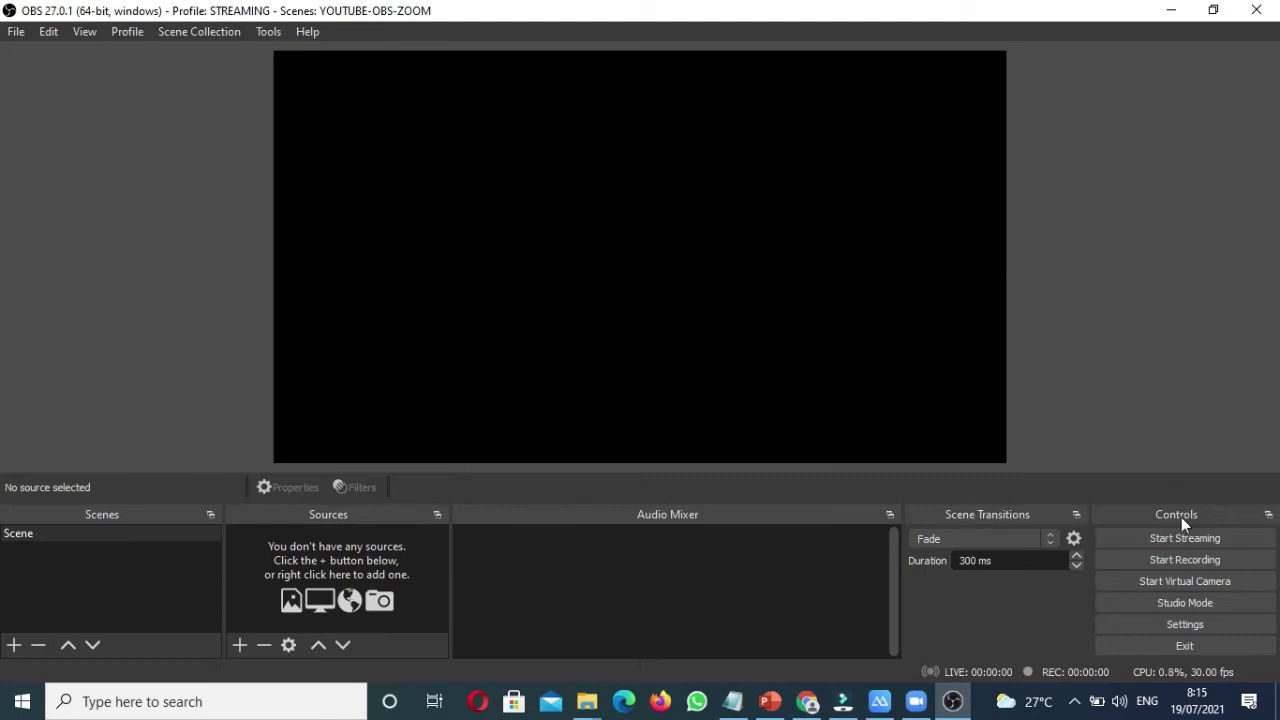
click(1198, 602)
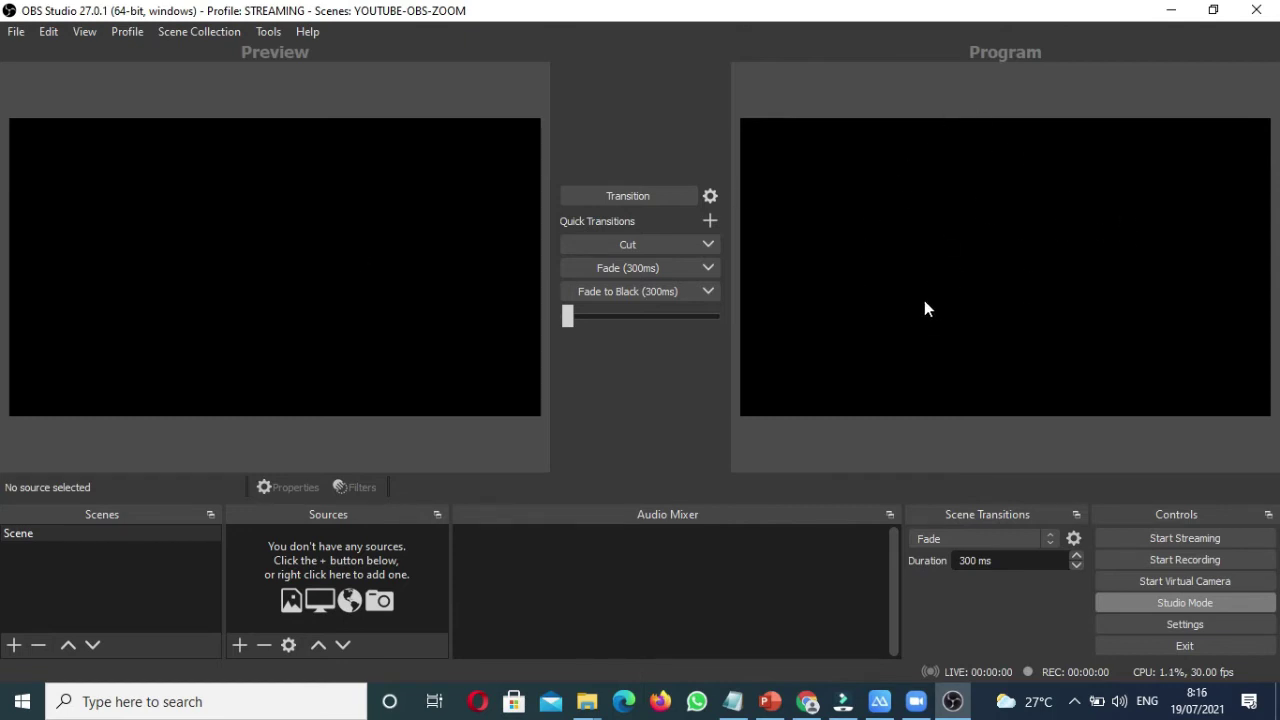
Step: In Video settings, choose 1280x720 for both Base (Canvas) and Output resolution, then apply
click(1183, 624)
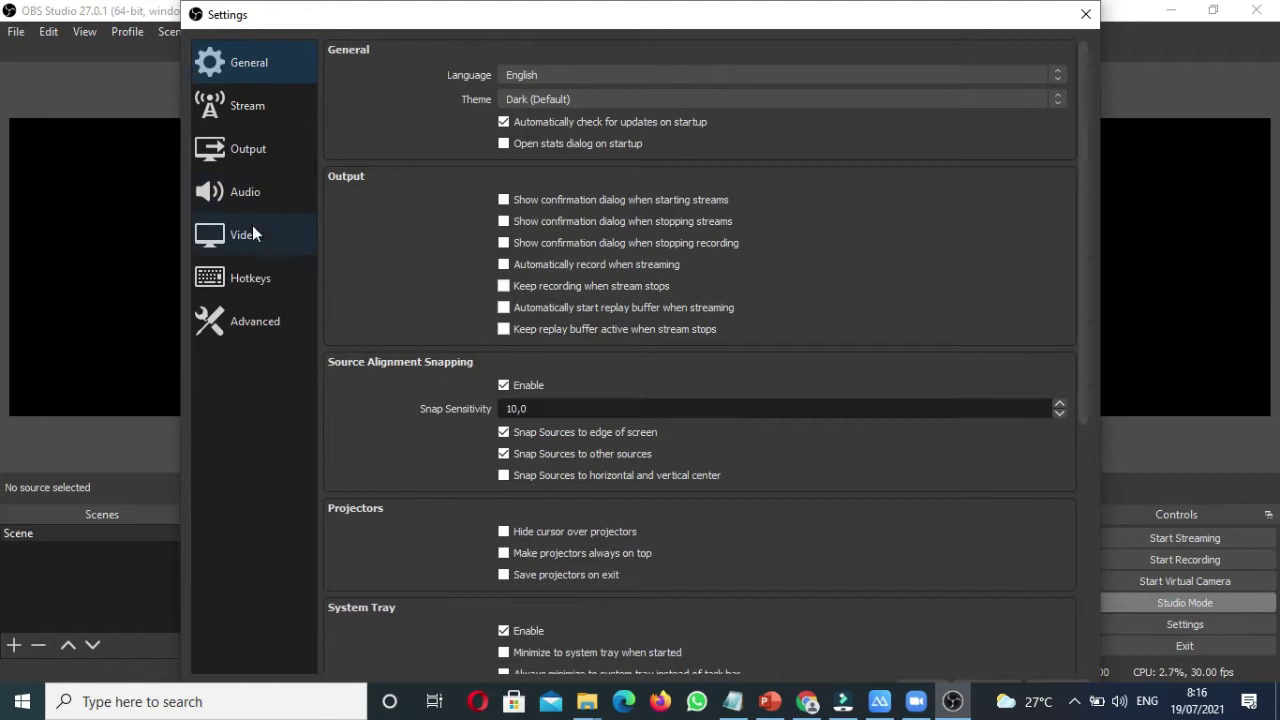
click(252, 229)
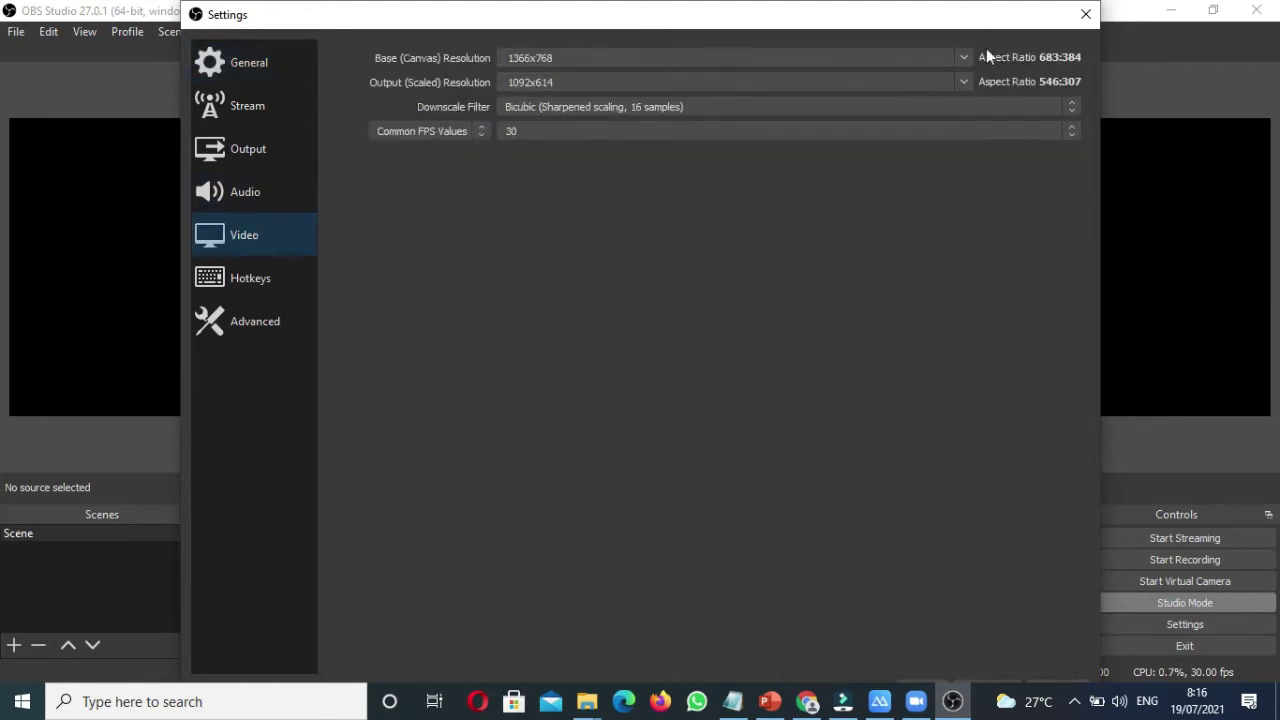
click(963, 58)
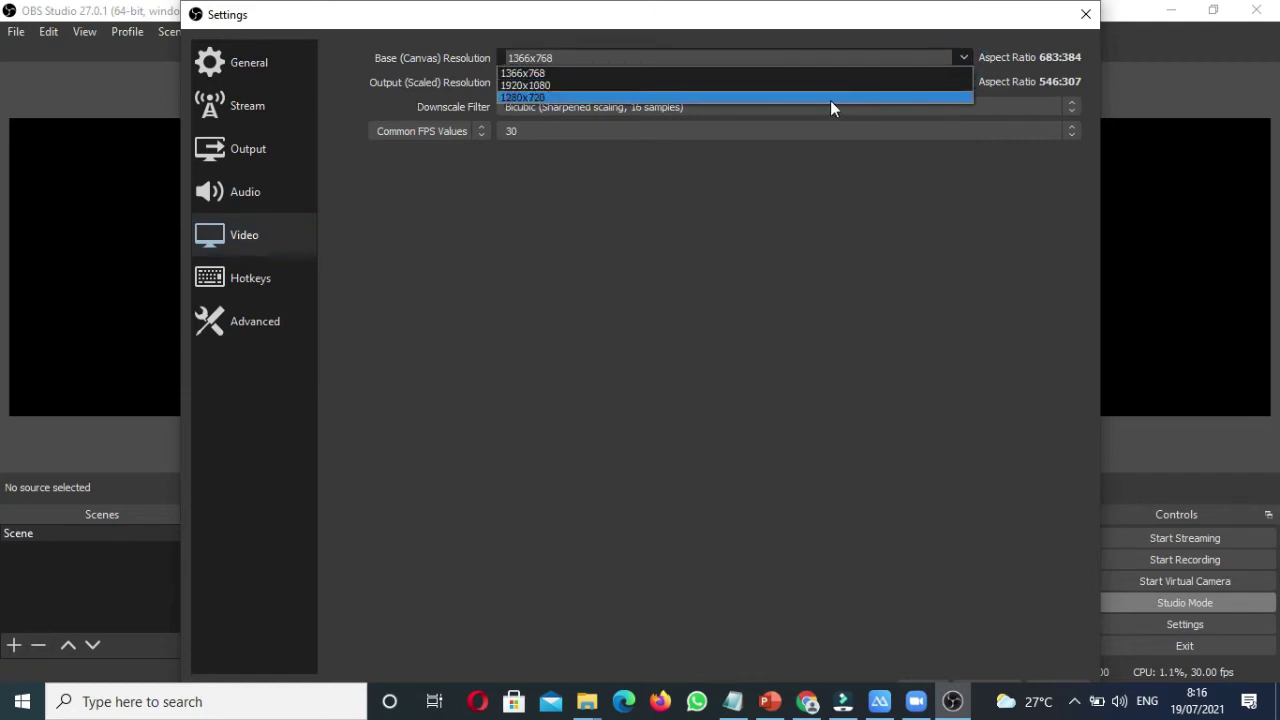
click(830, 100)
click(965, 82)
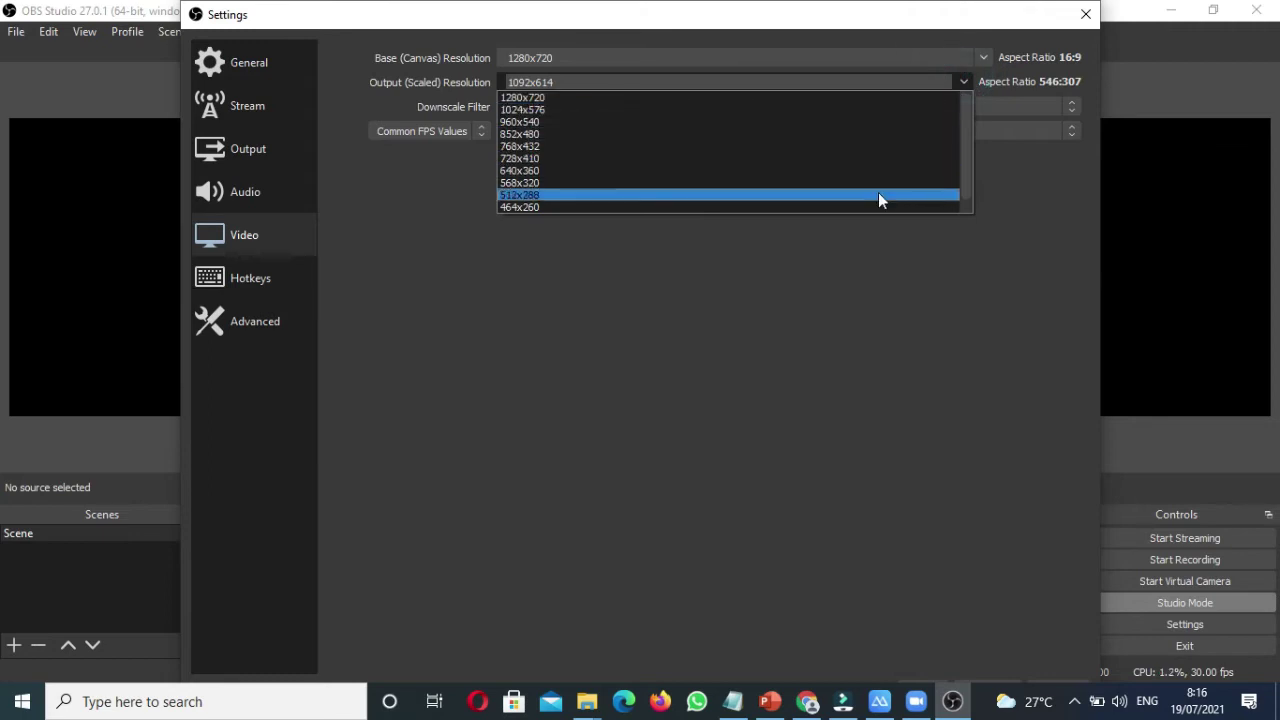
click(882, 100)
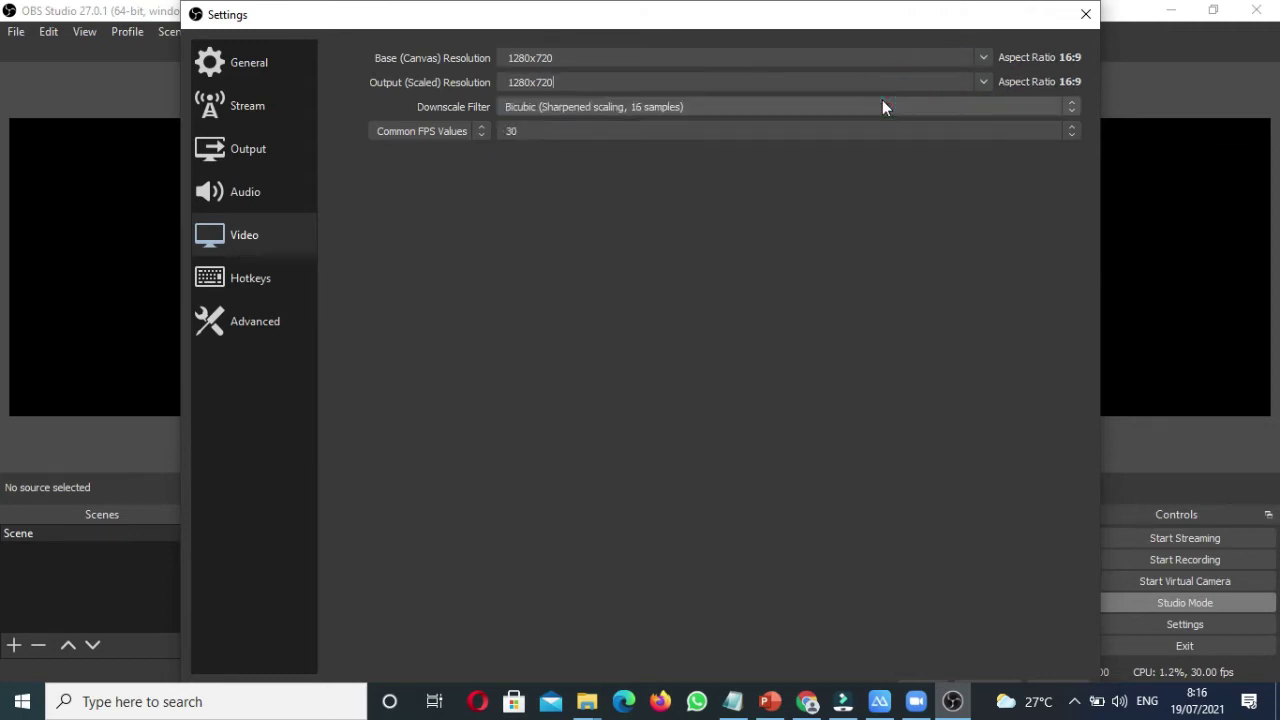
mouse_move(794, 14)
mouse_down()
mouse_move(794, 75)
mouse_move(797, 16)
mouse_up()
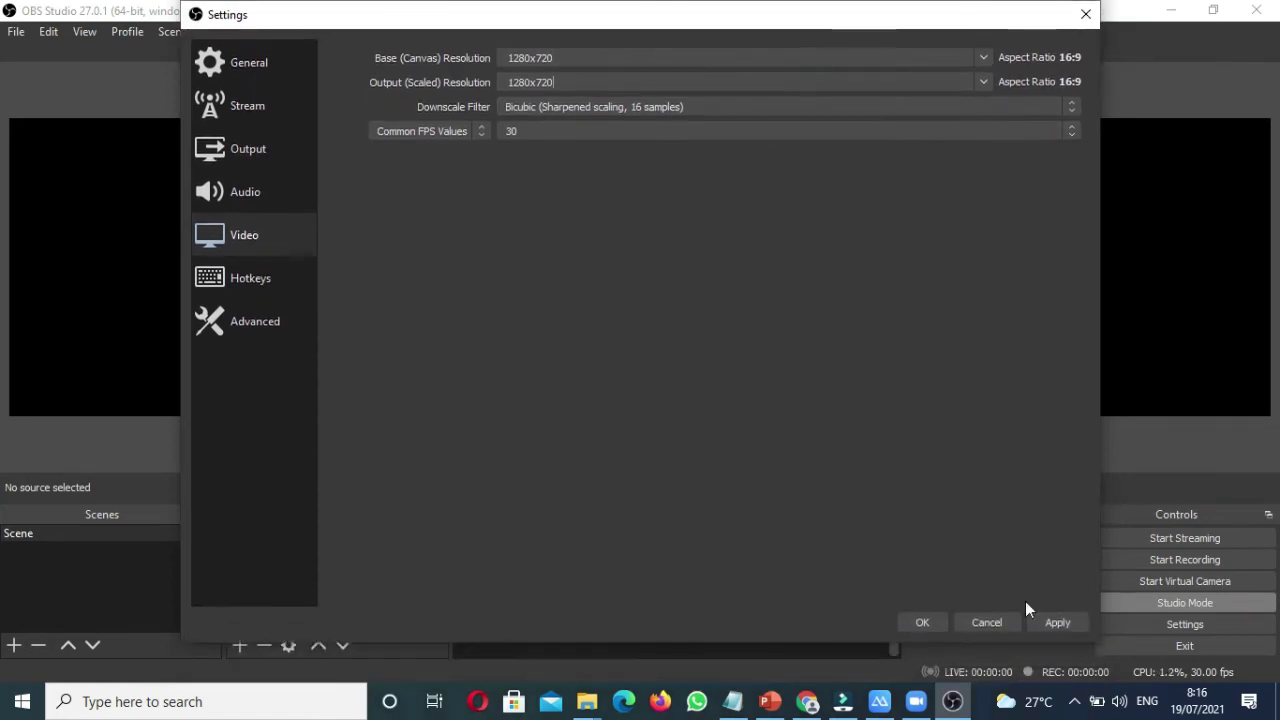
click(1057, 621)
click(930, 621)
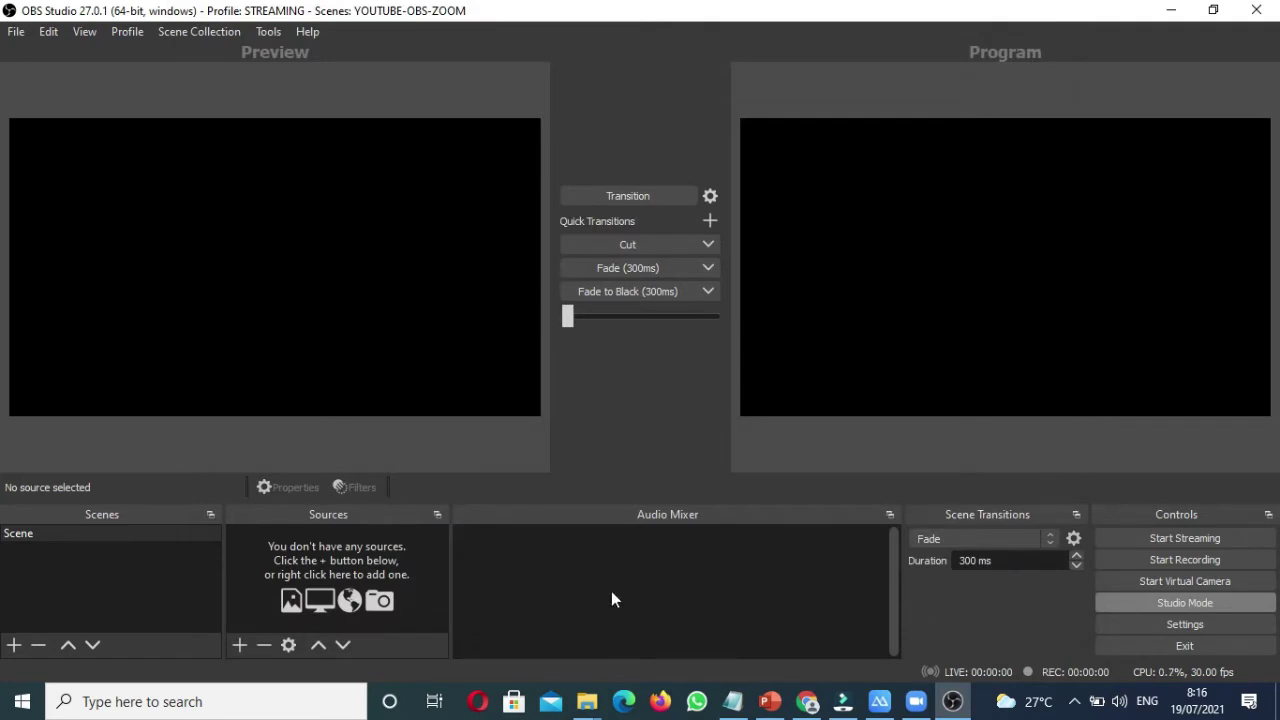
Step: Start adding a Browser source, then cancel it for now
click(245, 642)
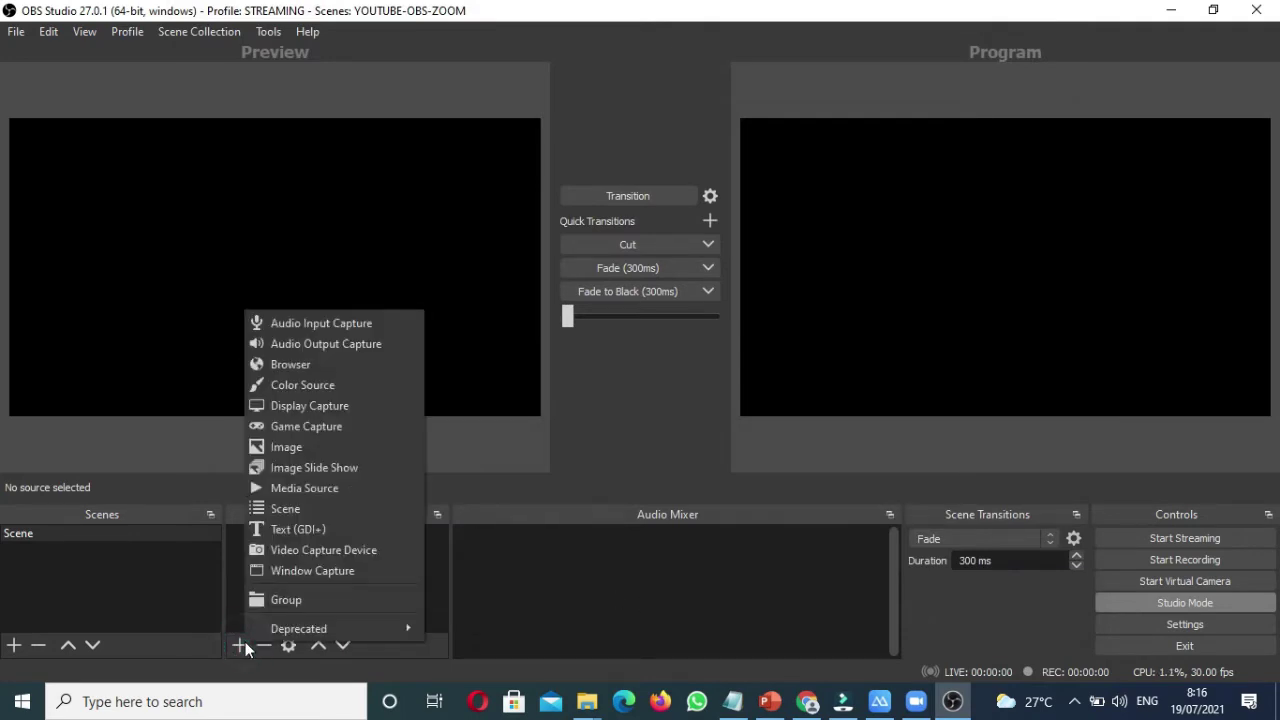
click(304, 365)
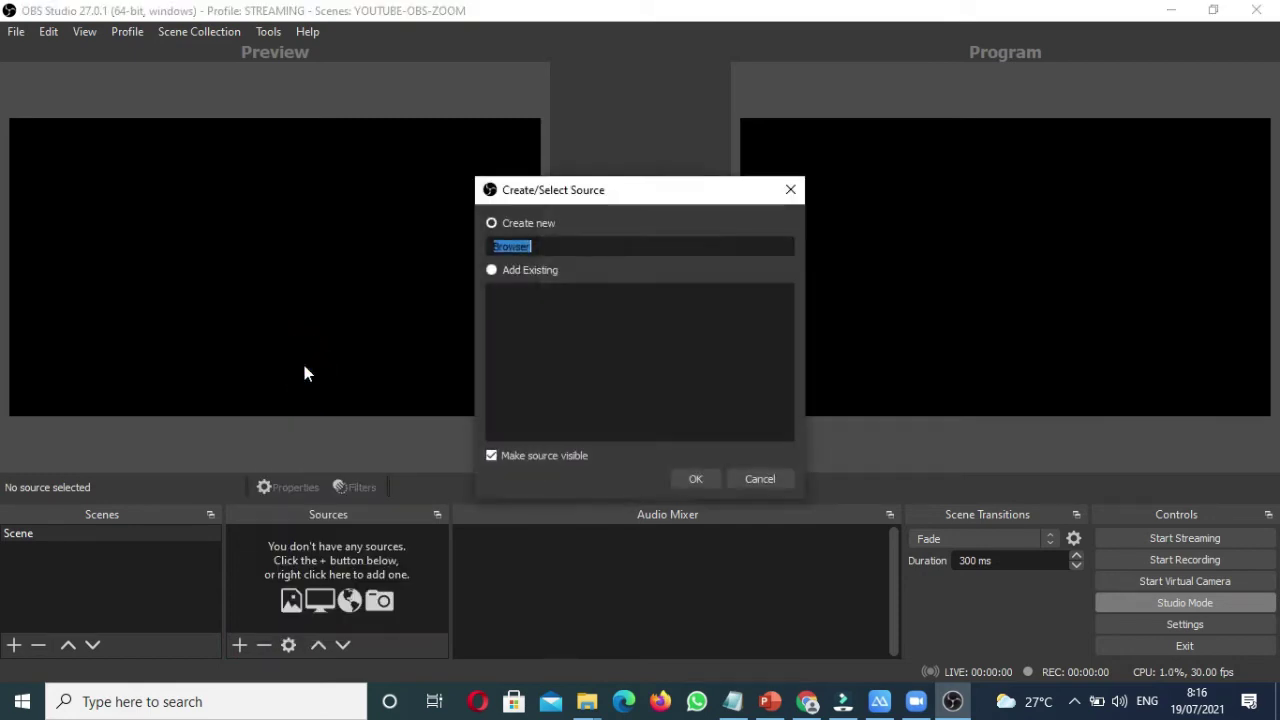
click(757, 479)
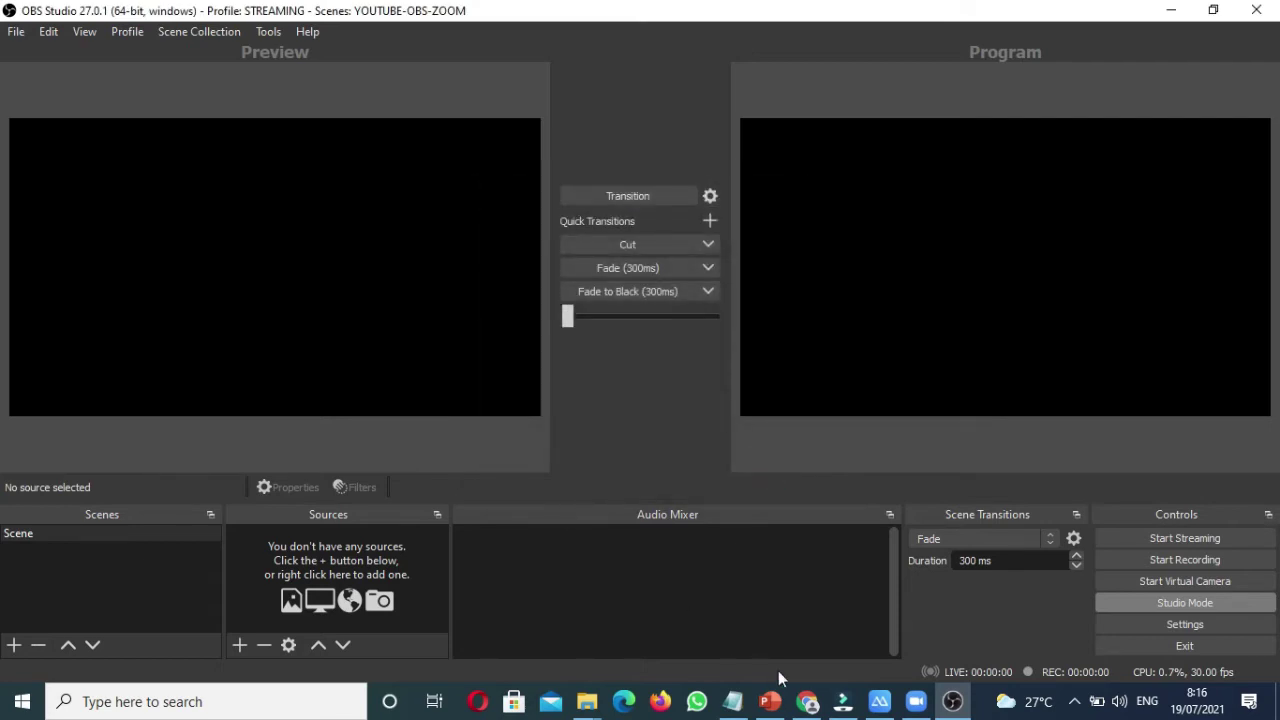
Step: Copy the YouTube video's URL from Chrome's address bar and return to OBS
click(806, 701)
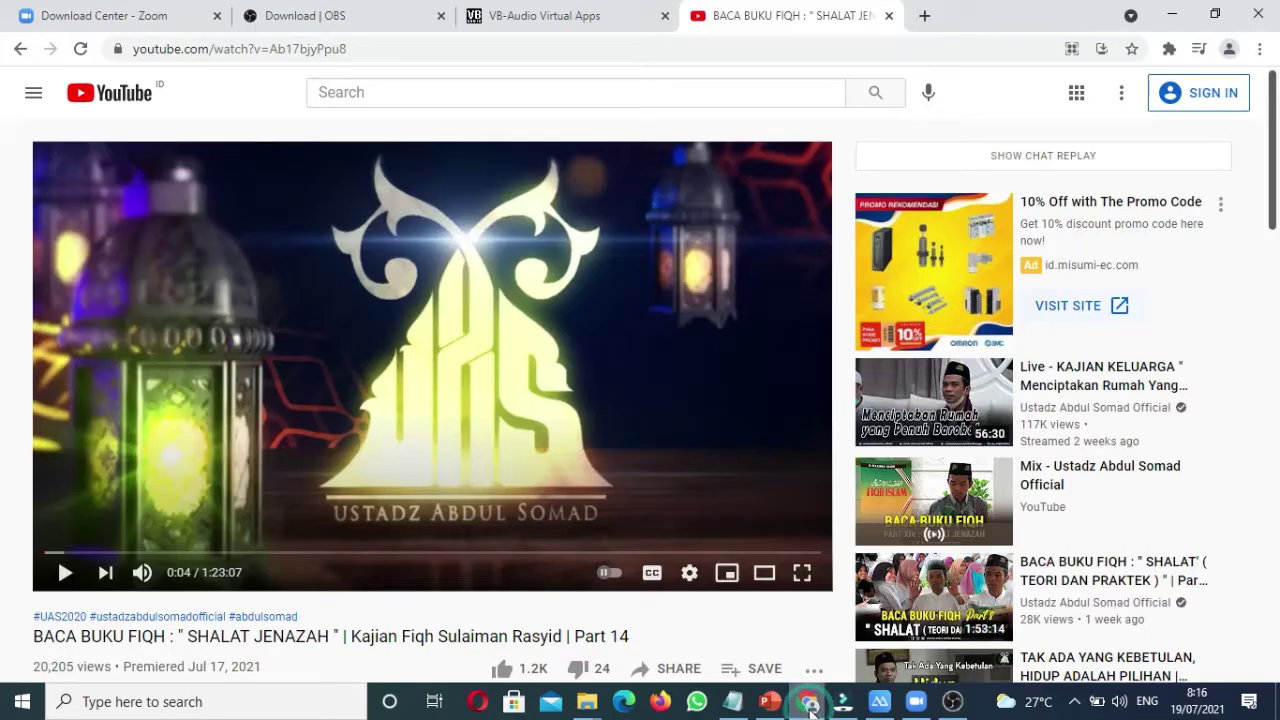
click(648, 49)
key(ctrl+c)
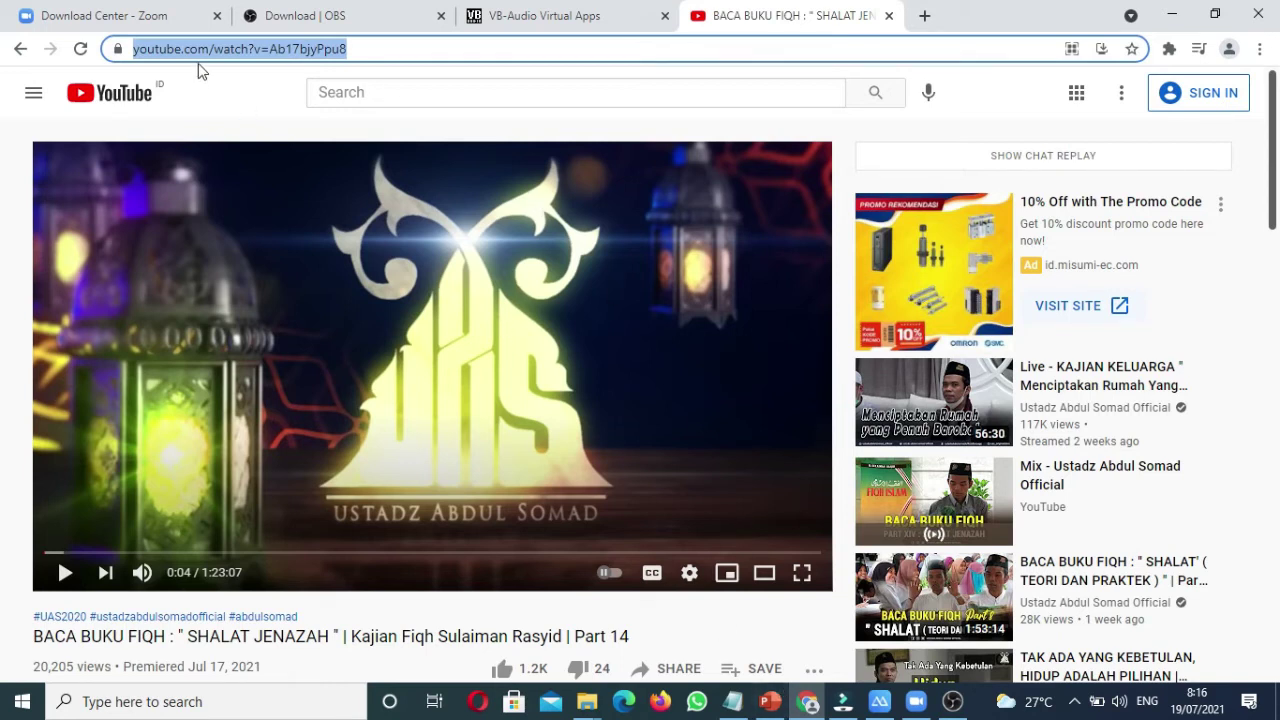
click(952, 703)
click(240, 645)
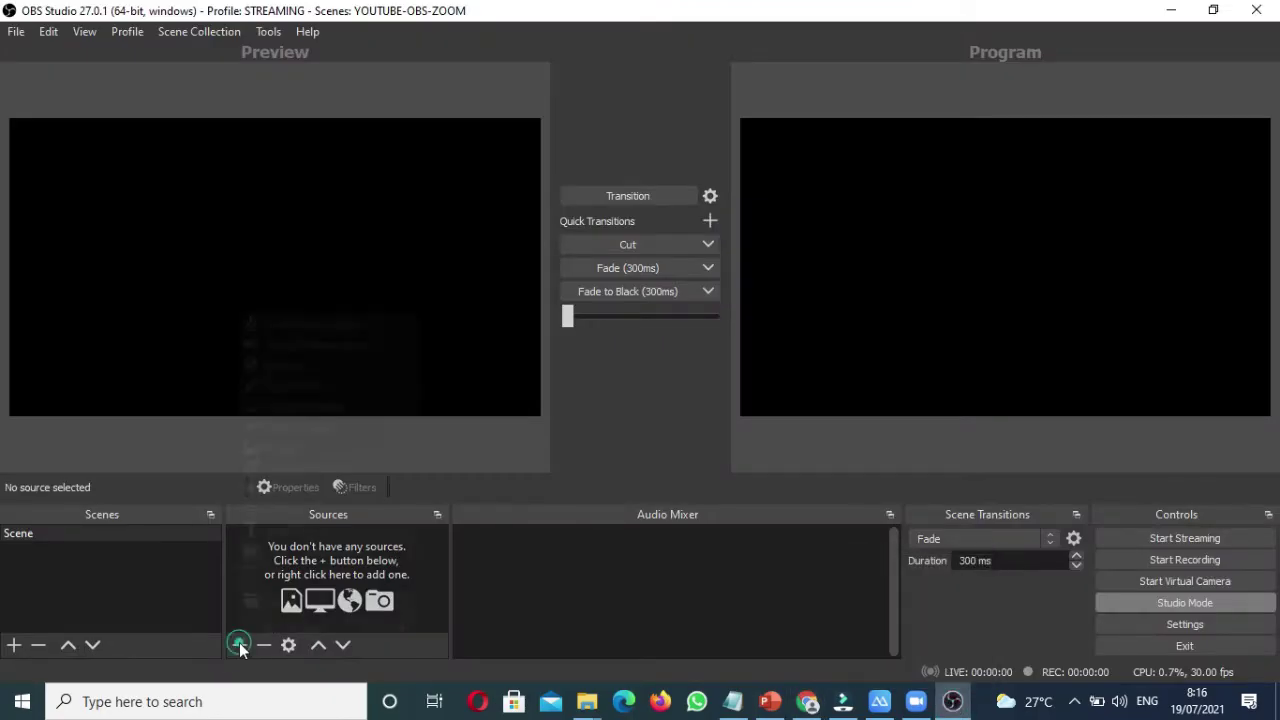
Step: Create a new Browser source and paste the YouTube video URL into it
click(288, 366)
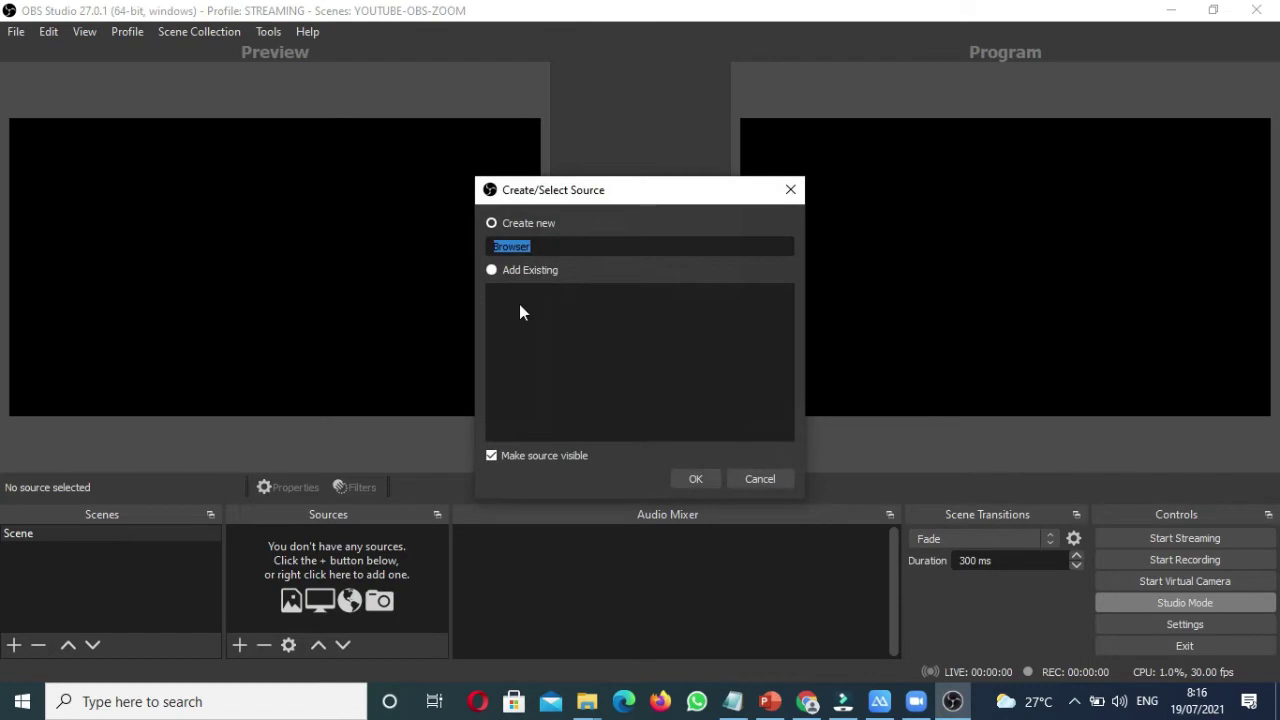
click(695, 479)
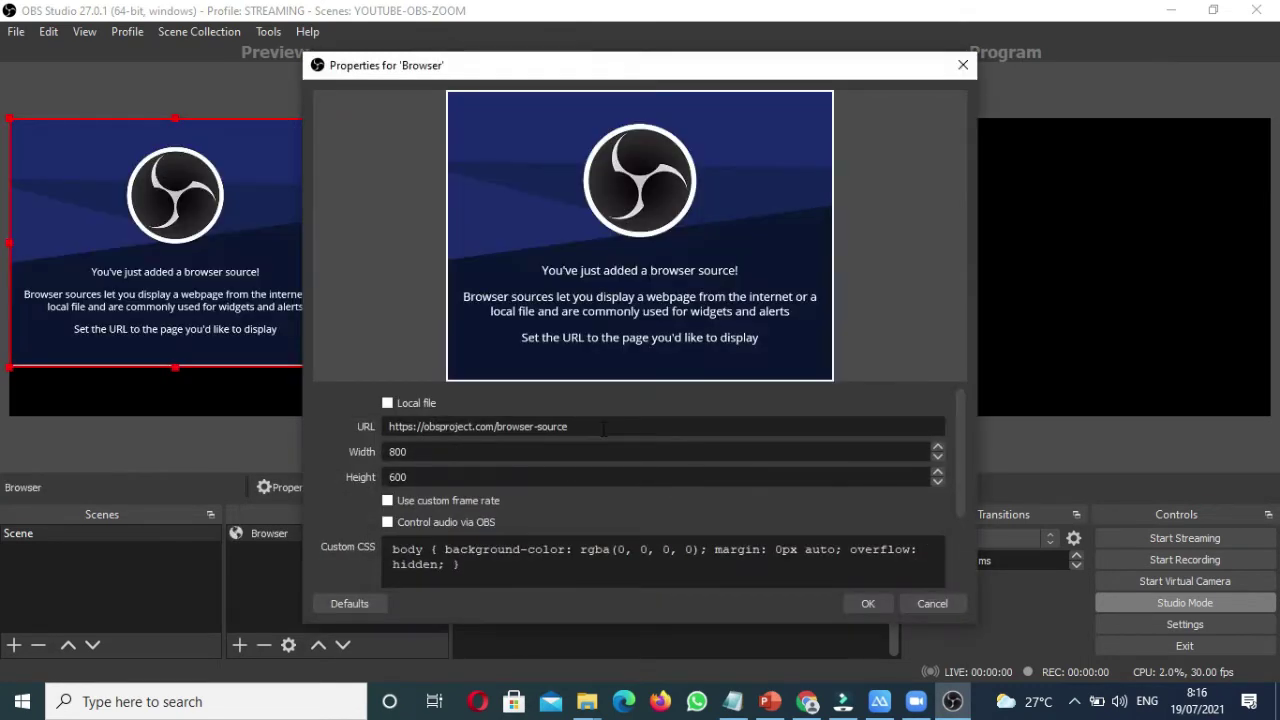
drag(603, 428, 390, 427)
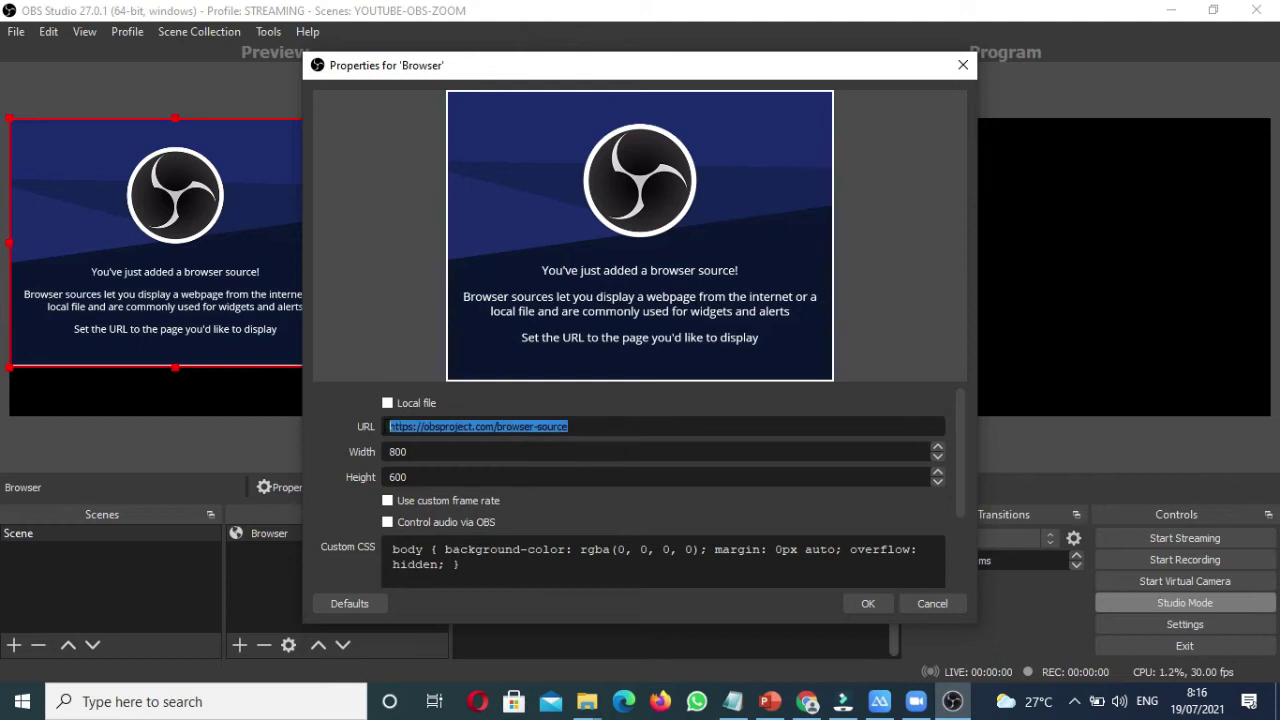
key(ctrl+v)
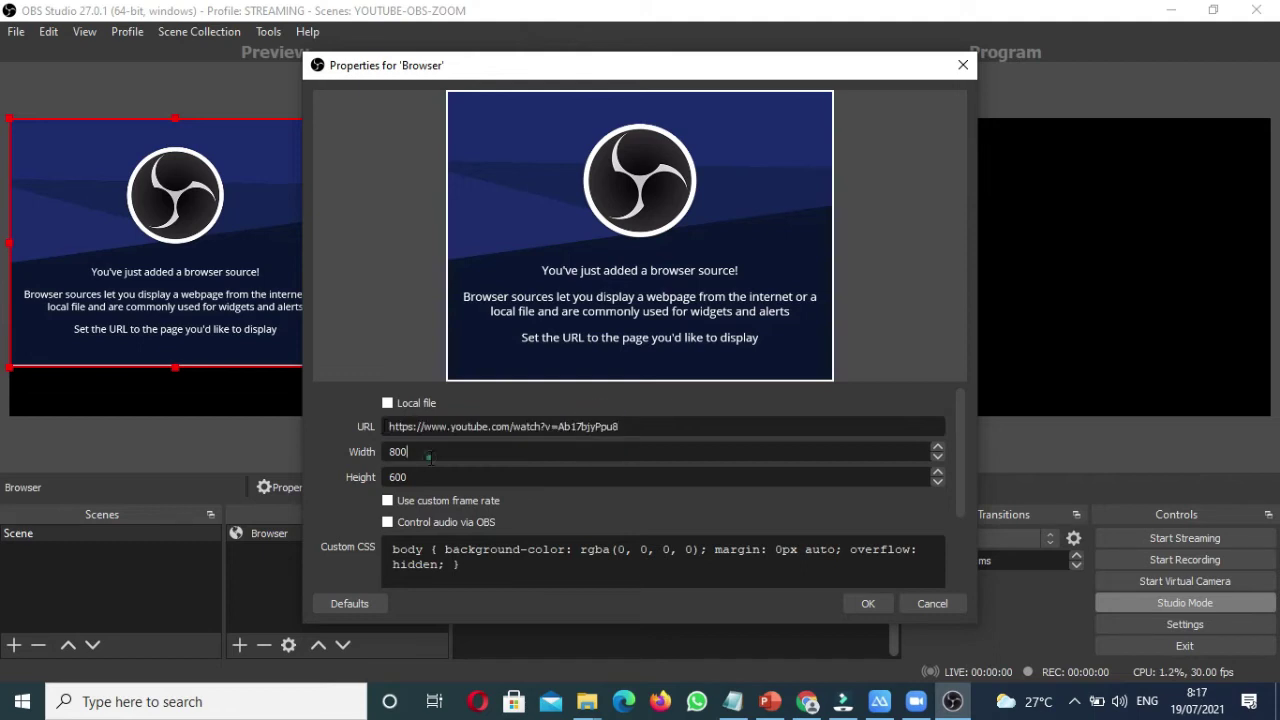
Step: Set the Browser source size to 1280 x 720 and confirm it
drag(429, 457, 366, 456)
click(733, 701)
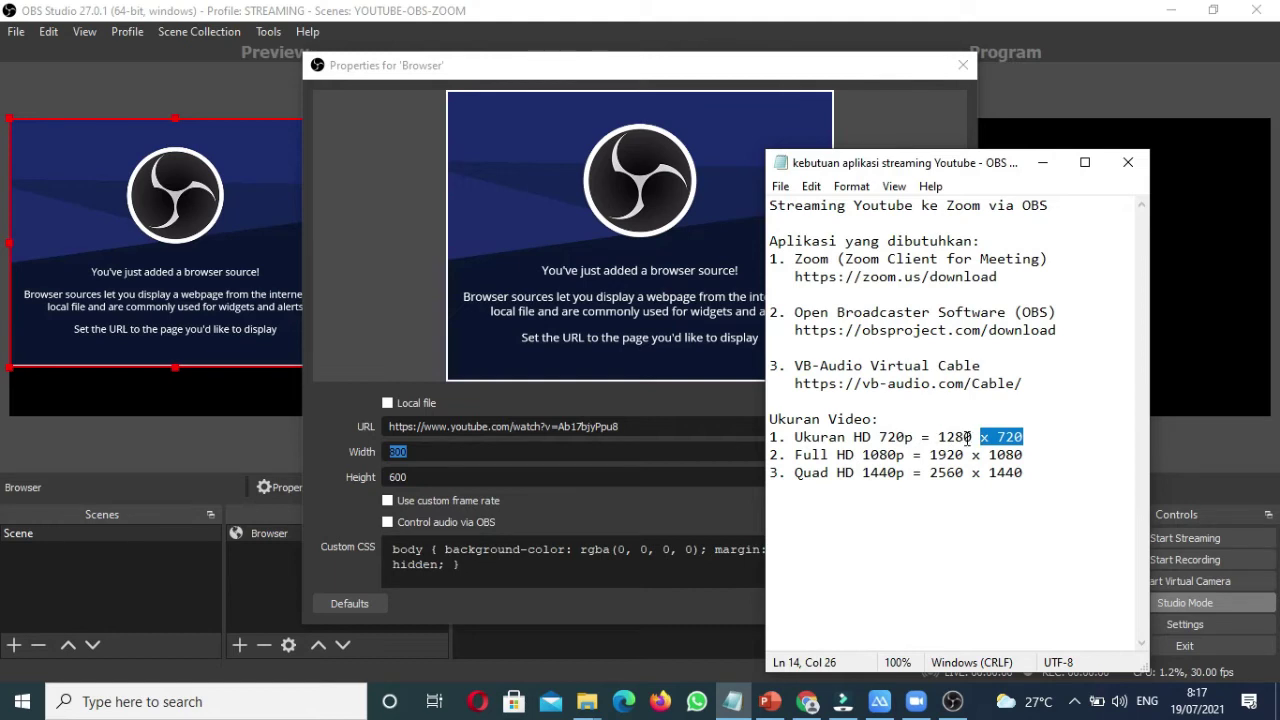
click(479, 452)
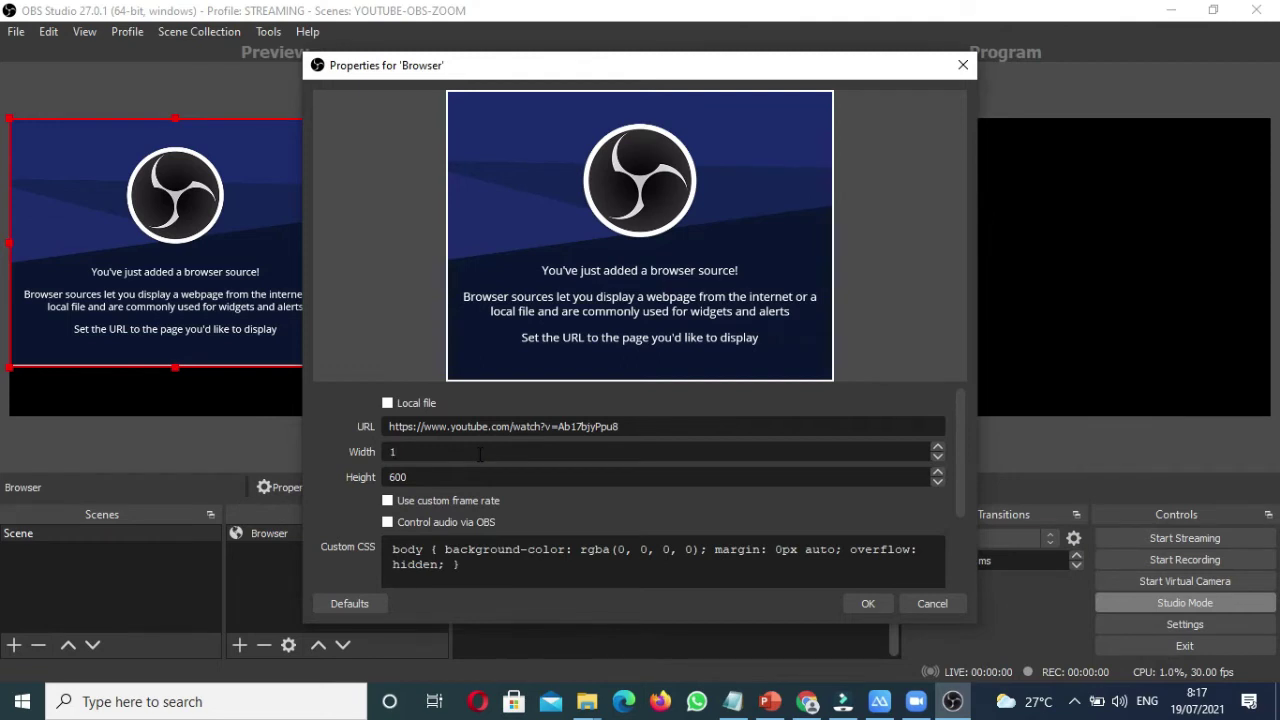
click(741, 700)
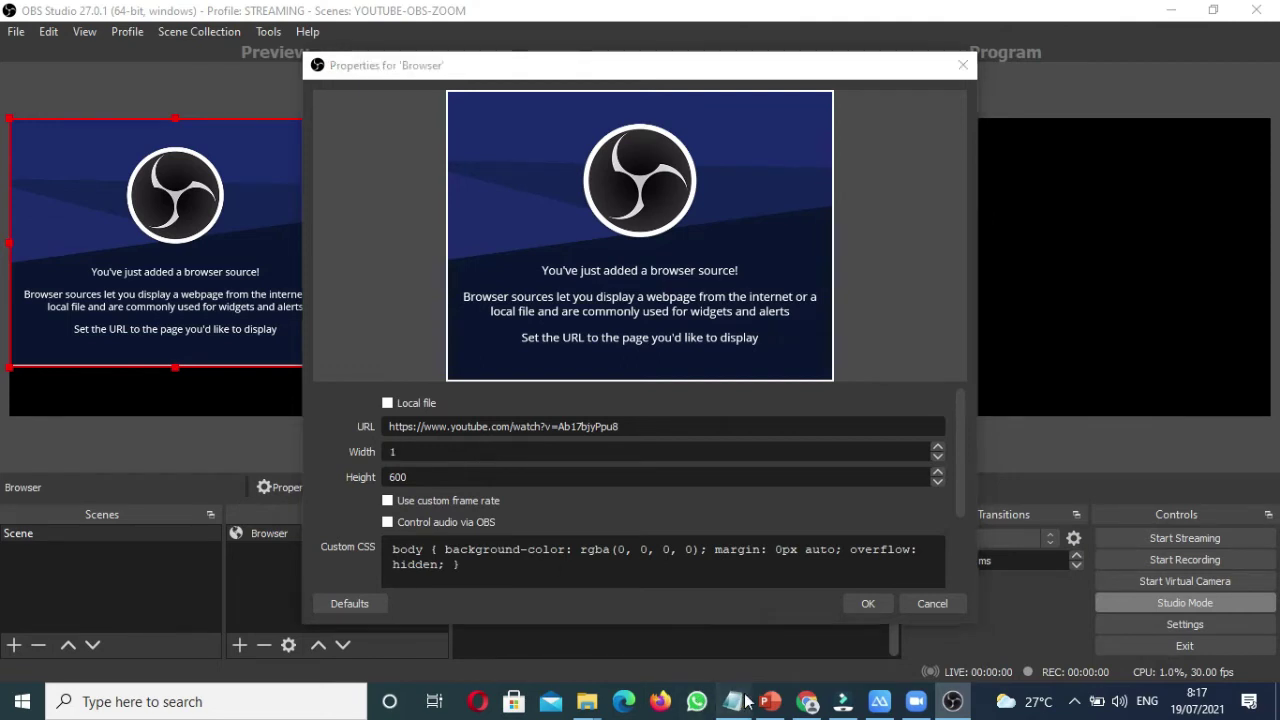
click(745, 700)
click(745, 700)
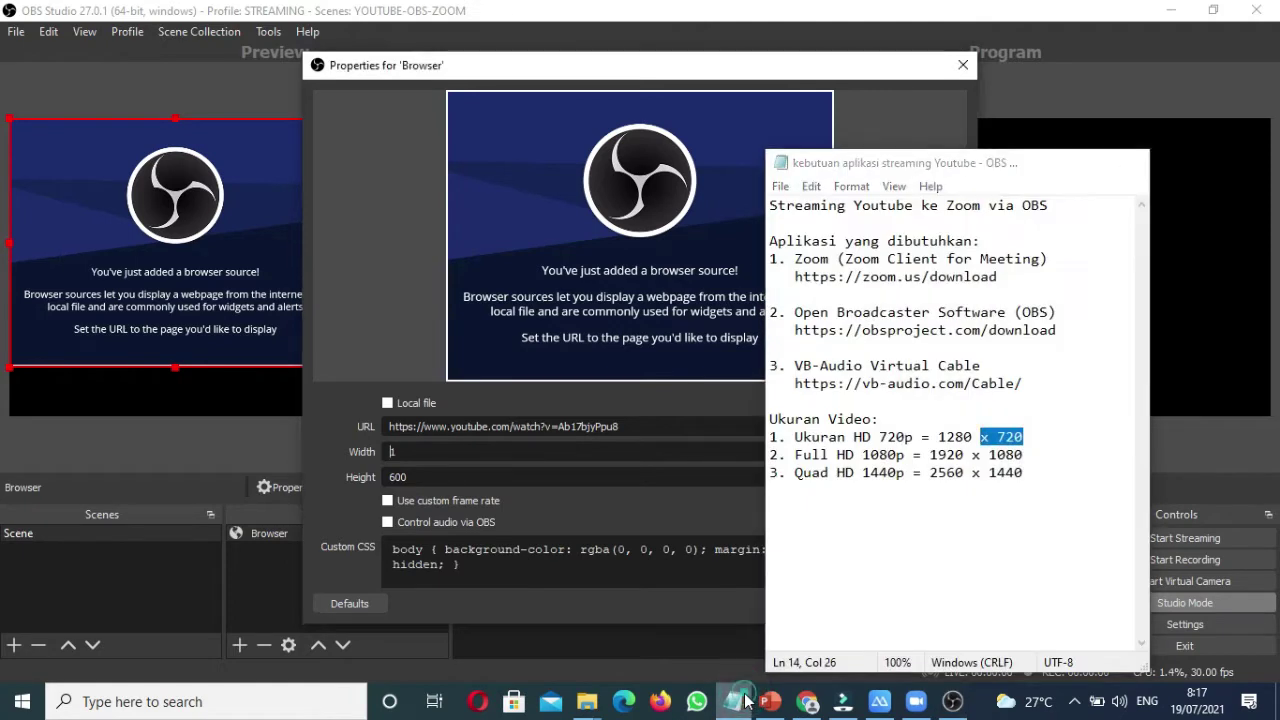
click(745, 700)
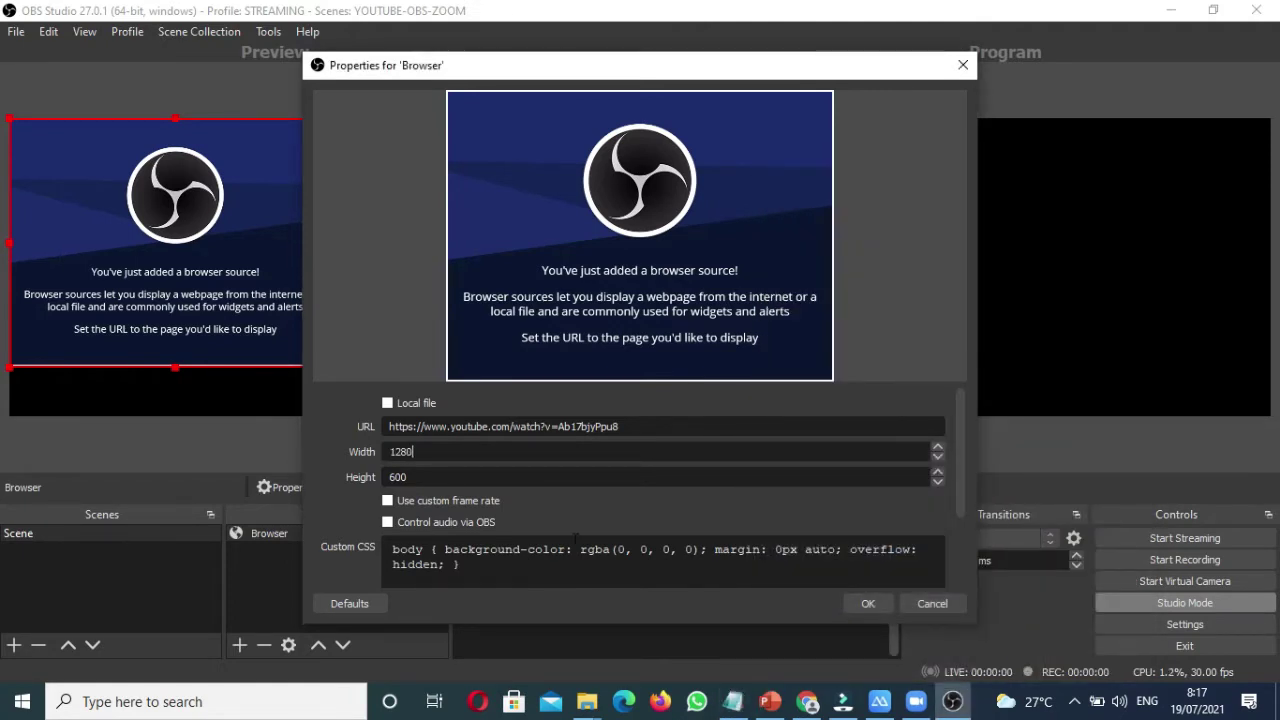
double_click(478, 473)
text(720)
click(873, 603)
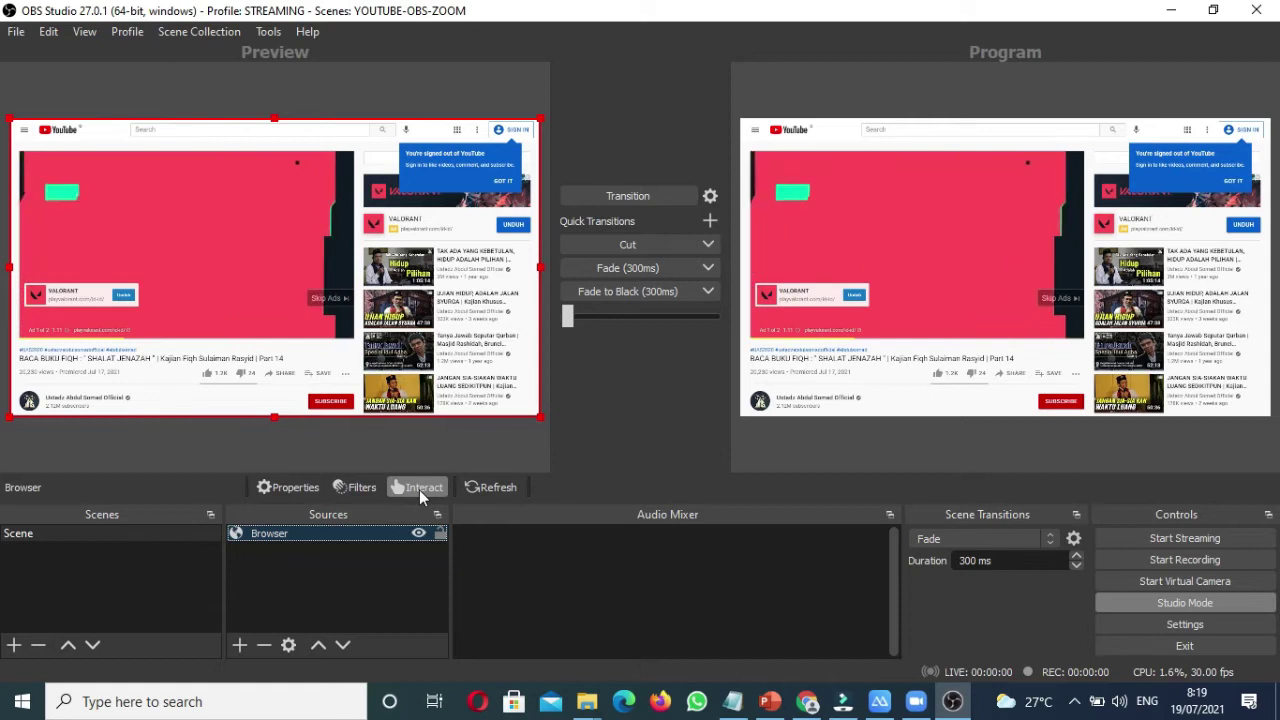
Step: Interact with the Browser source to switch off the YouTube video's autoplay
click(333, 566)
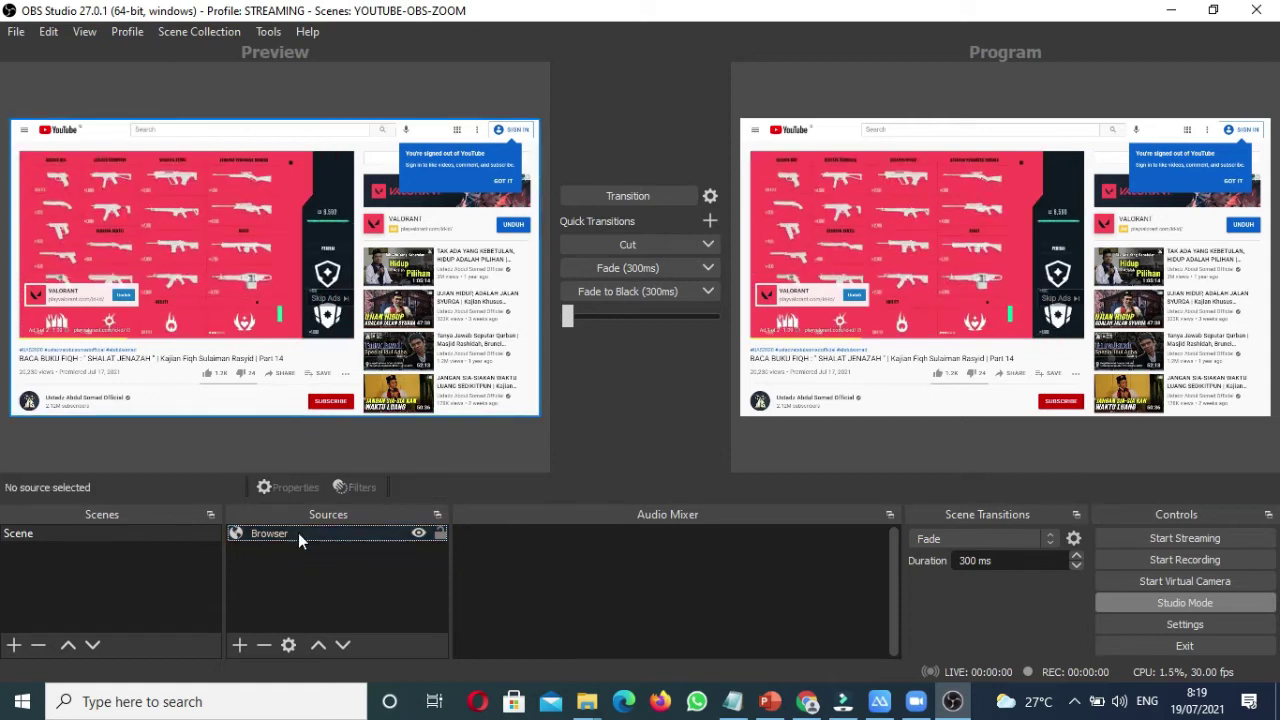
click(298, 533)
click(417, 487)
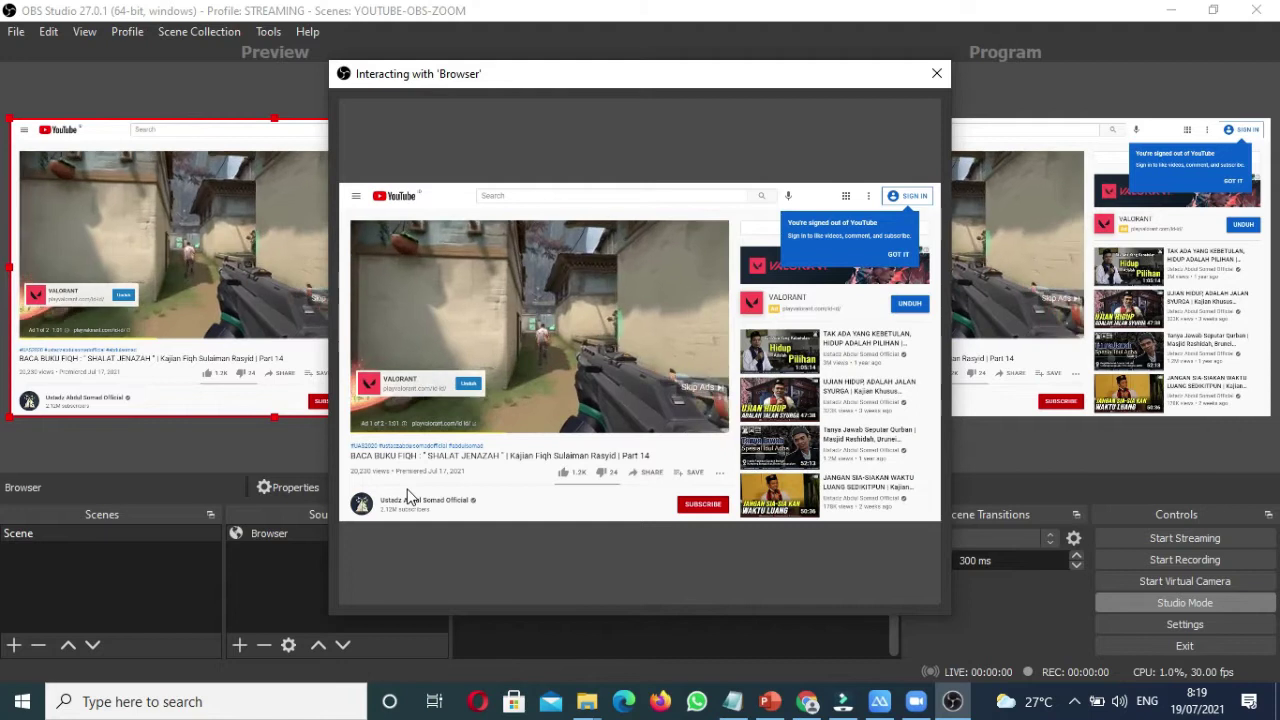
key(f)
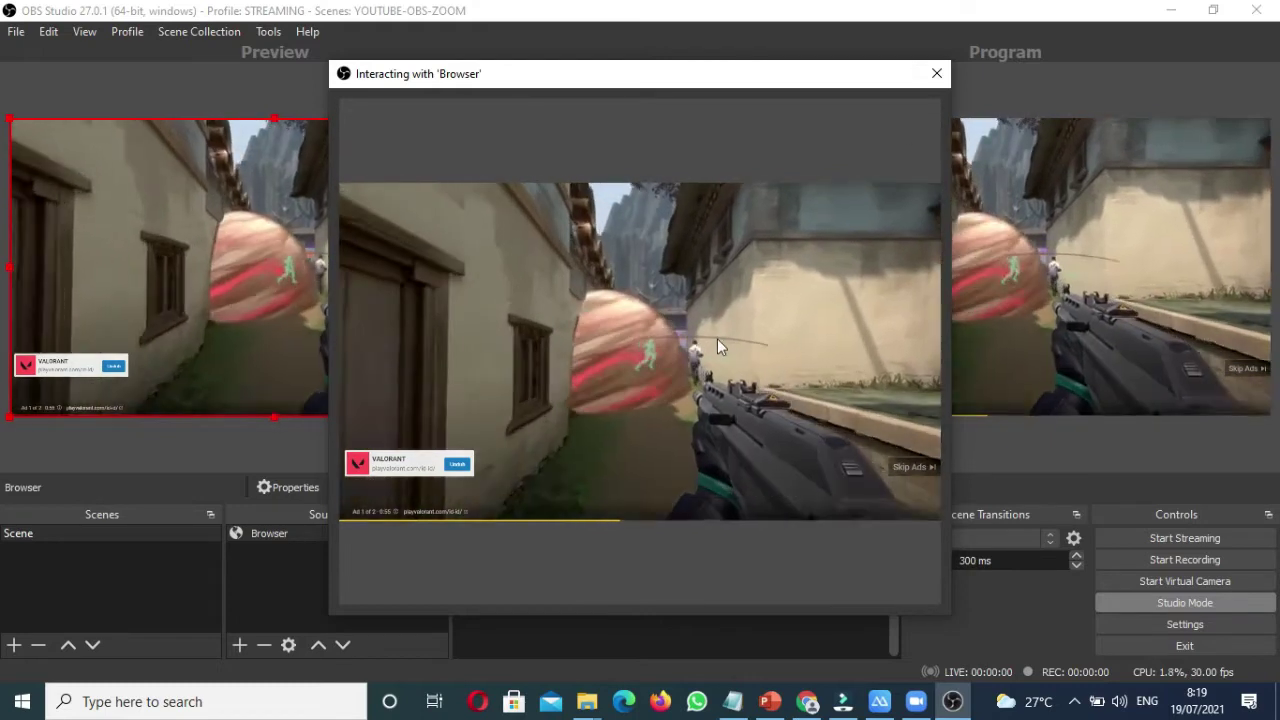
mouse_move(716, 339)
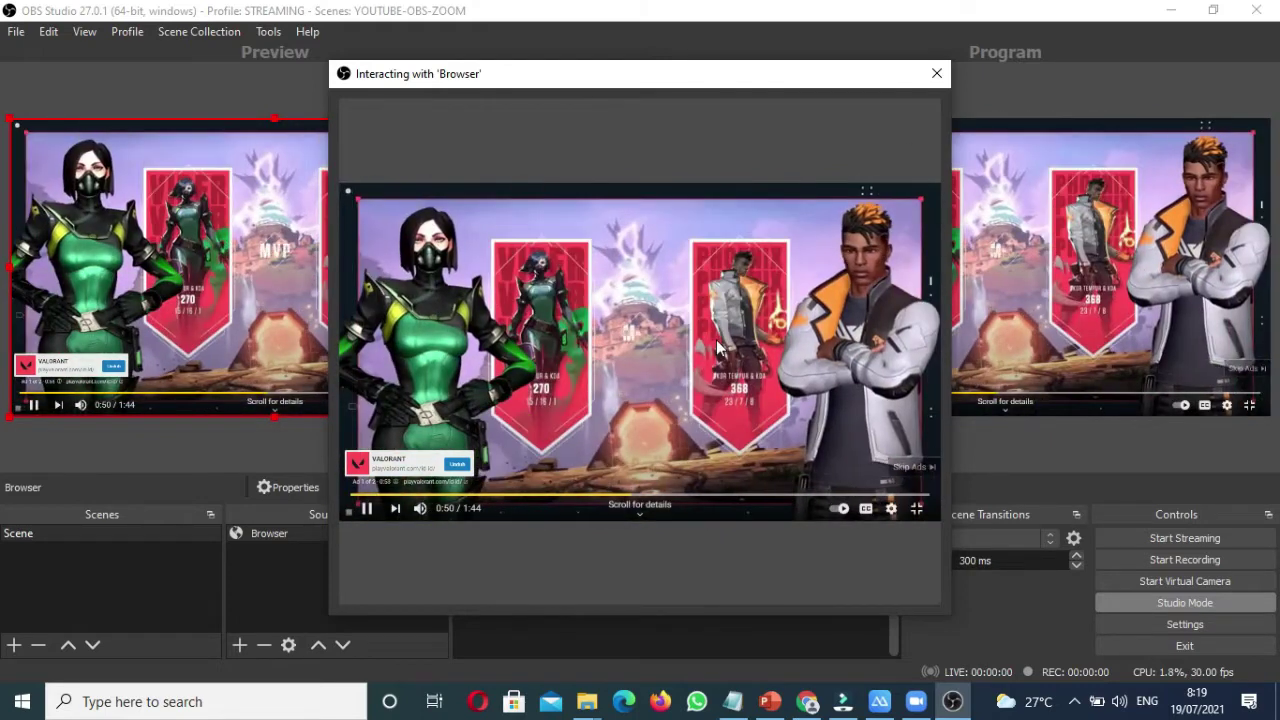
click(836, 510)
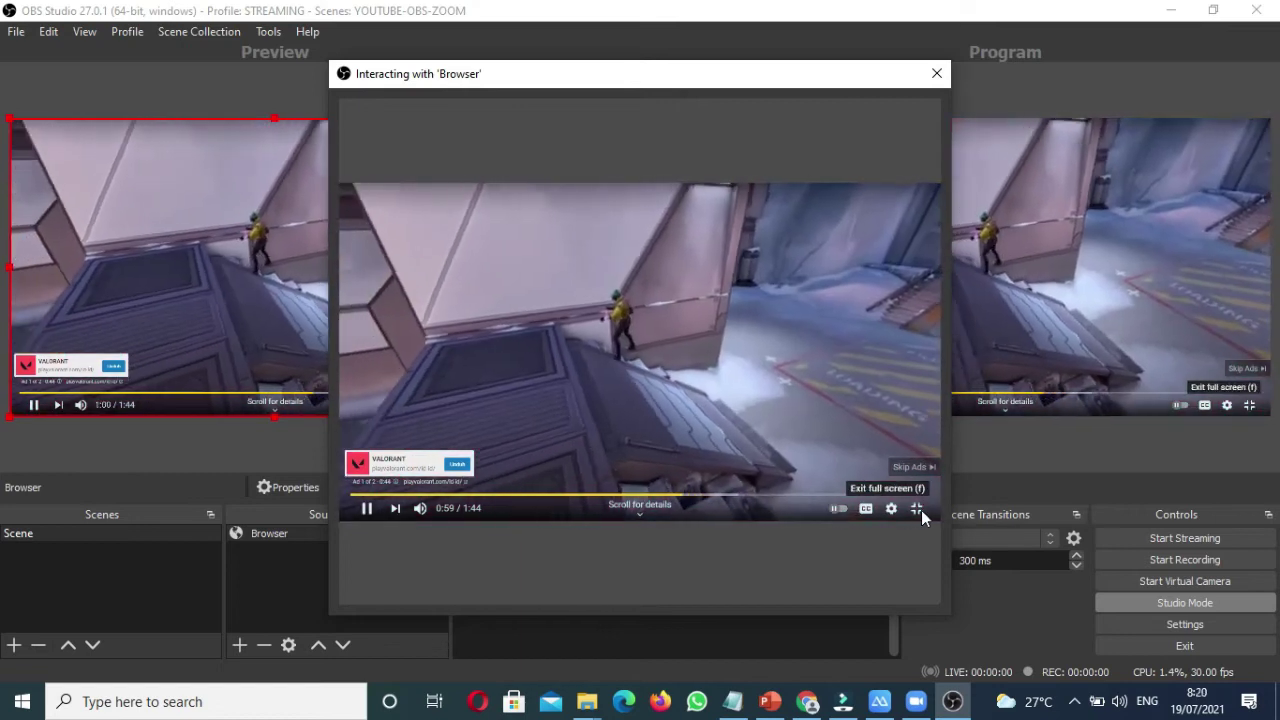
click(919, 510)
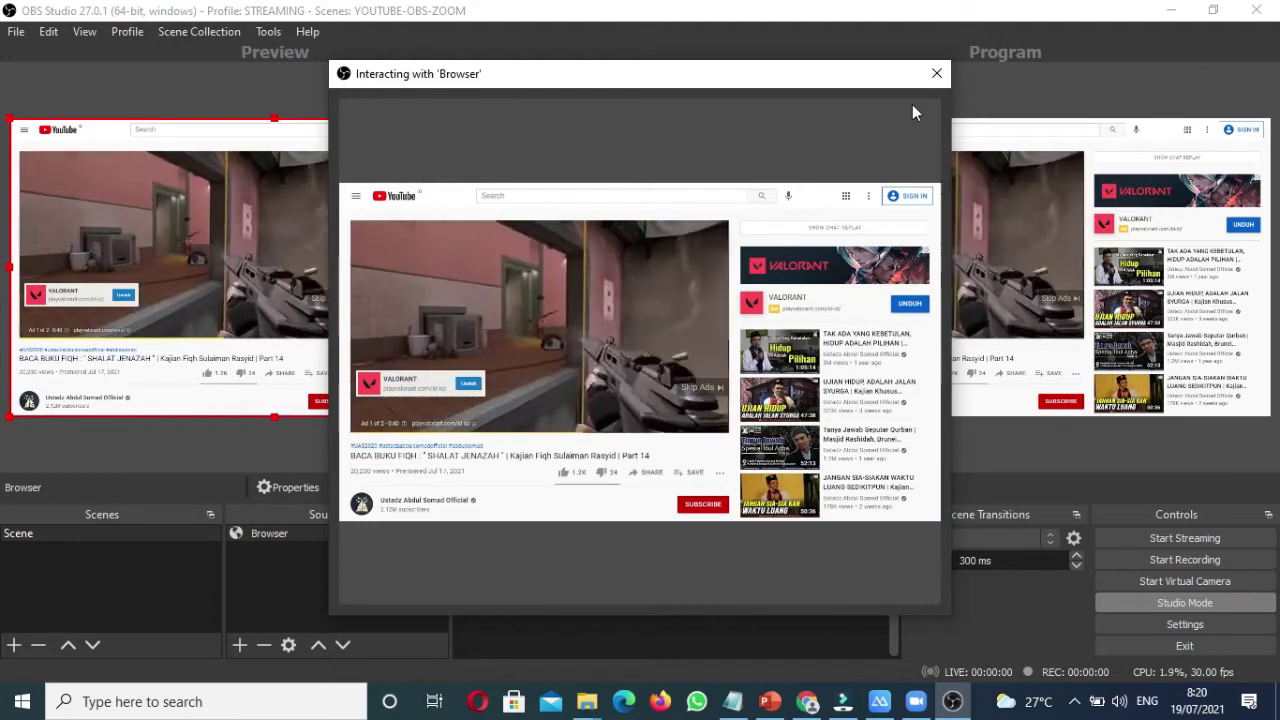
click(936, 73)
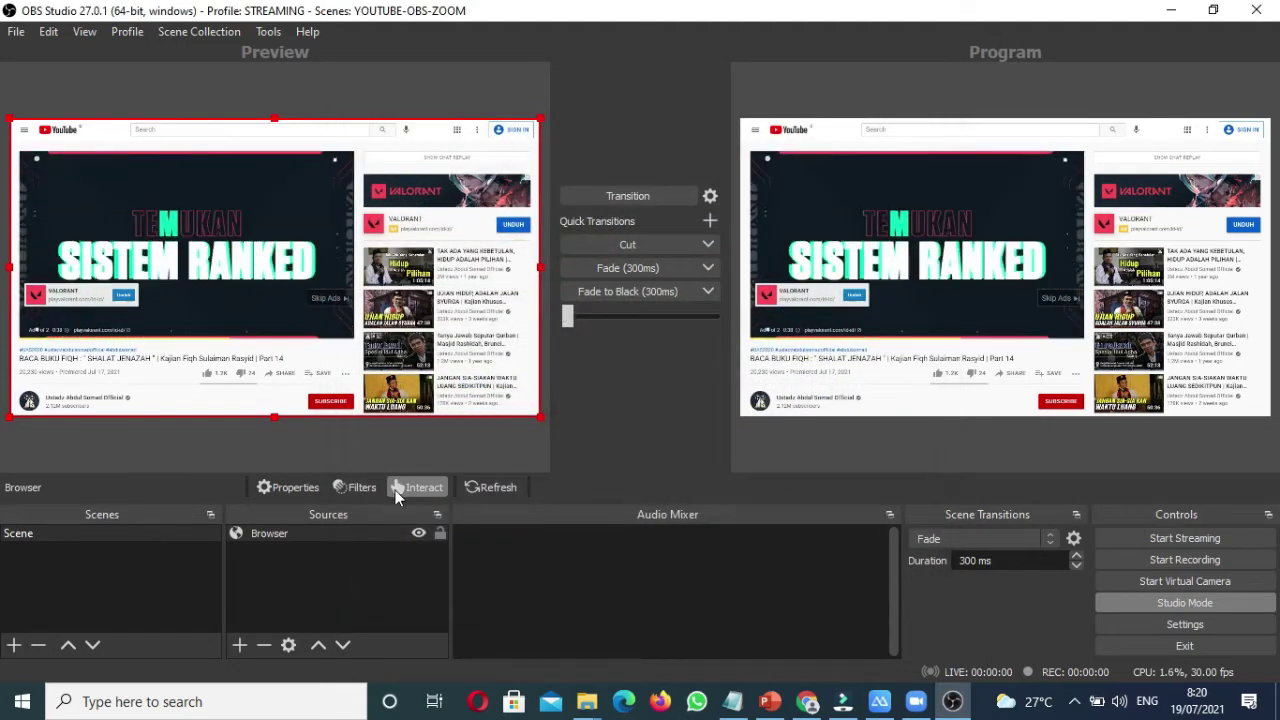
Step: Interact again to make the YouTube player fill the source, then close the window
click(326, 533)
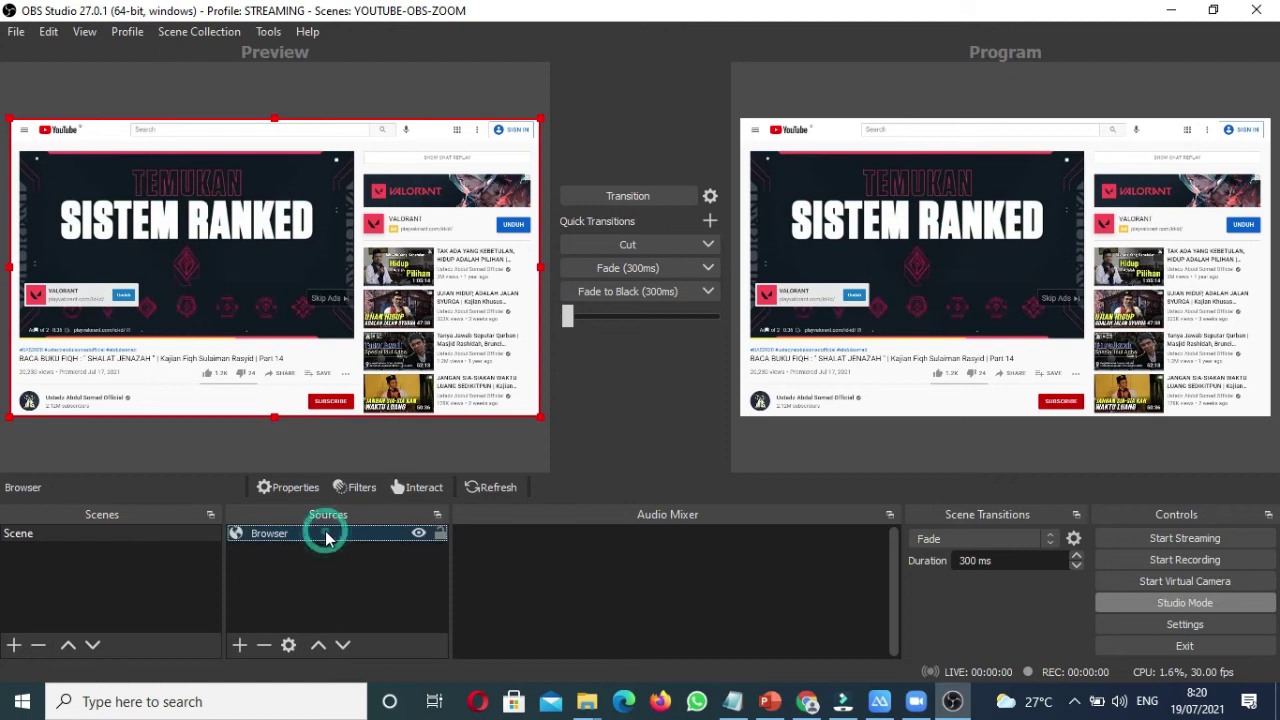
click(417, 488)
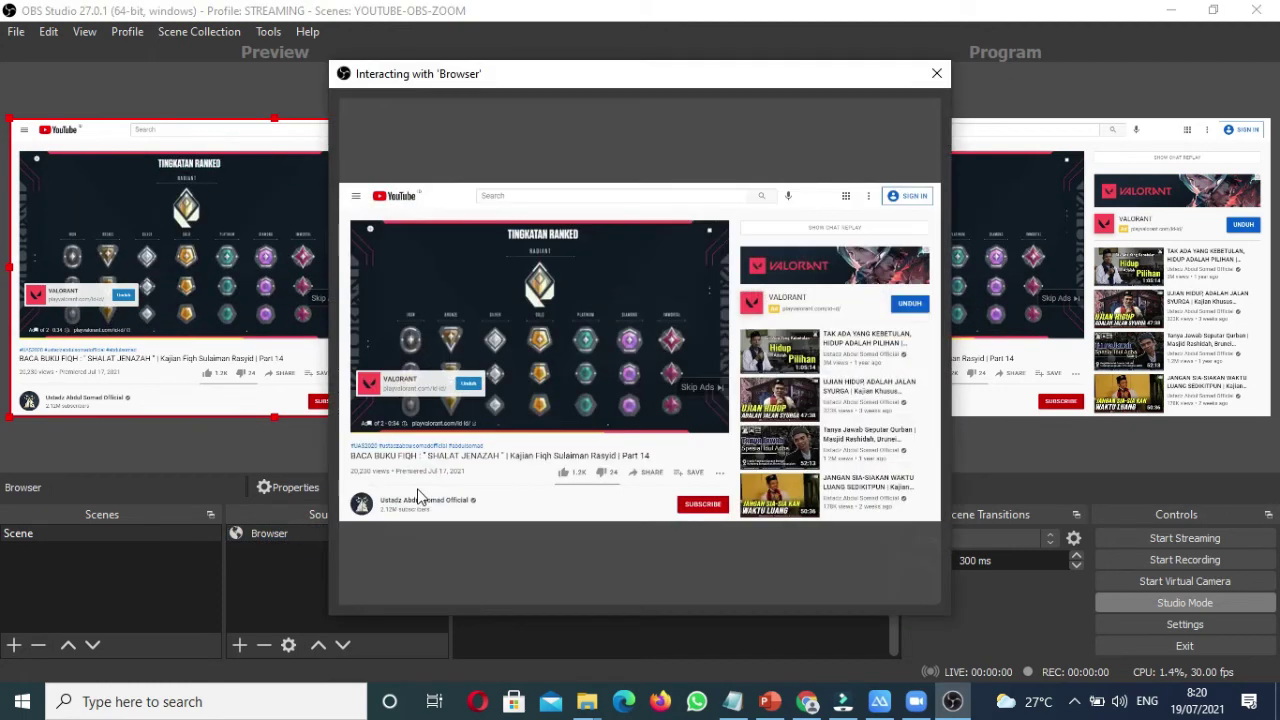
click(714, 424)
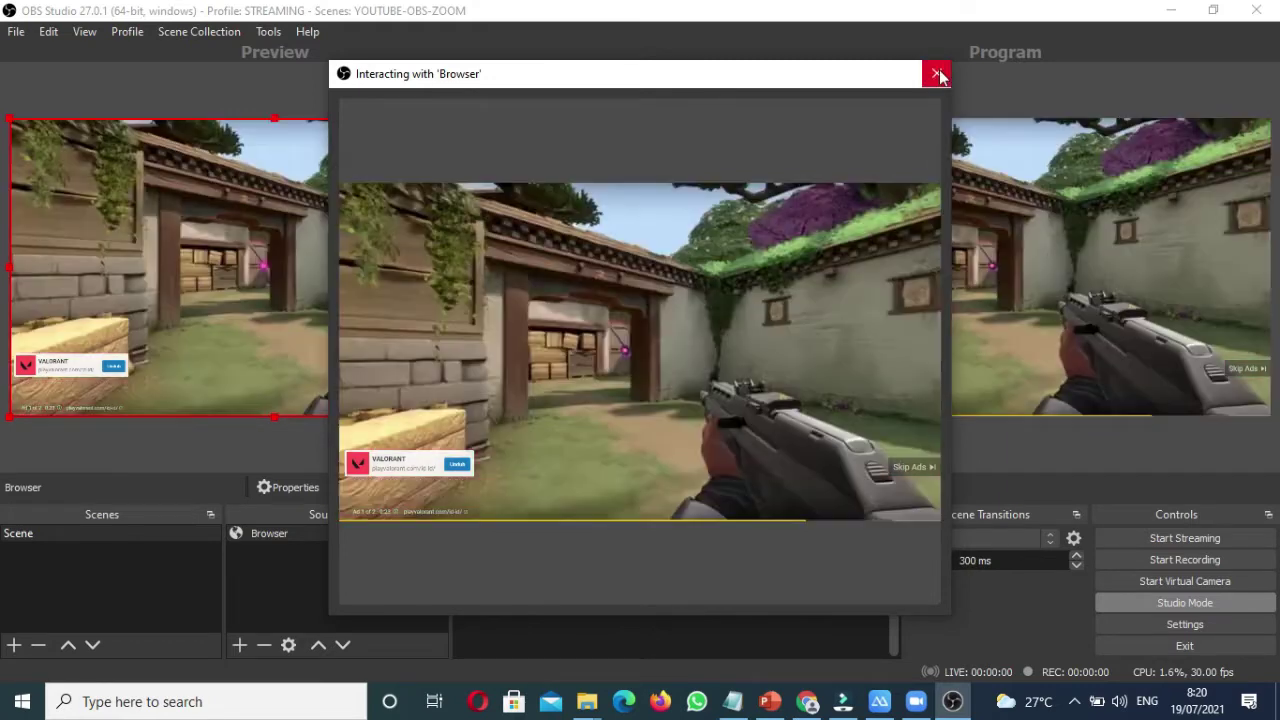
click(937, 75)
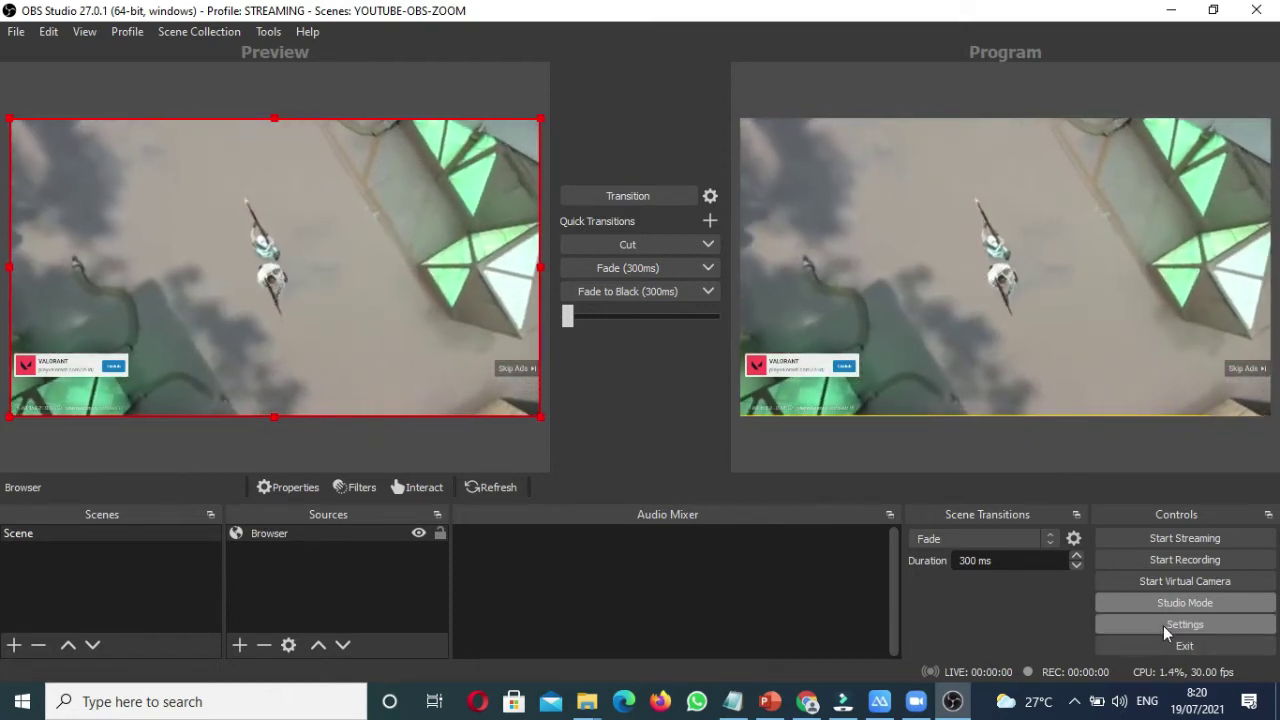
Step: Set Desktop Audio to CABLE Input (VB-Audio Virtual Cable) and monitoring to Speakers (Realtek(R) Audio)
click(1163, 625)
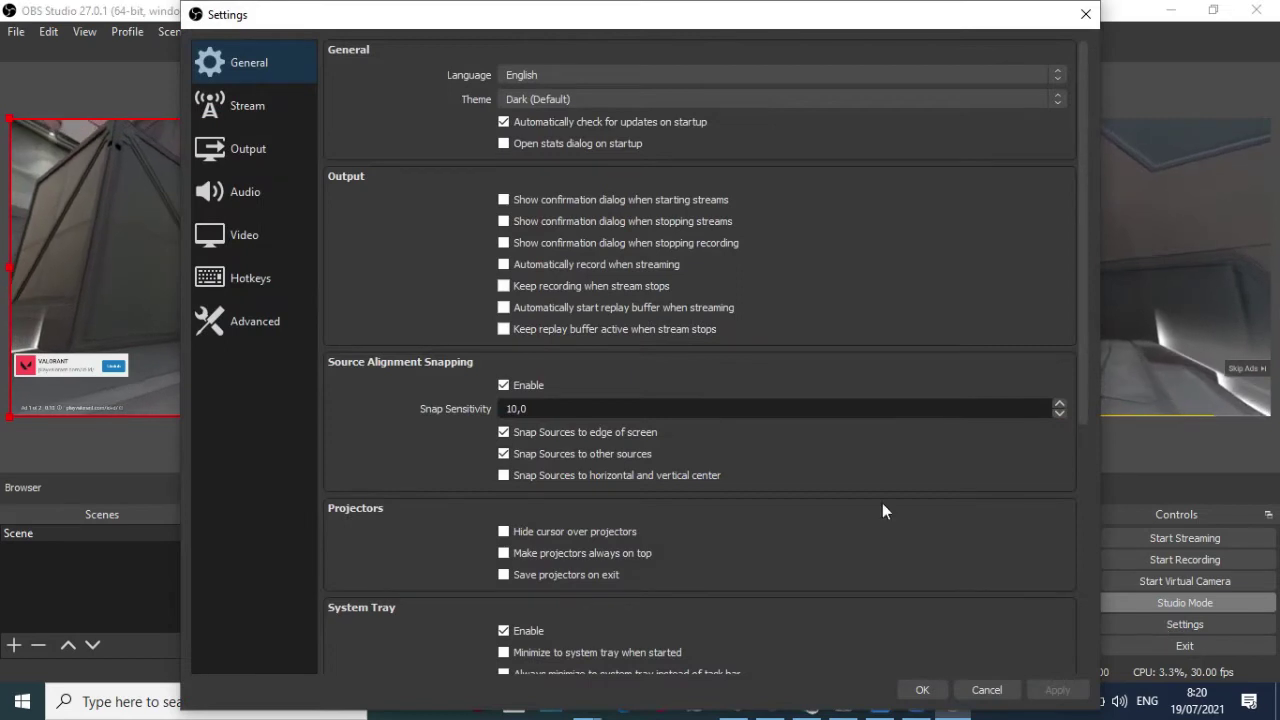
click(252, 198)
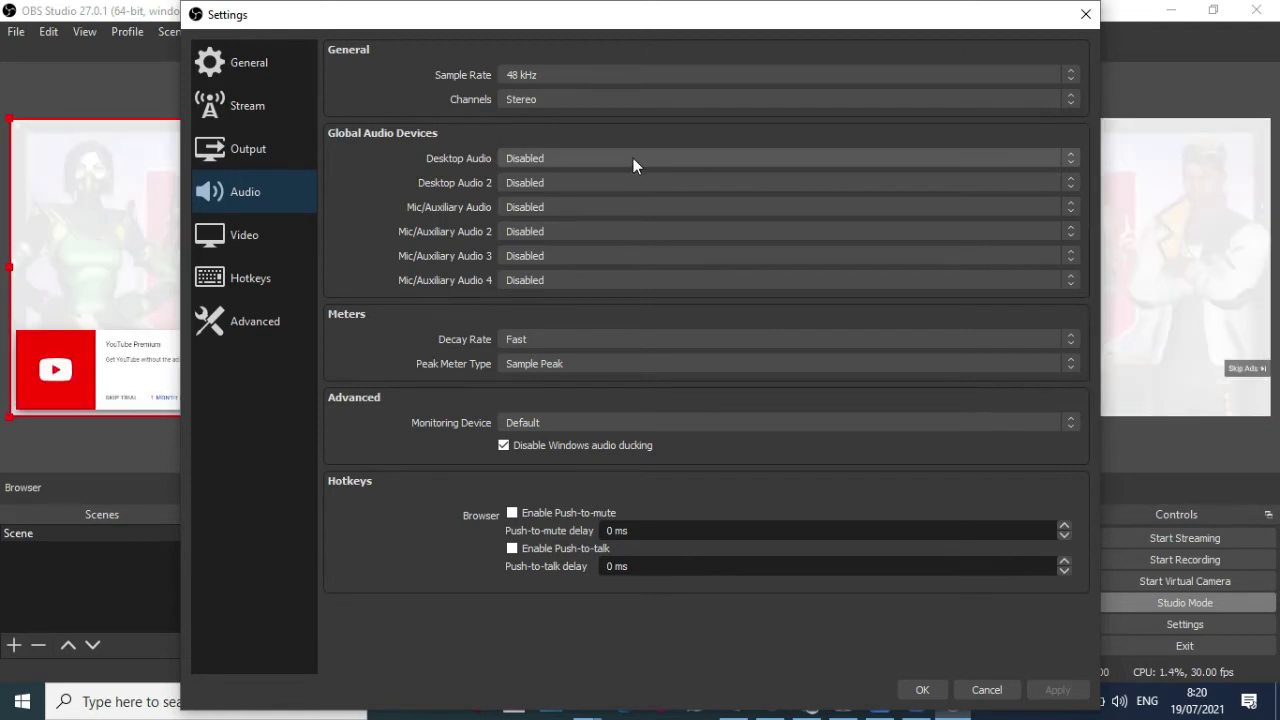
click(633, 158)
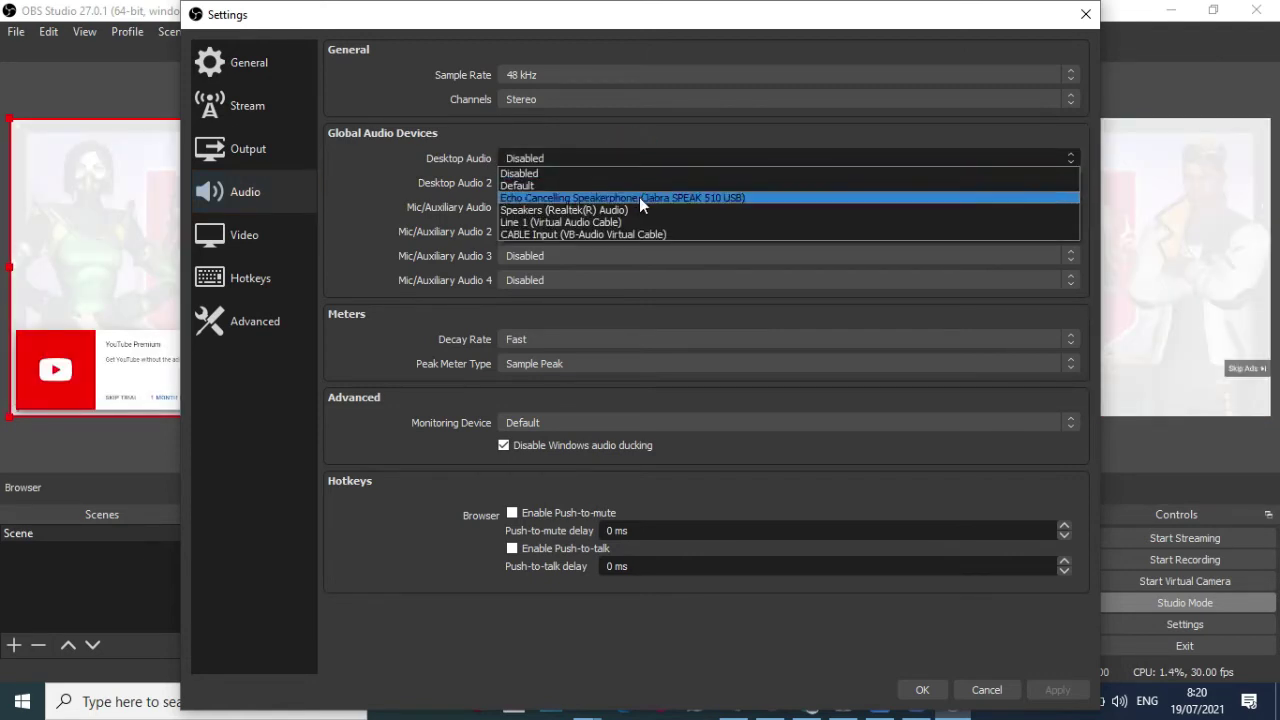
click(681, 235)
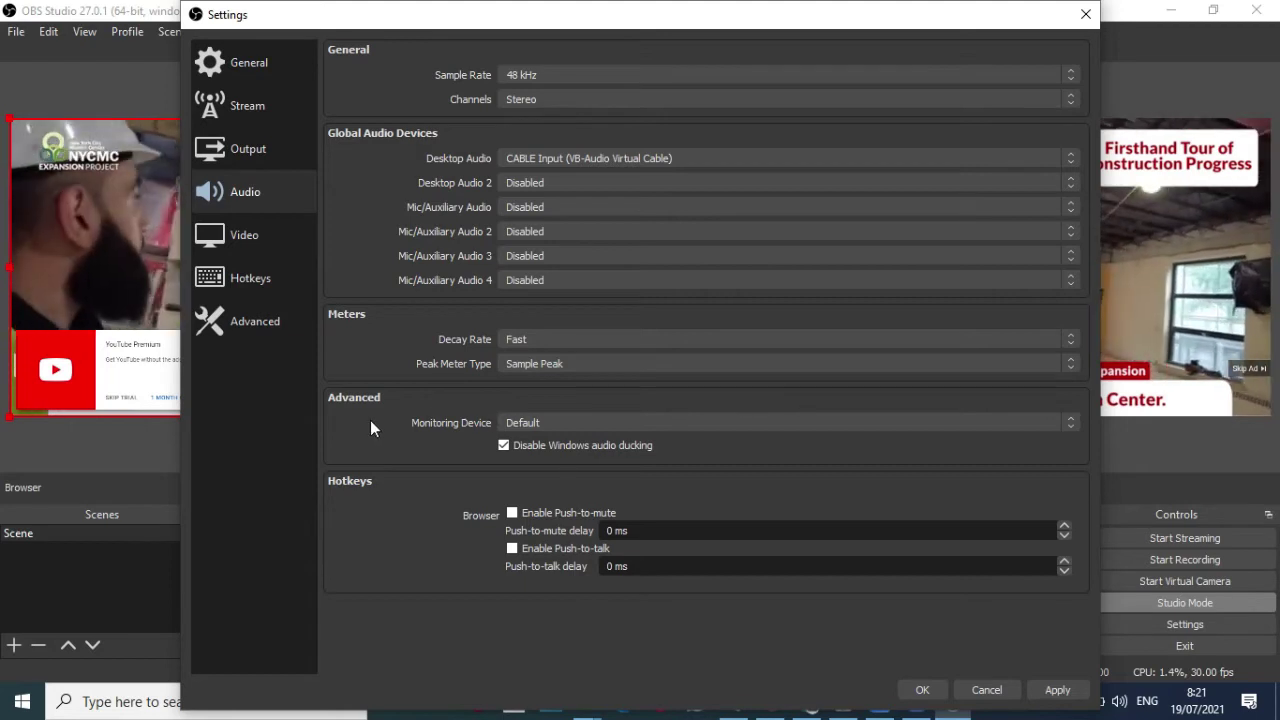
click(591, 423)
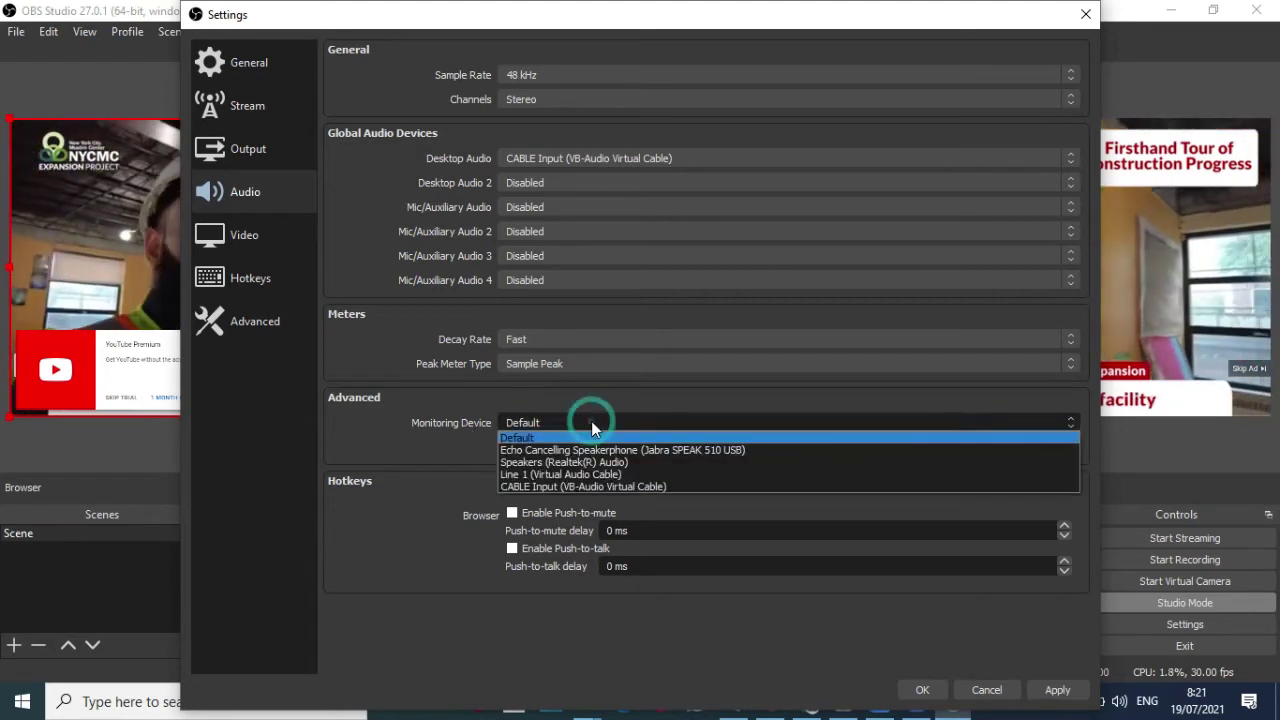
click(680, 463)
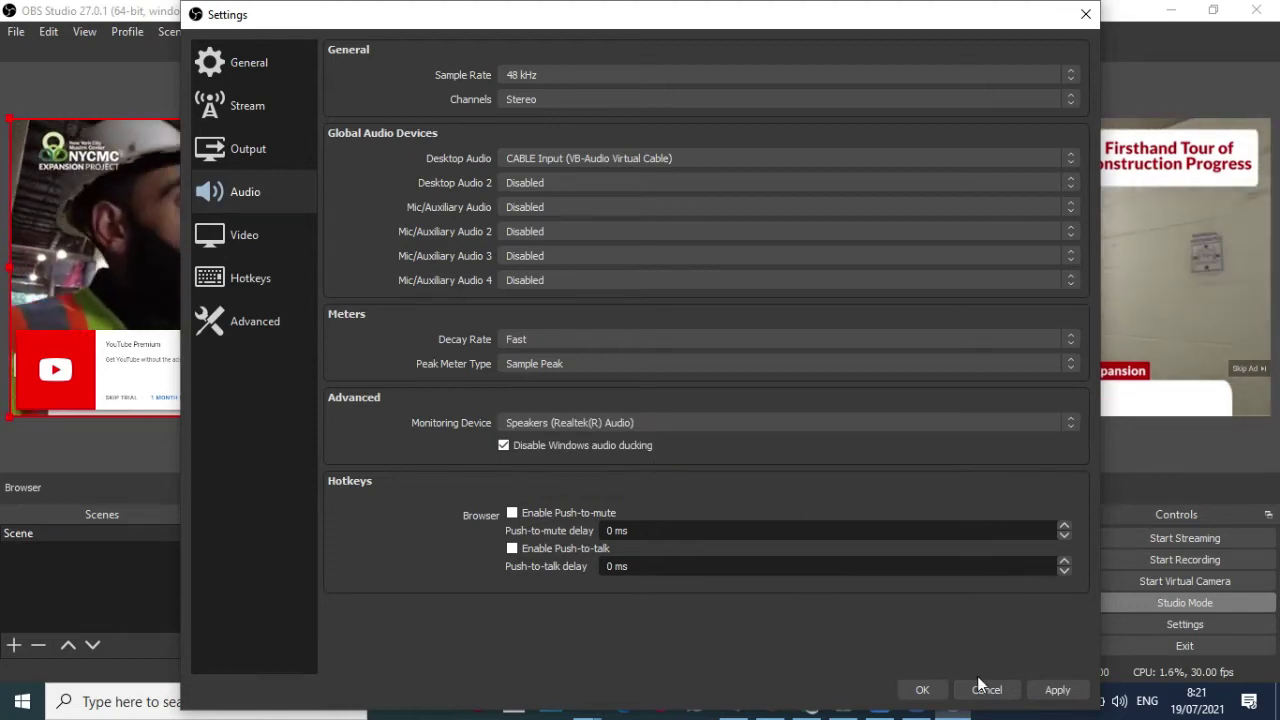
click(1060, 690)
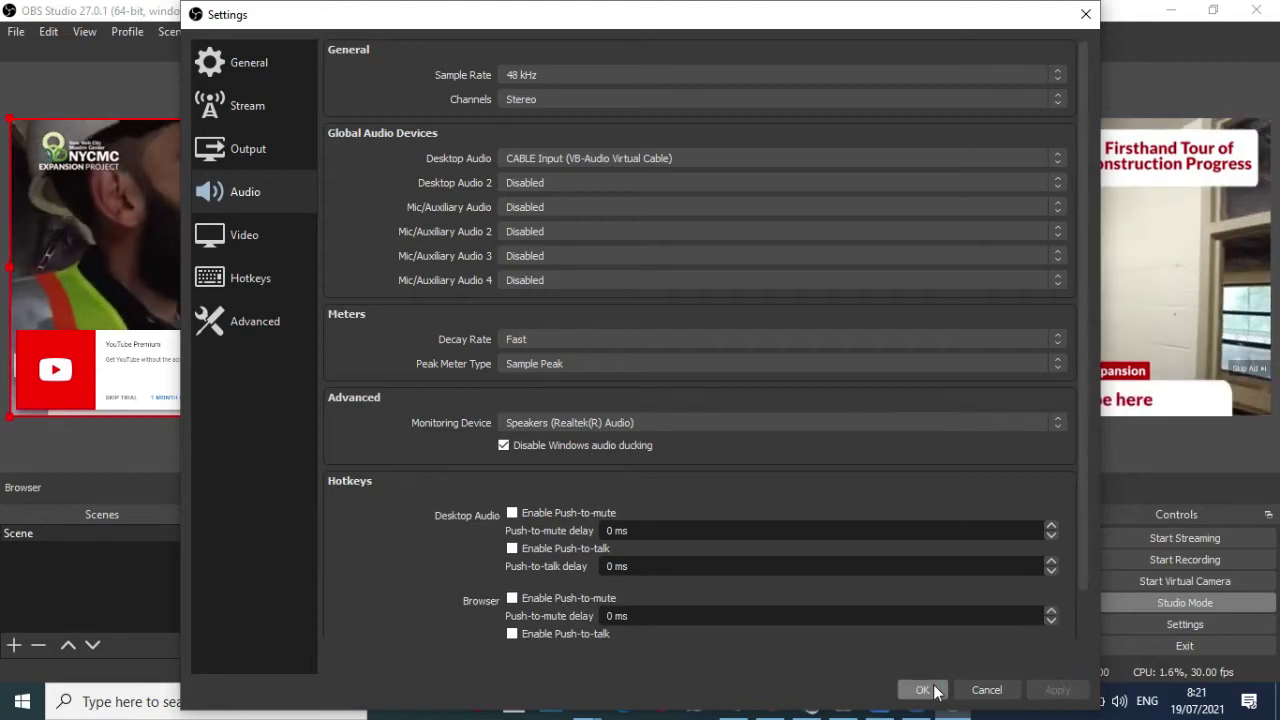
click(921, 690)
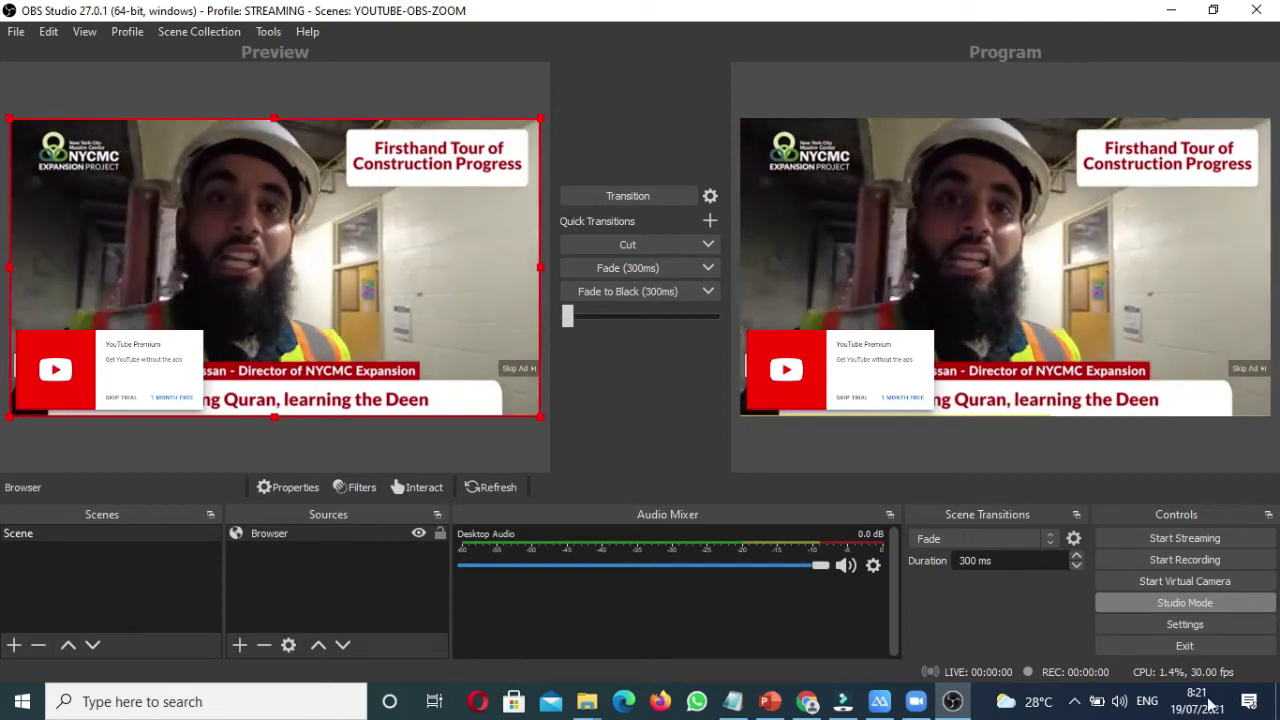
Step: Lower the speakers volume to 37 and briefly check Desktop Audio's advanced properties
click(1119, 702)
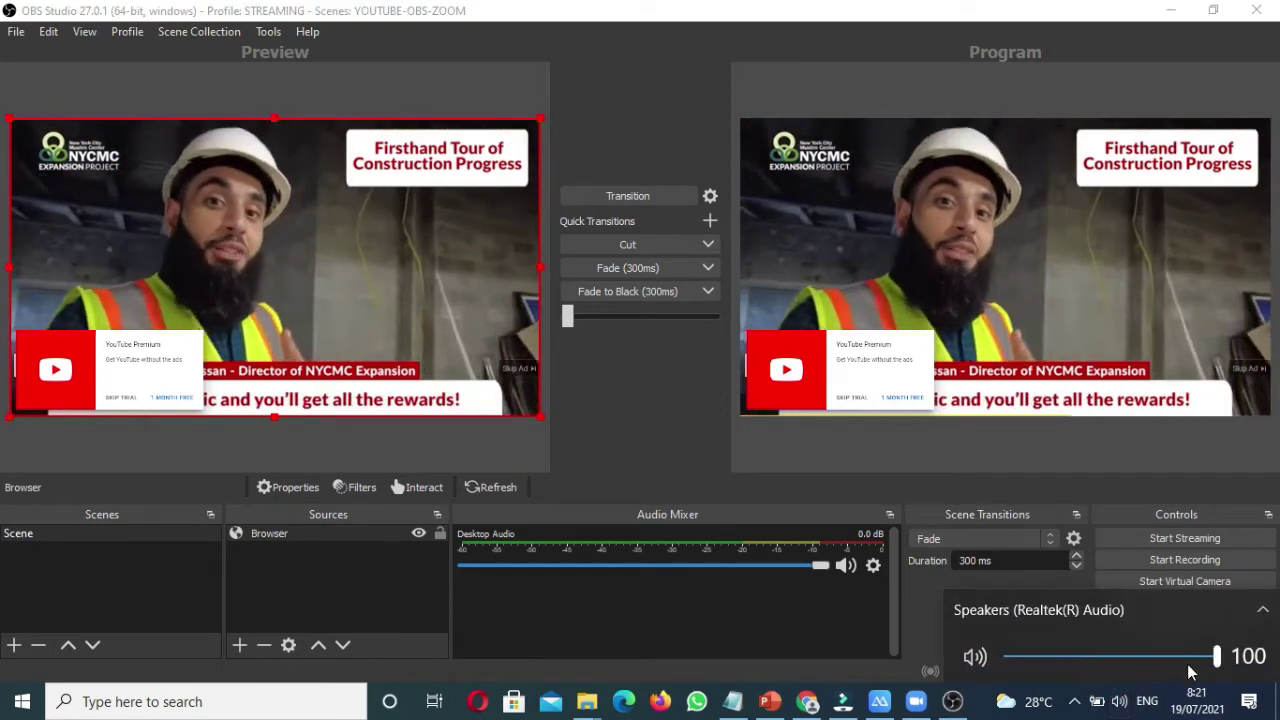
drag(1199, 658, 1084, 677)
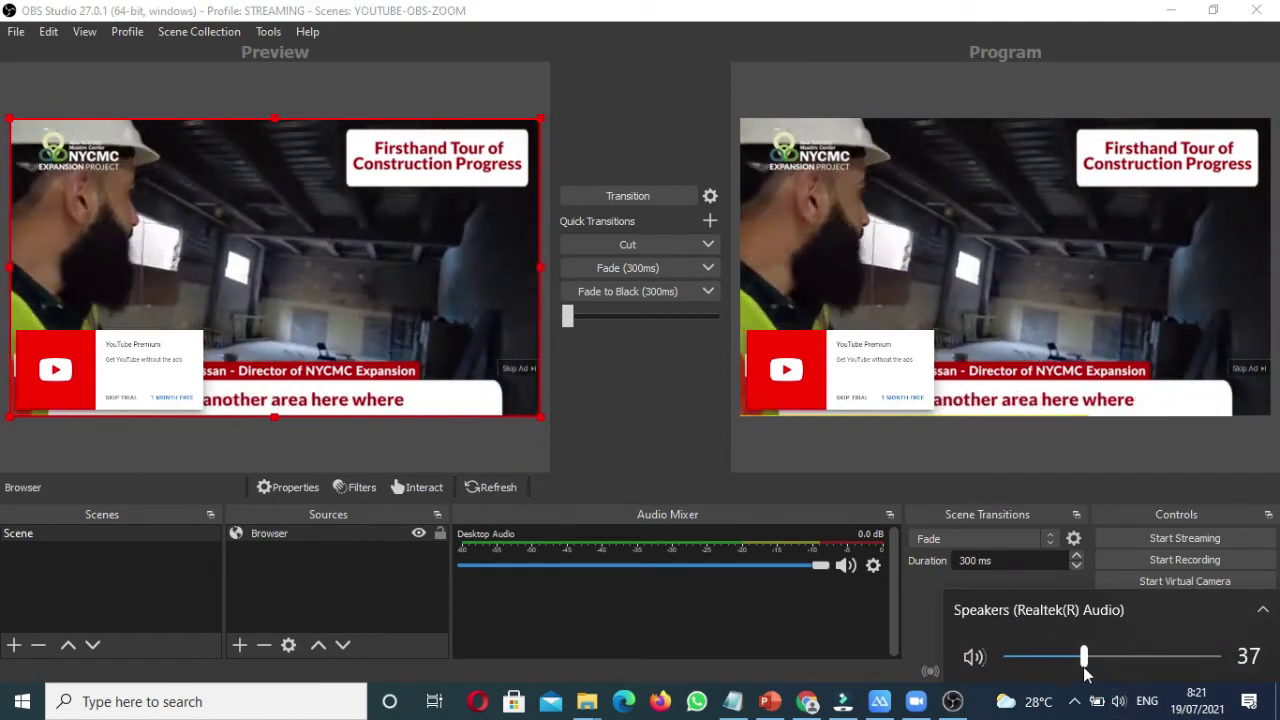
click(985, 708)
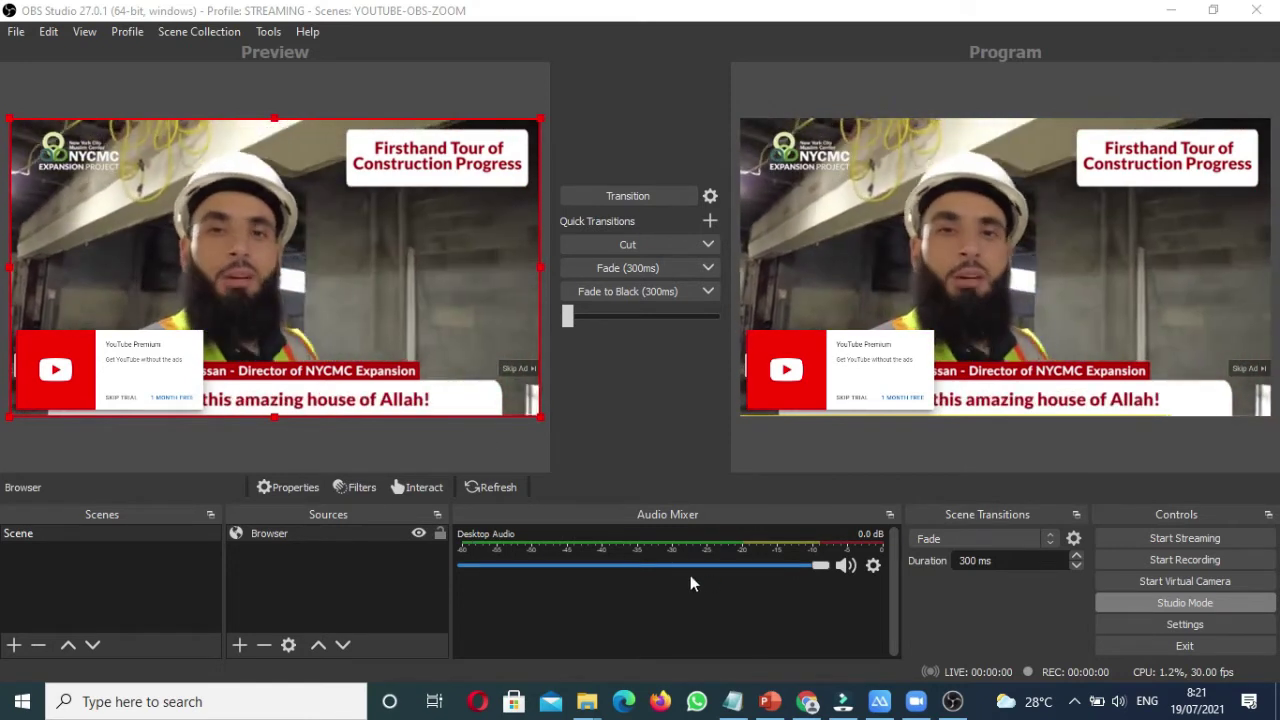
click(876, 566)
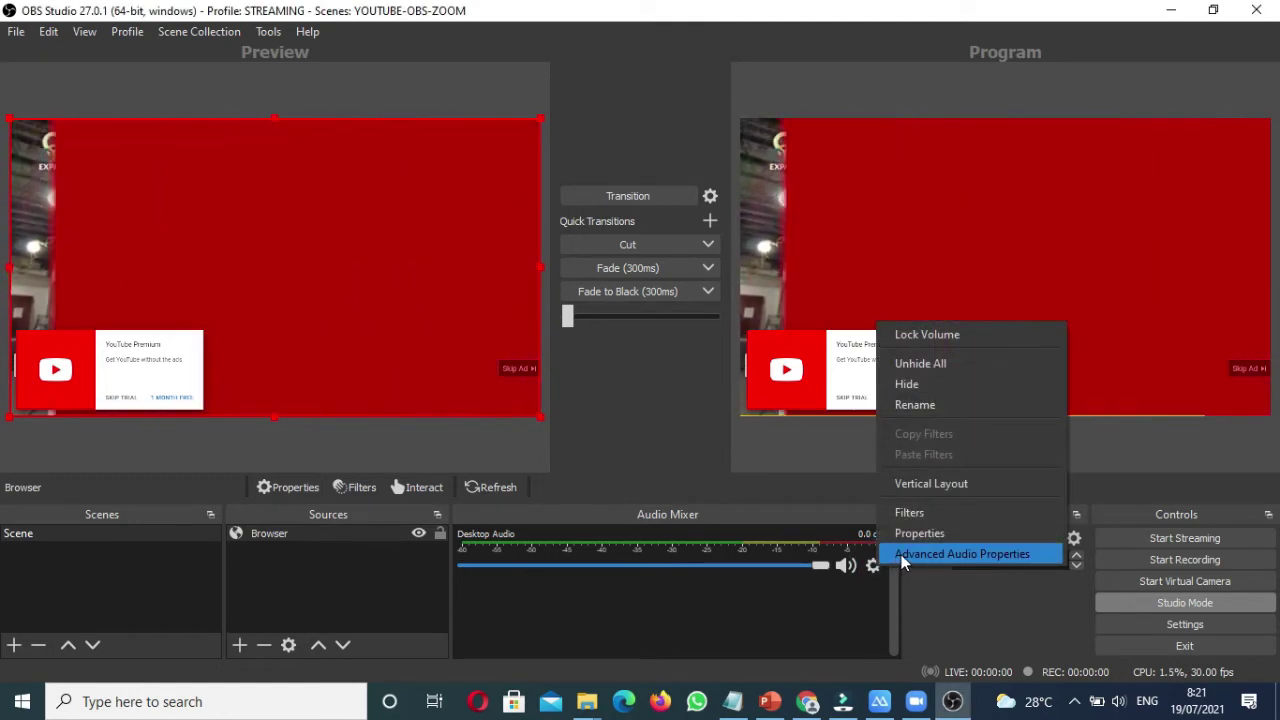
click(960, 554)
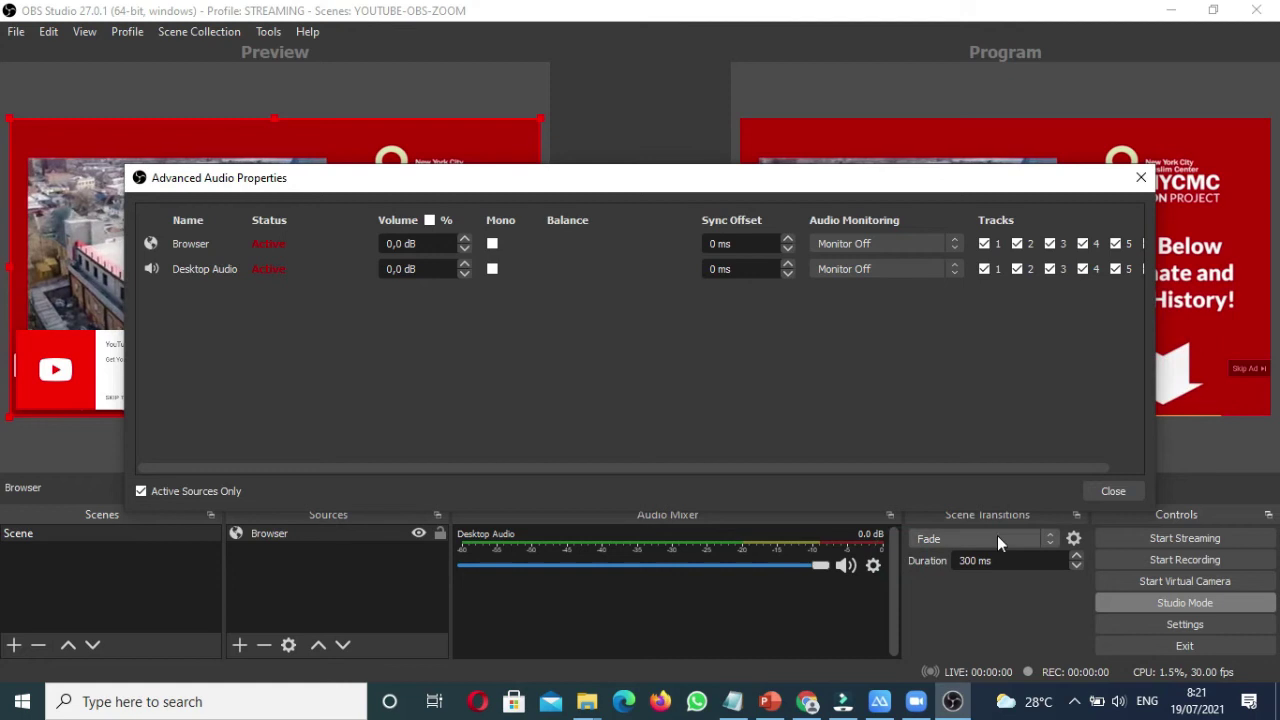
click(1115, 492)
Step: Switch the Windows playback device to CABLE Input (VB-Audio Virtual Cable)
click(1118, 700)
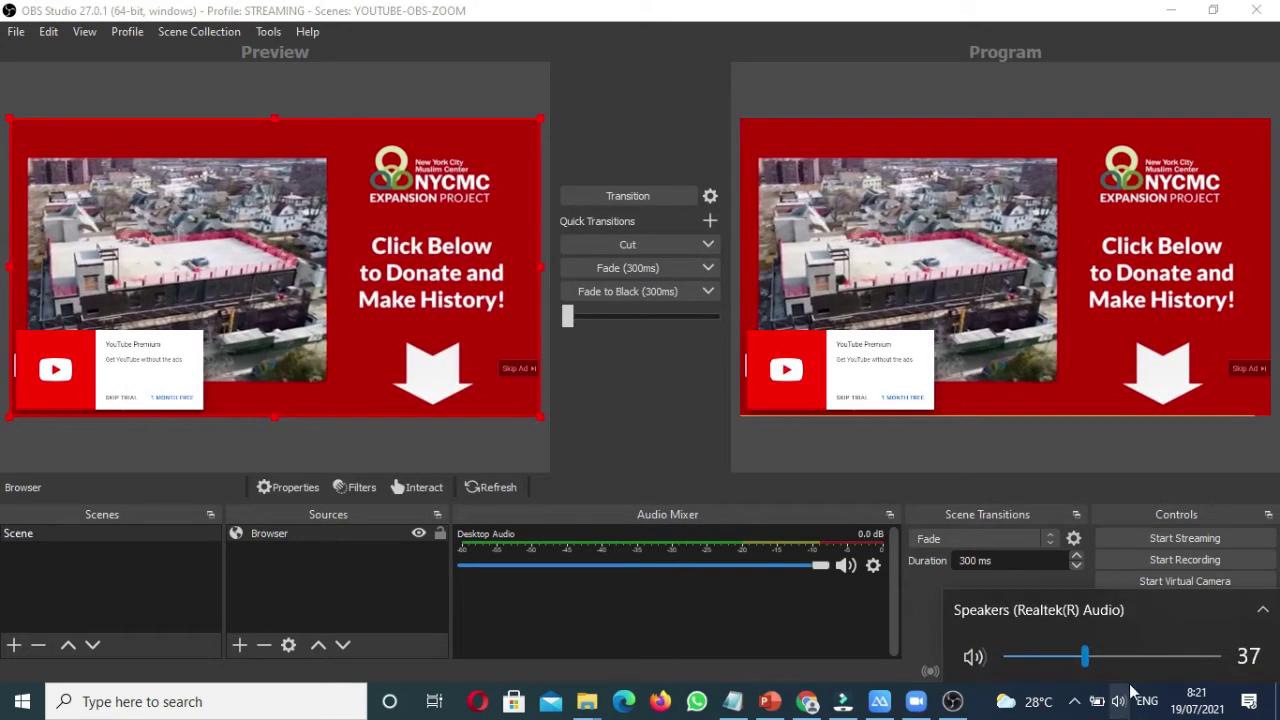
click(1152, 611)
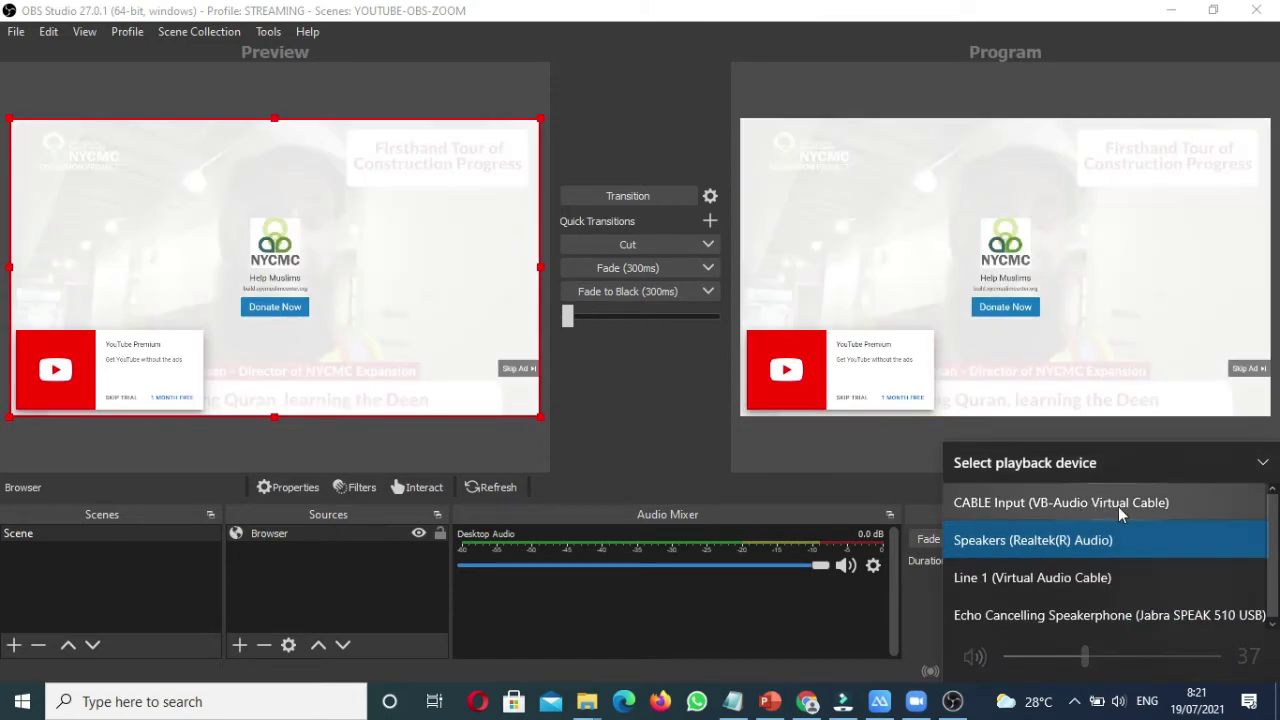
click(1118, 506)
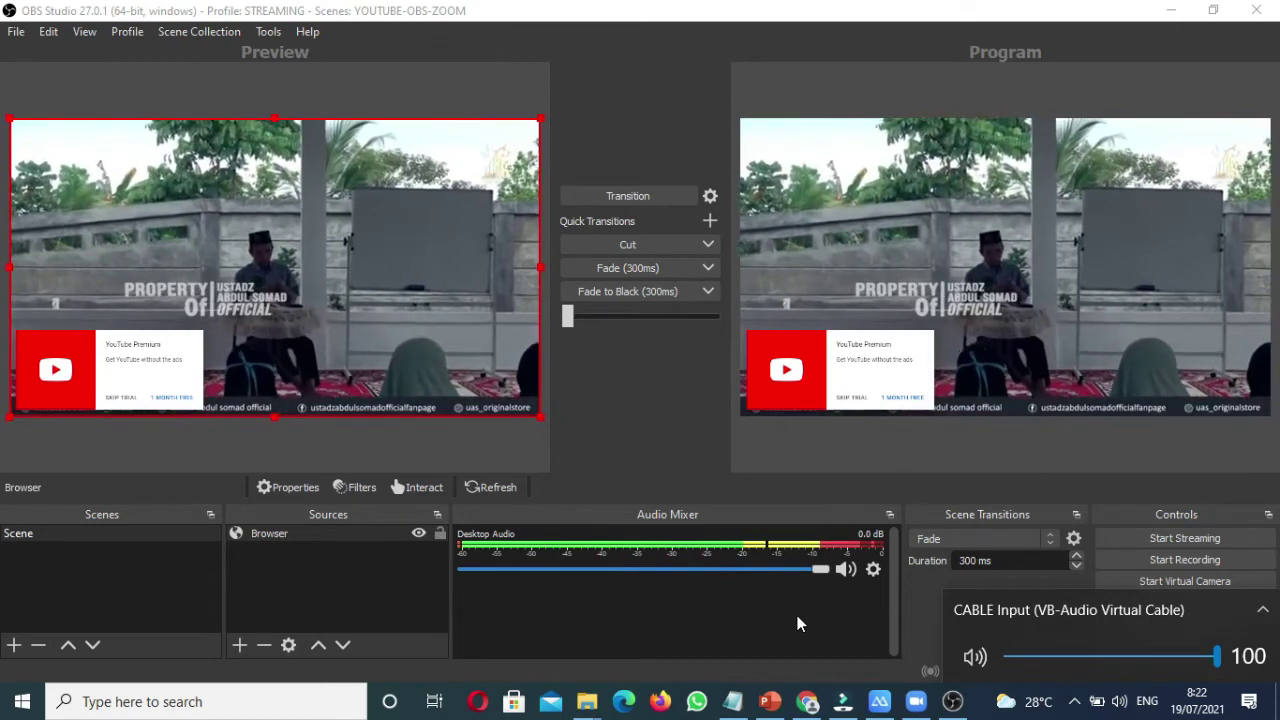
Step: Choose Monitor and Output for Desktop Audio in its Advanced Audio Properties
click(875, 572)
click(875, 572)
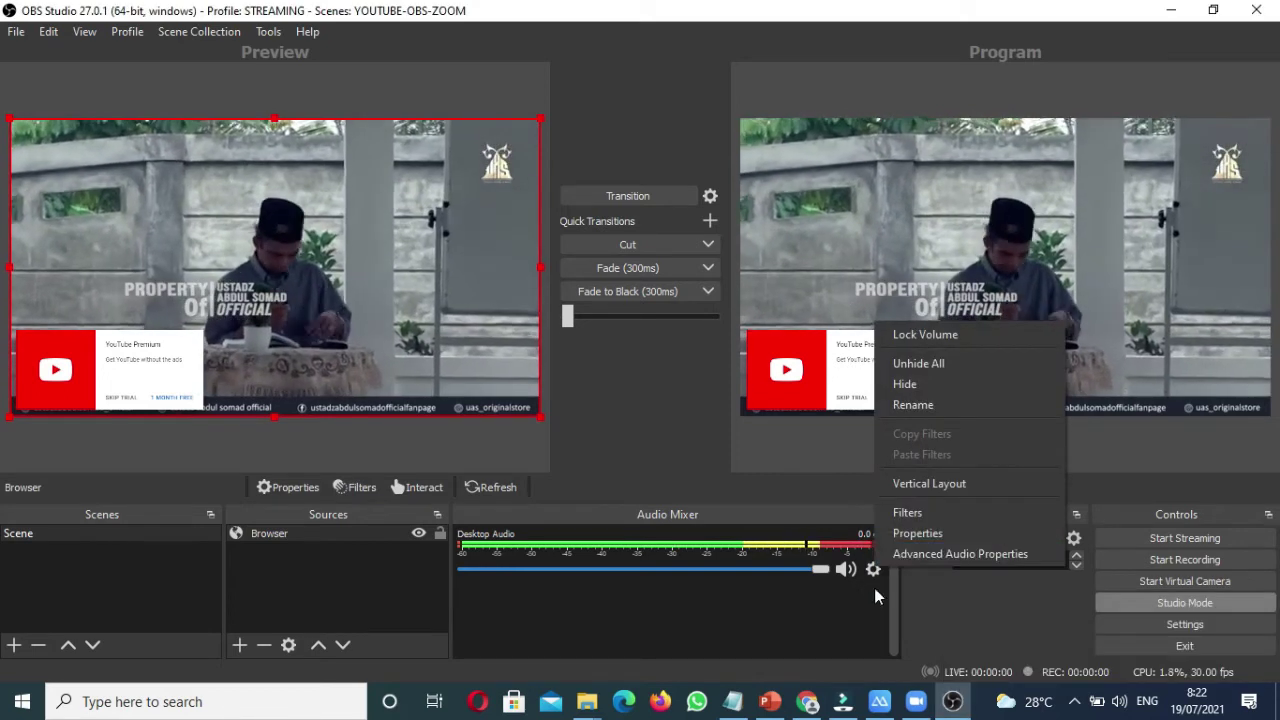
click(871, 593)
click(874, 569)
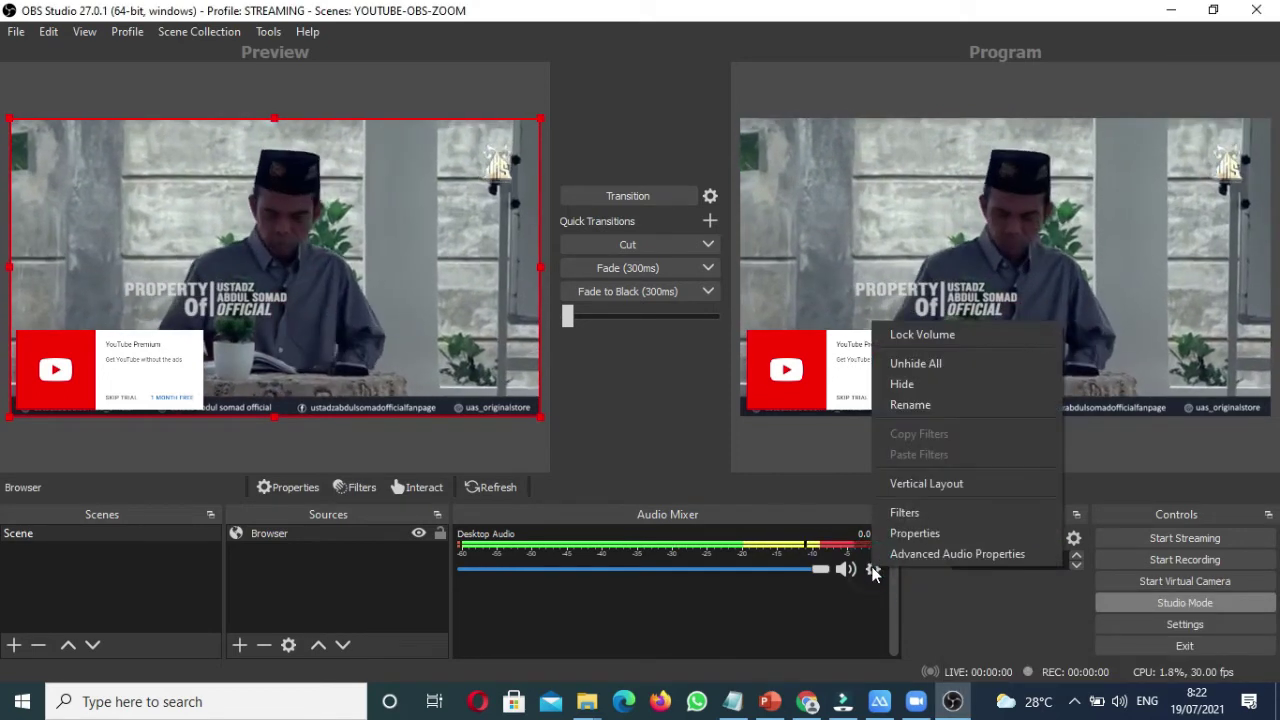
click(940, 552)
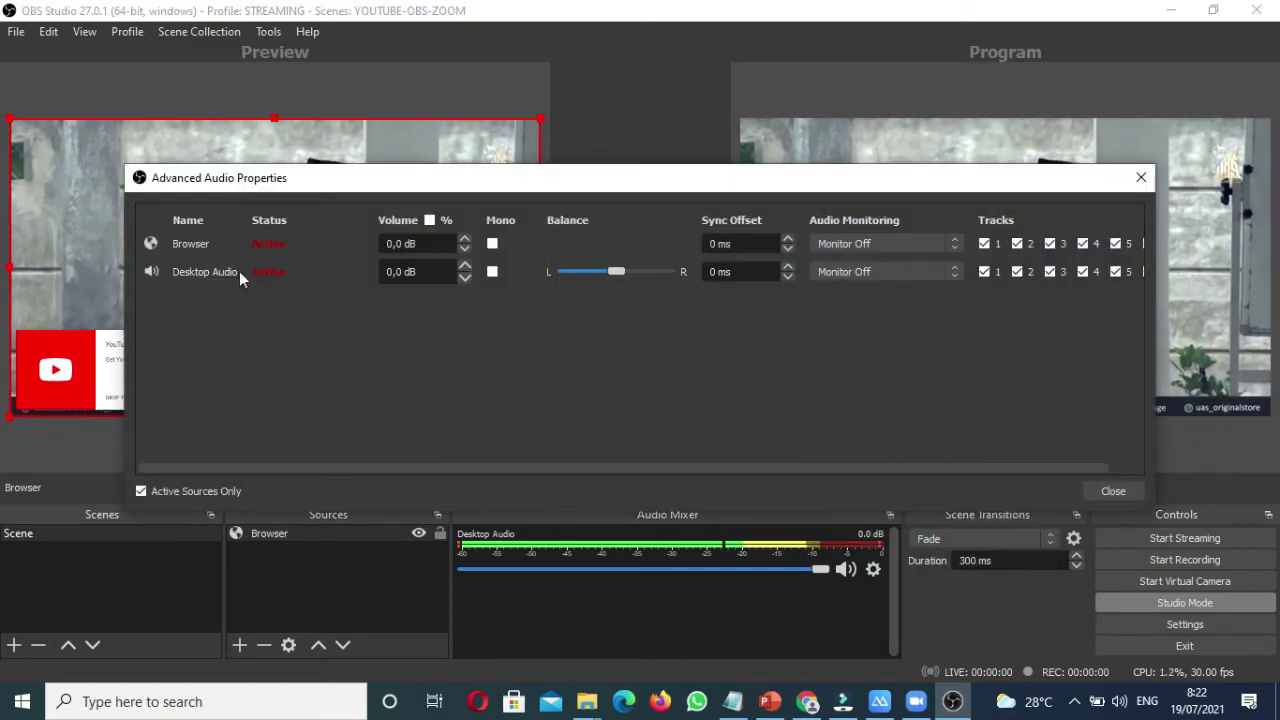
click(889, 275)
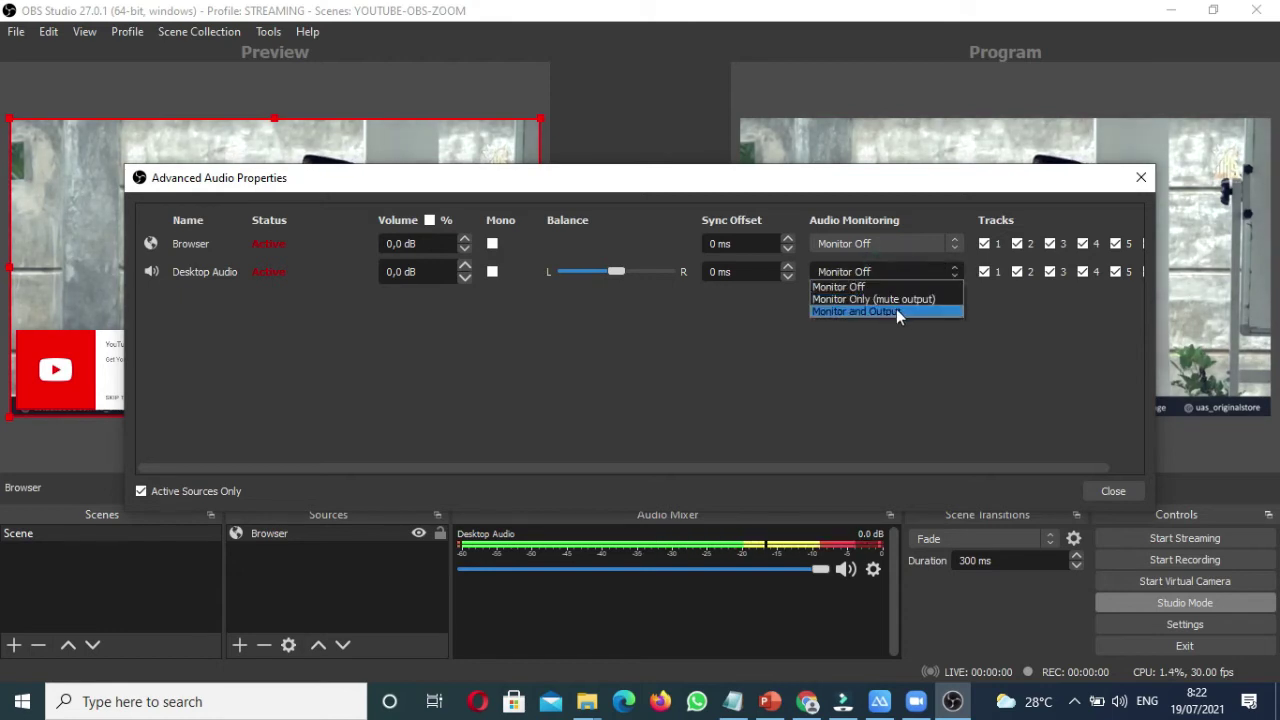
click(909, 312)
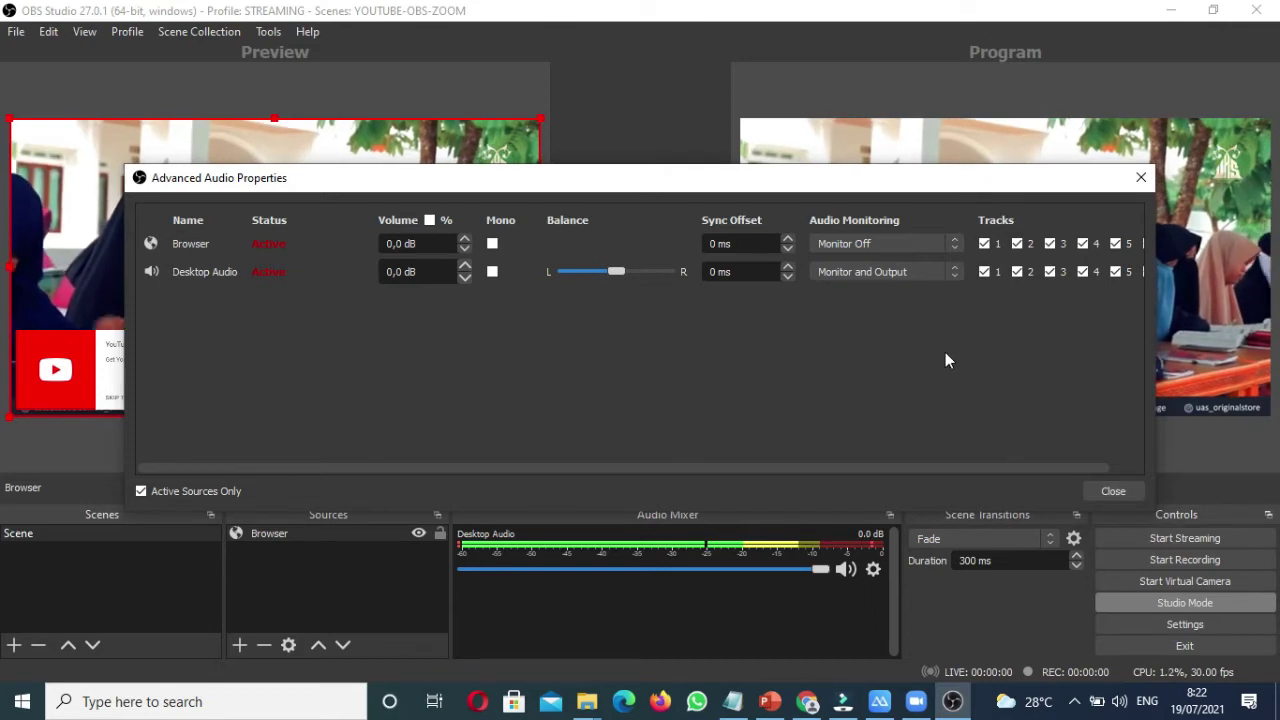
click(1111, 490)
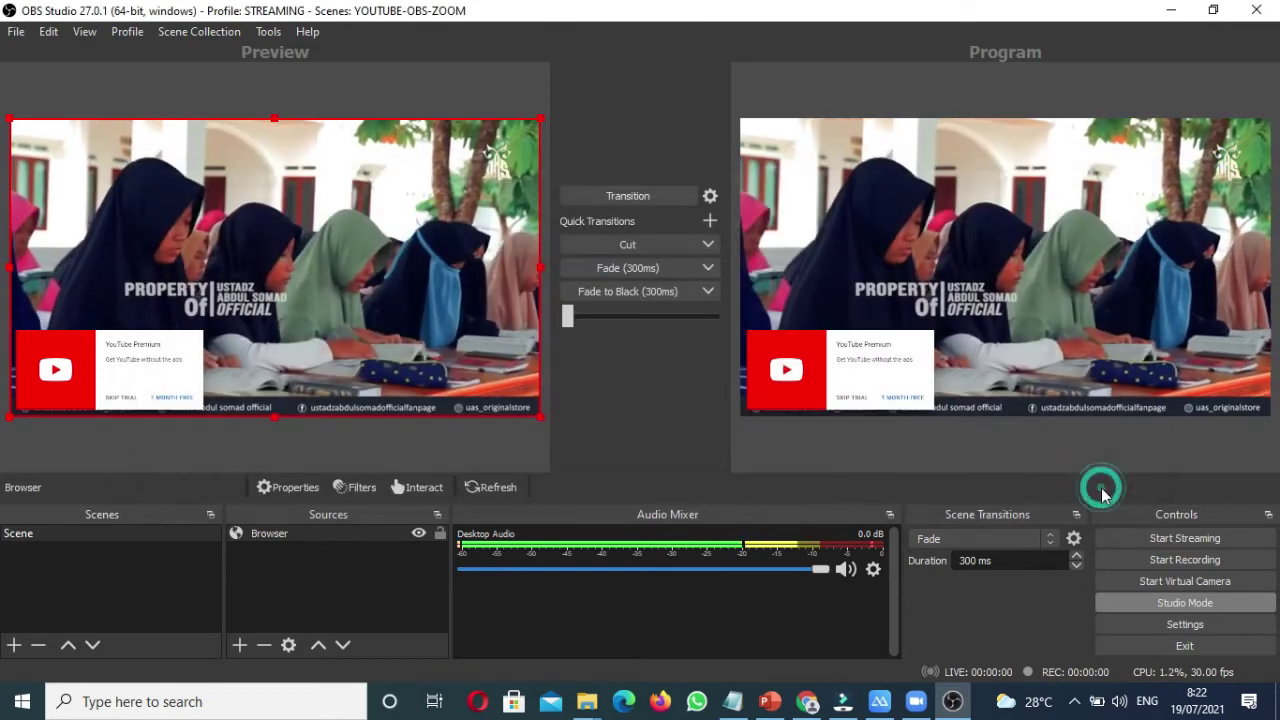
click(1119, 701)
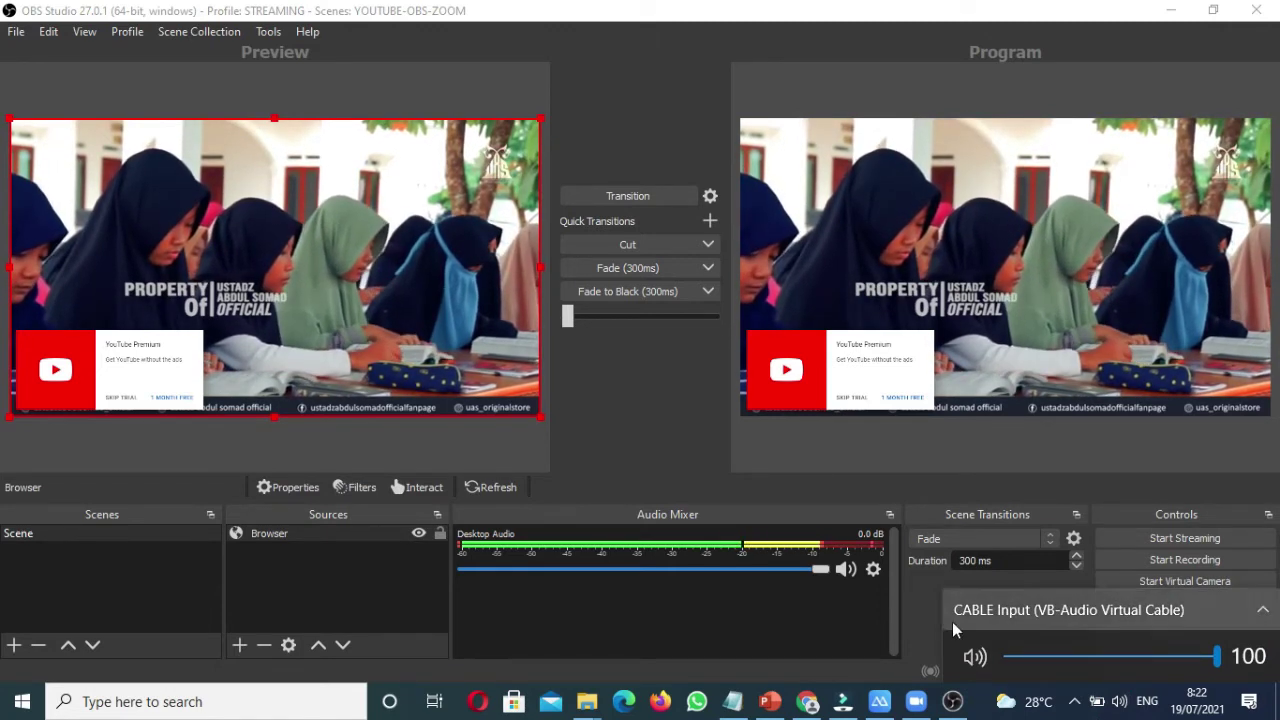
click(923, 612)
click(1143, 622)
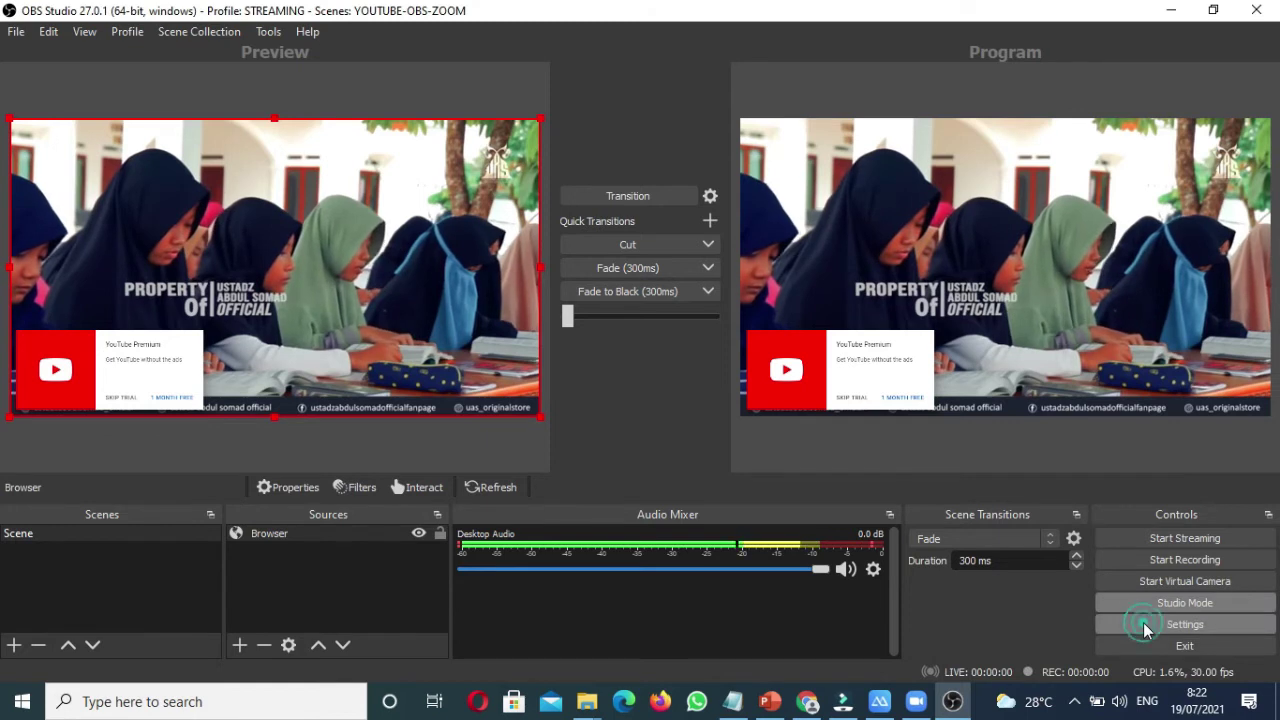
click(229, 199)
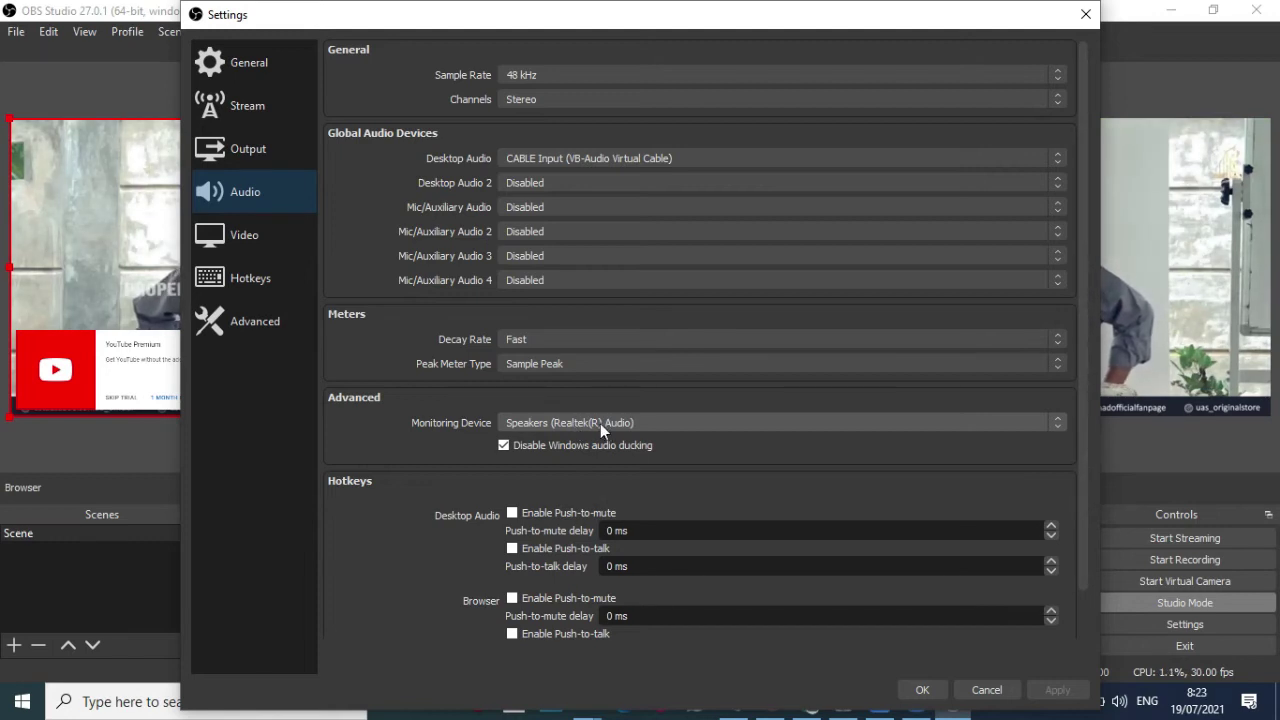
click(600, 423)
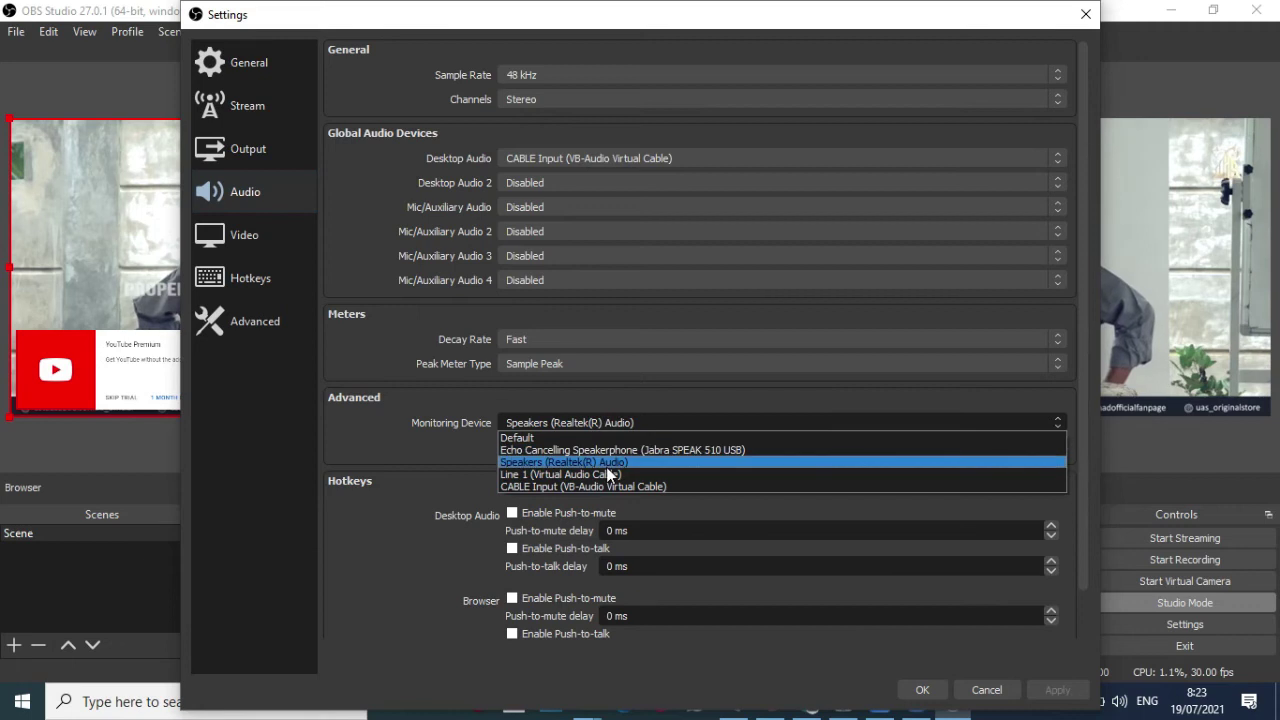
click(606, 462)
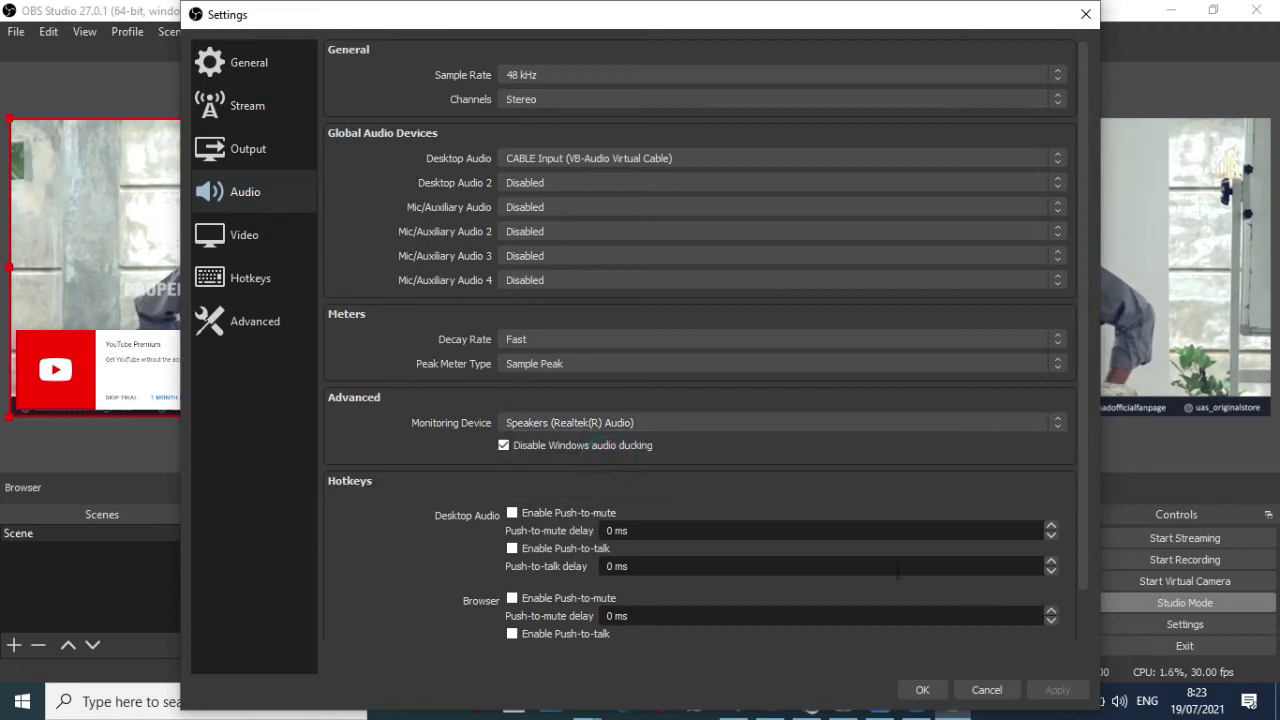
click(729, 423)
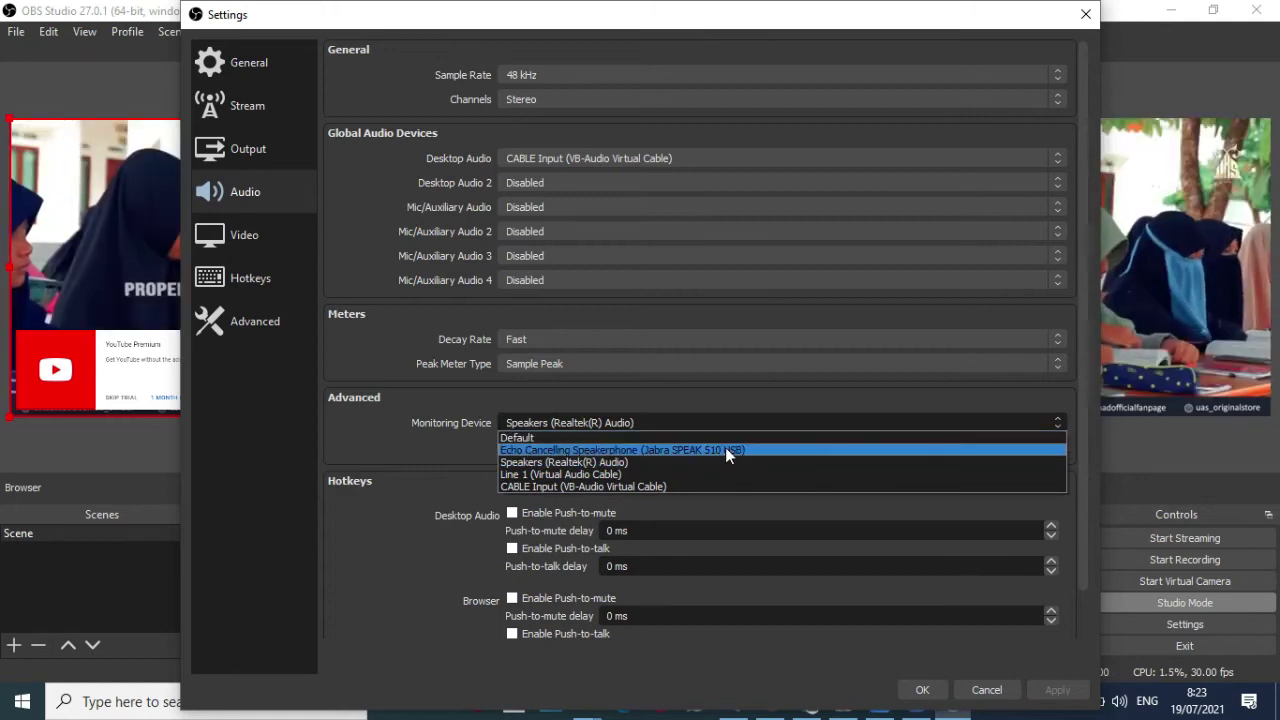
click(725, 440)
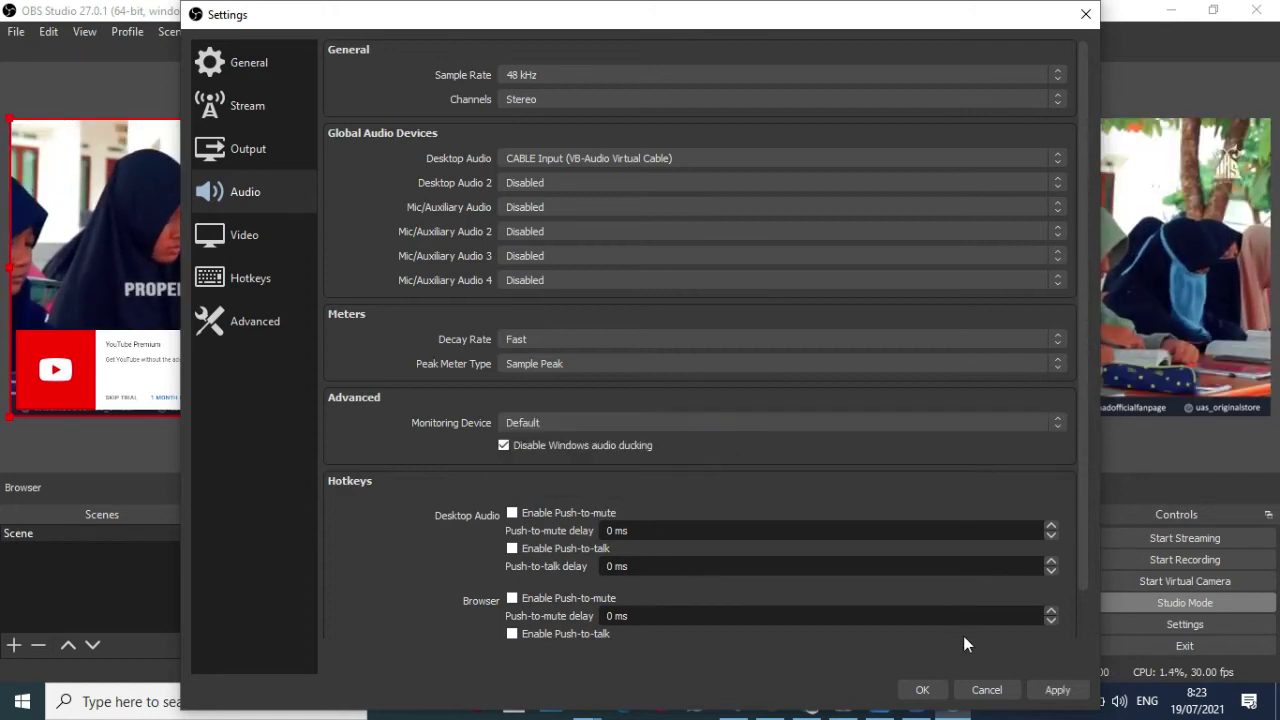
click(922, 690)
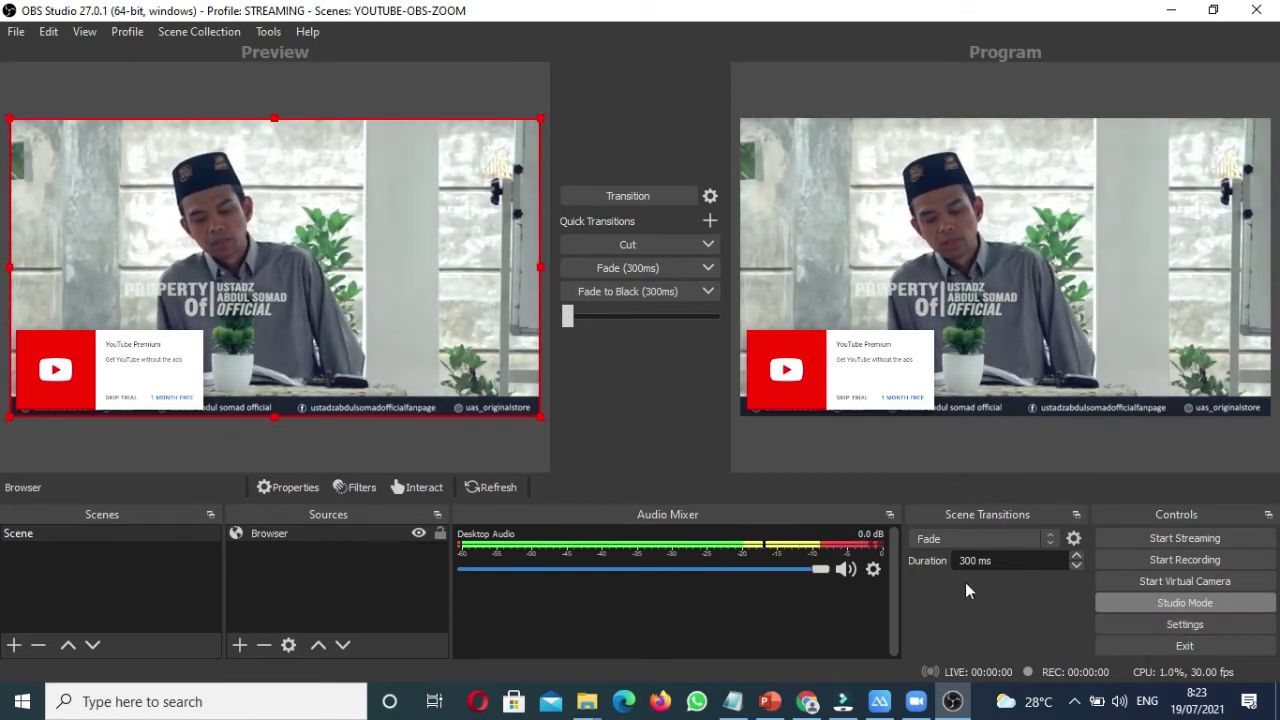
click(1168, 630)
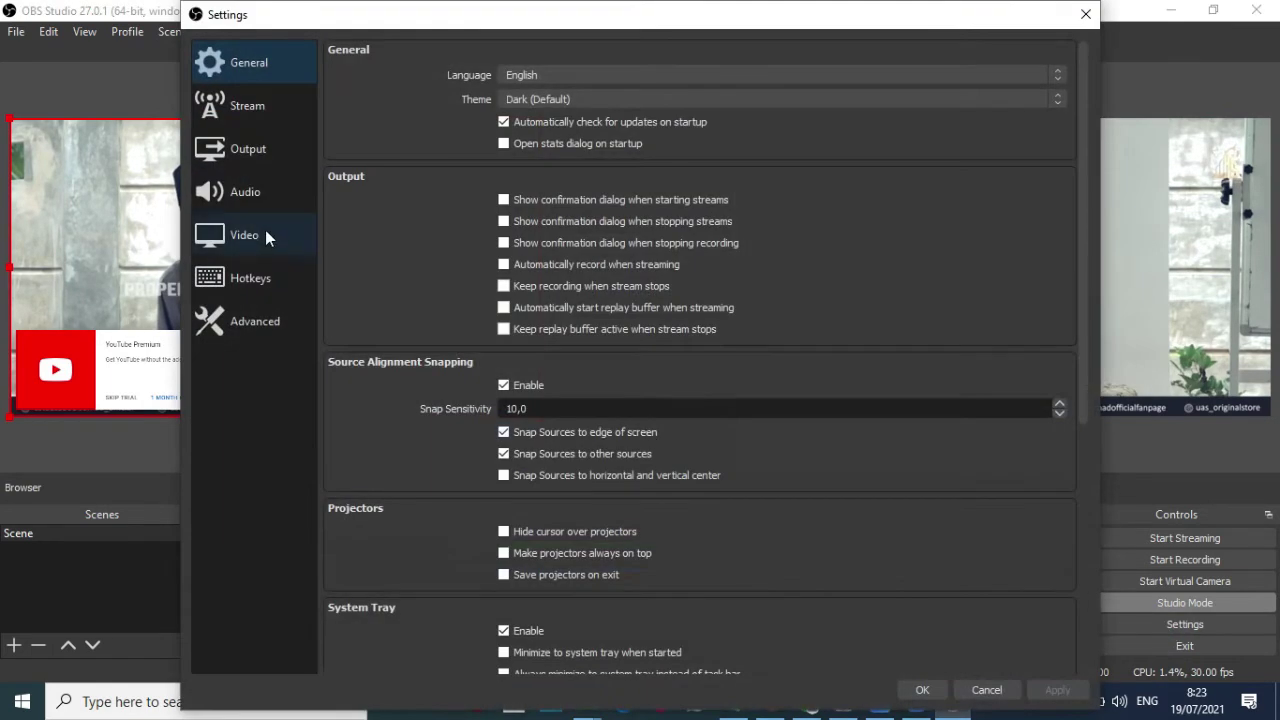
click(248, 200)
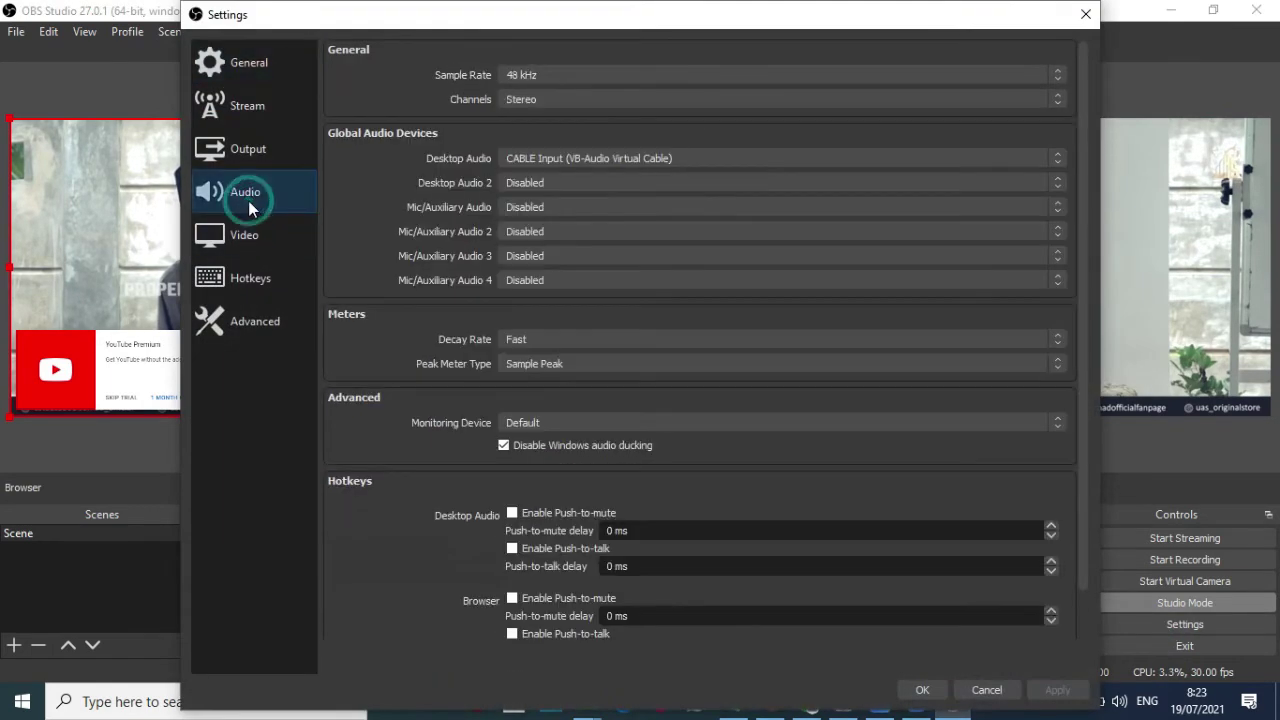
click(553, 422)
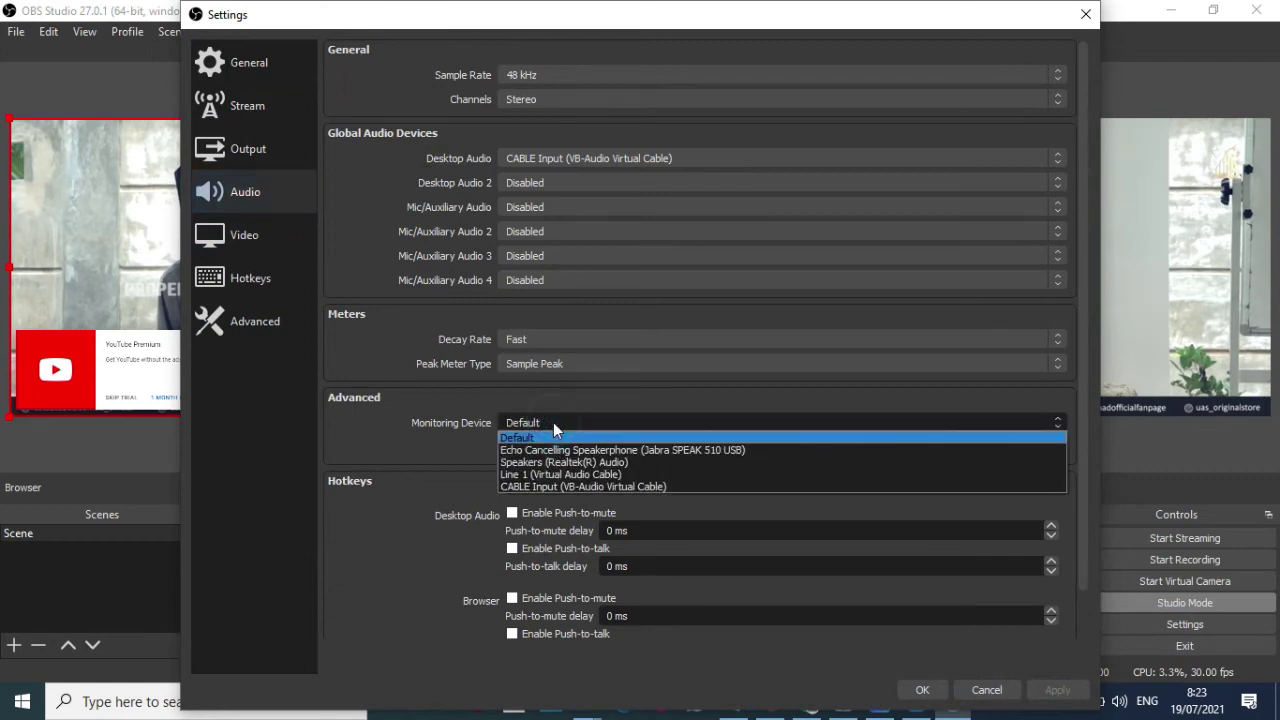
click(592, 463)
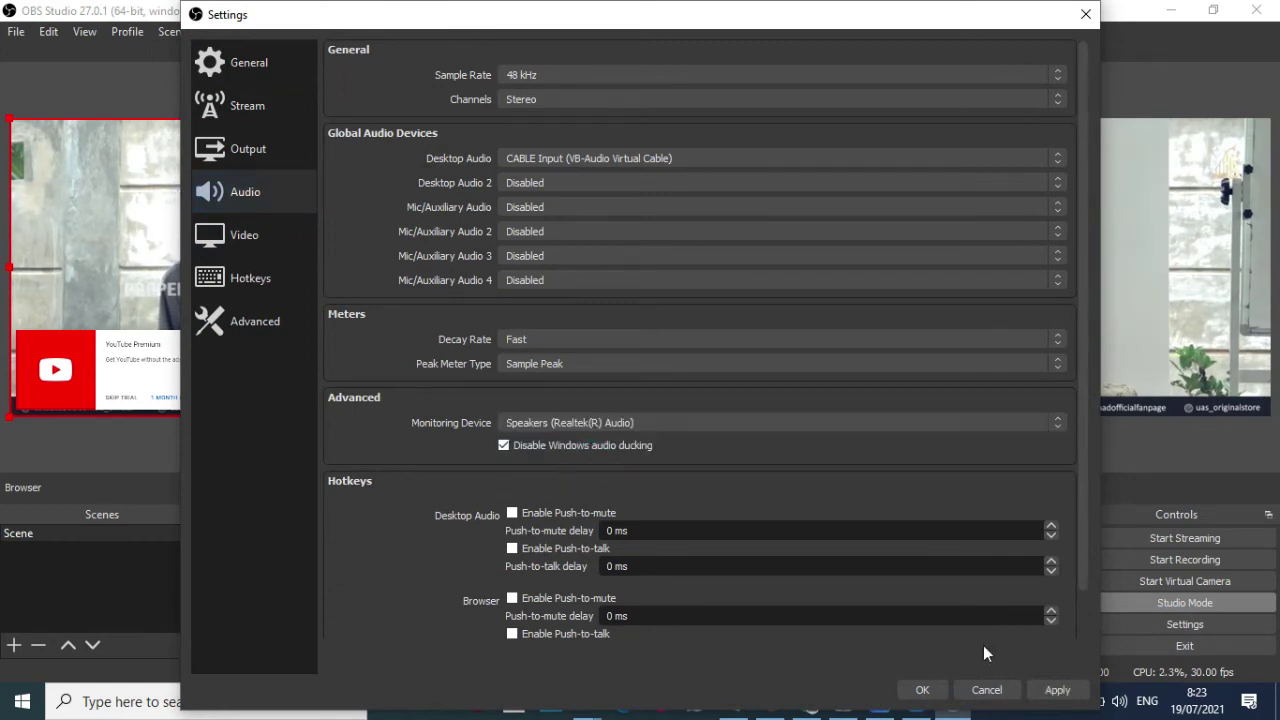
click(921, 690)
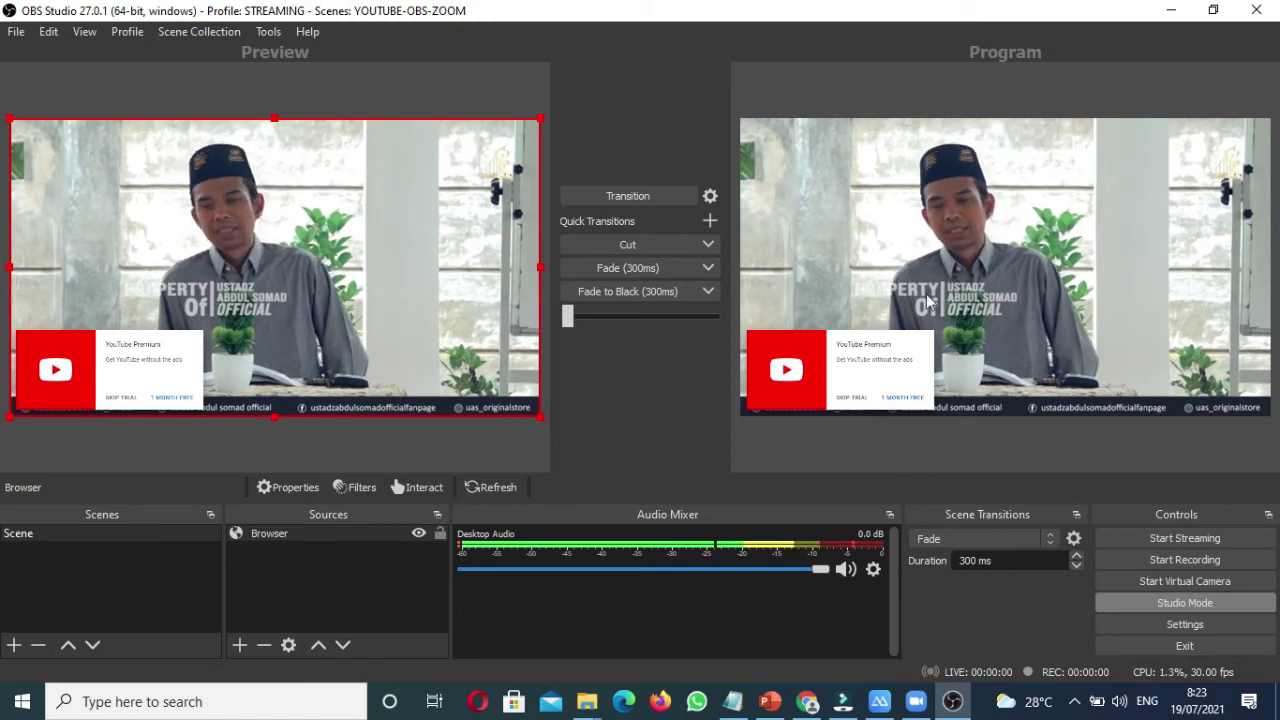
Step: Skip the YouTube Premium trial offer through the browser source's Interact window so only the video plays
click(847, 396)
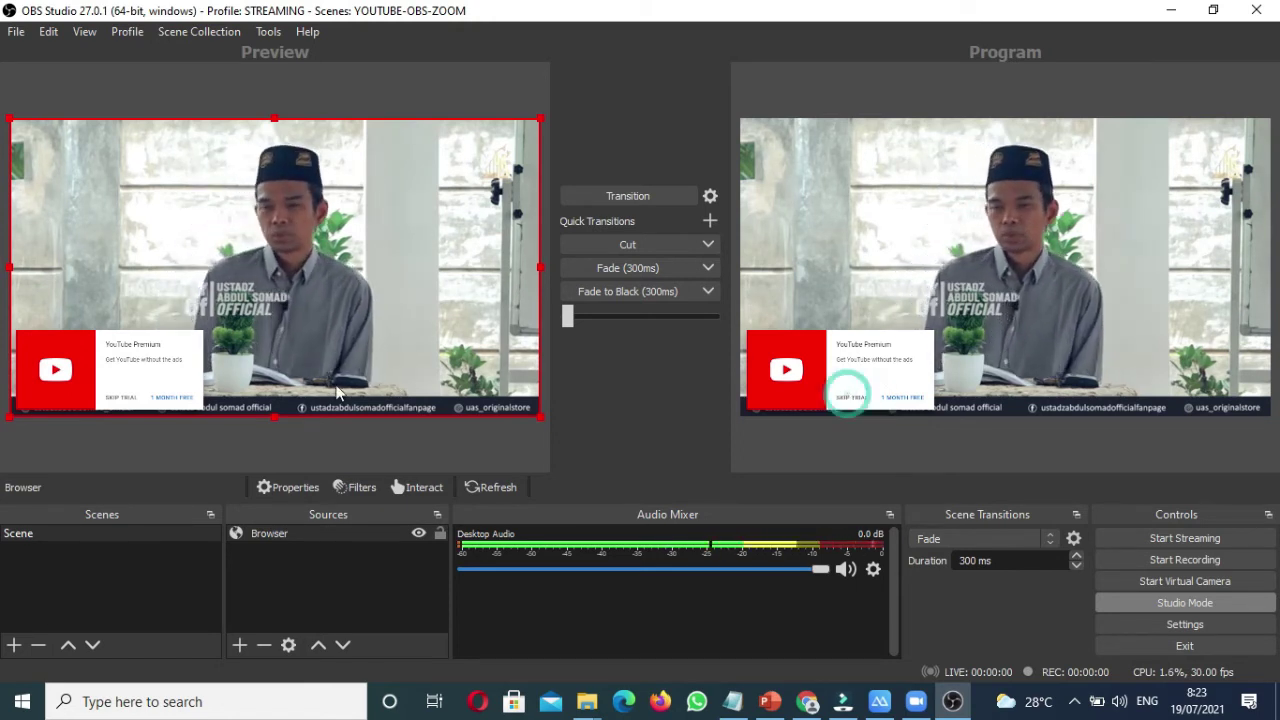
click(117, 395)
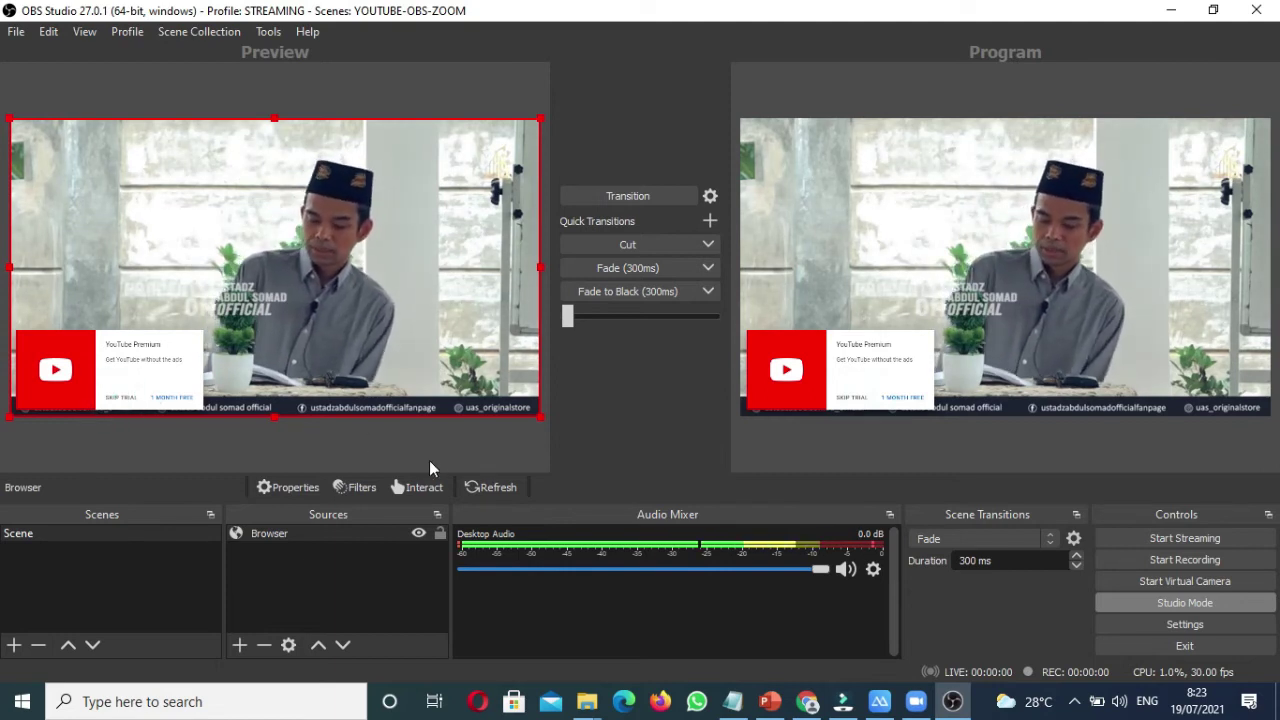
click(437, 485)
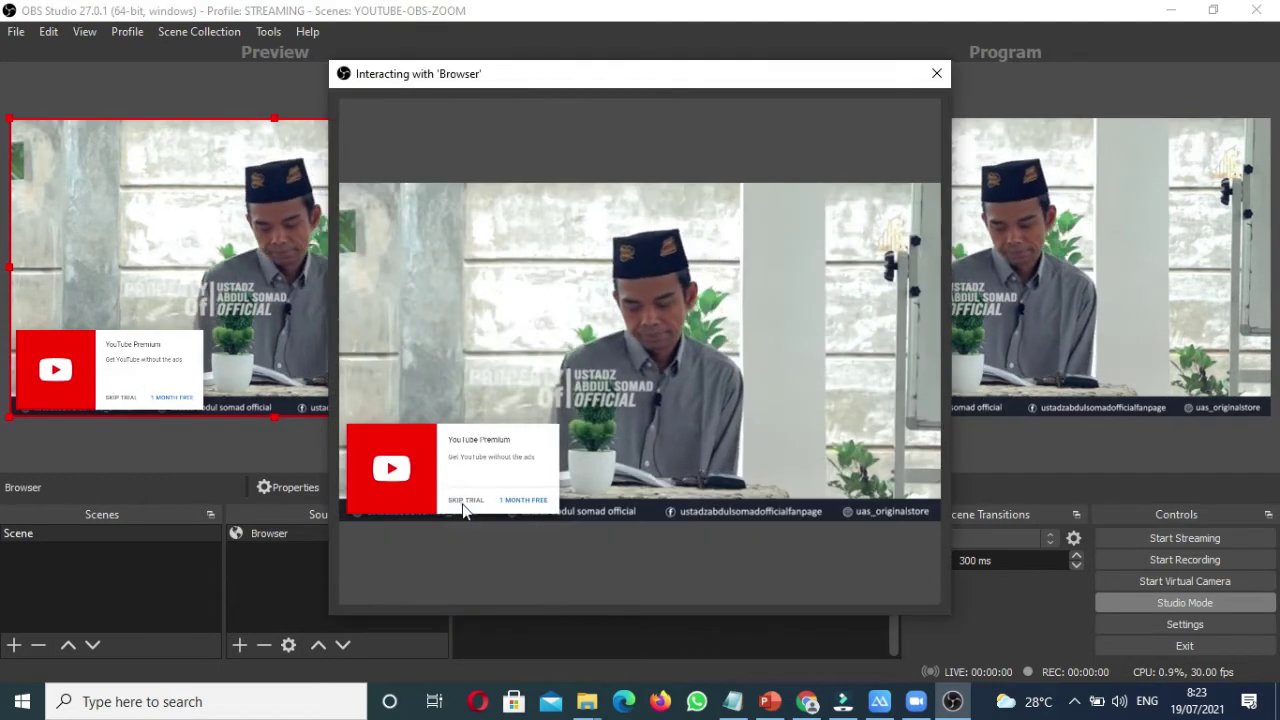
click(461, 499)
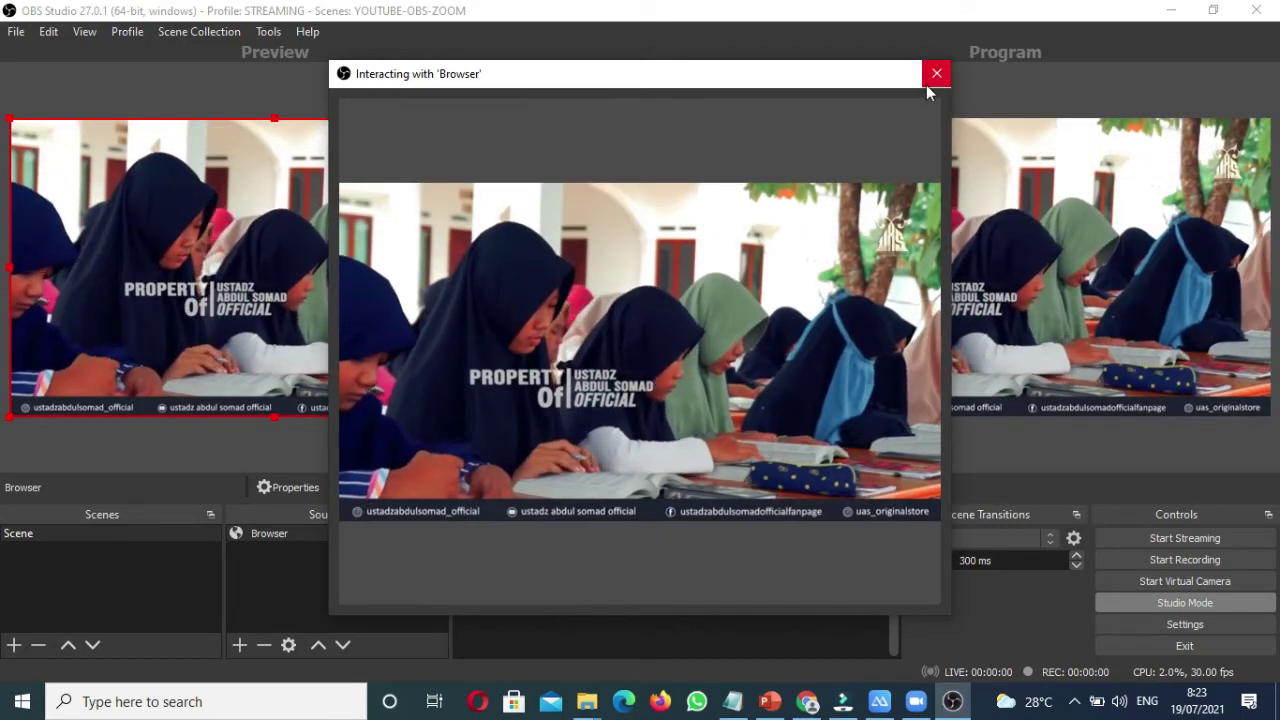
click(934, 74)
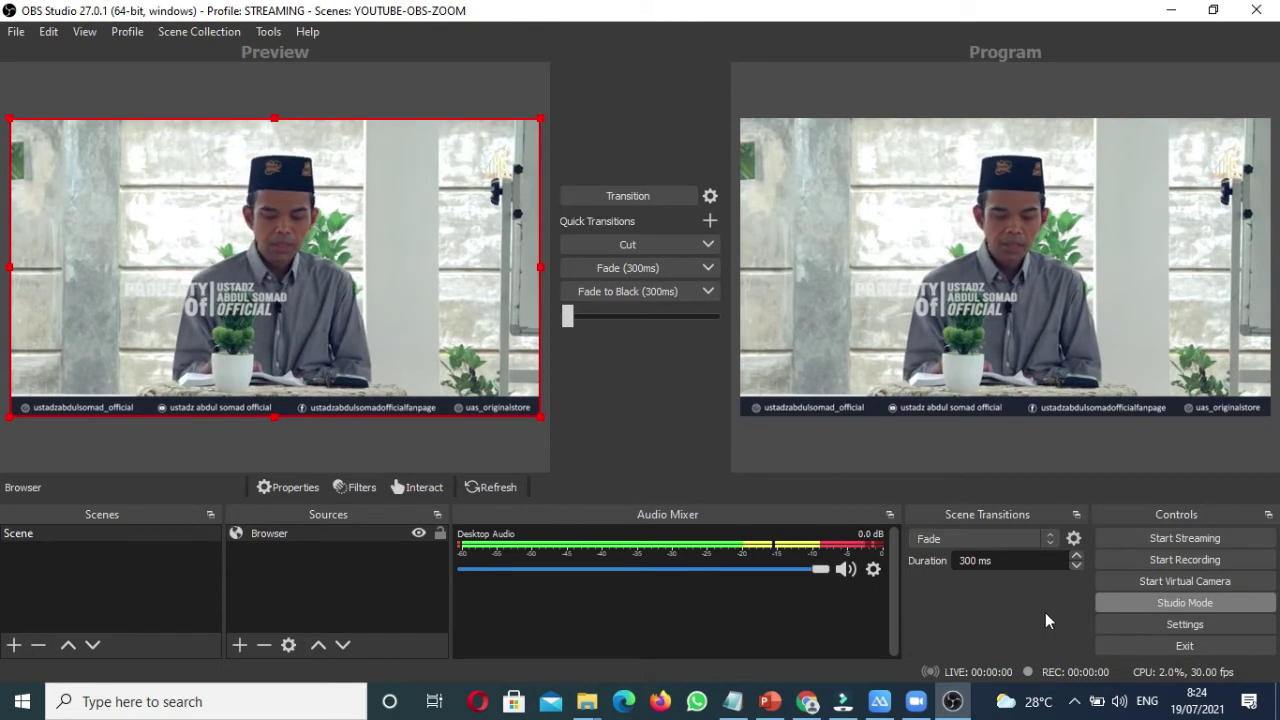
Step: Start the OBS Virtual Camera and launch Zoom from the taskbar
click(1227, 583)
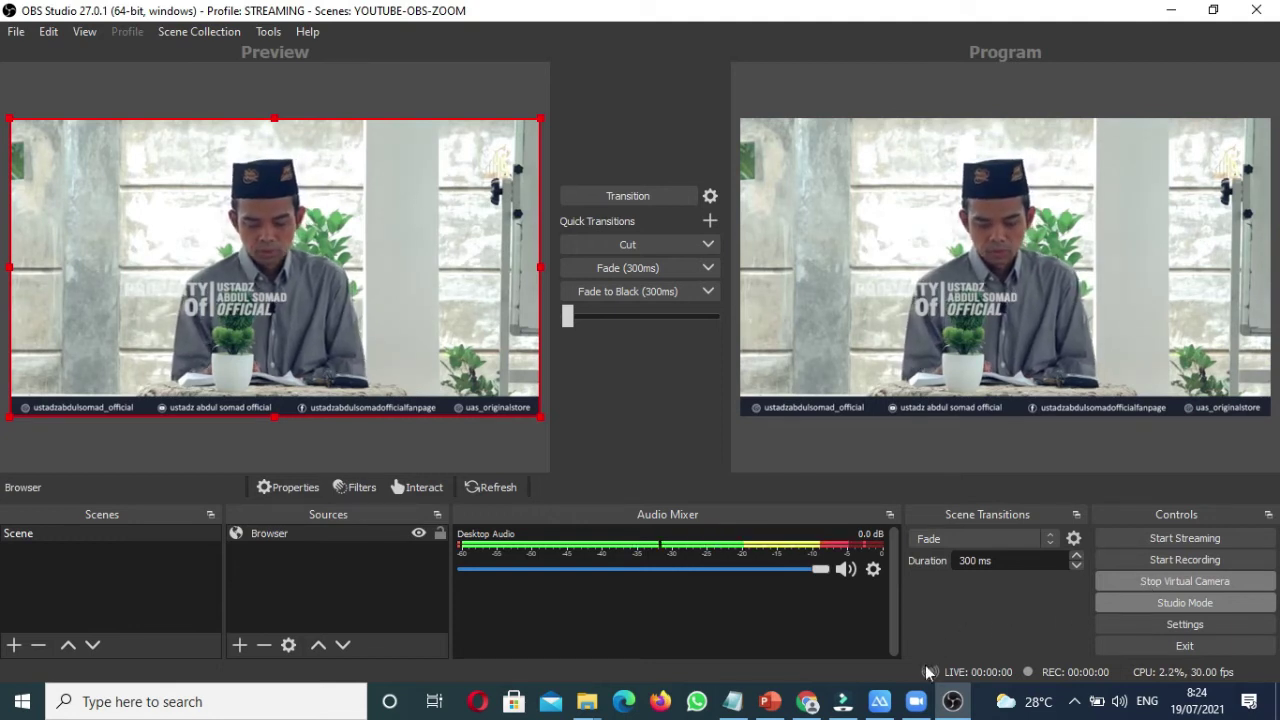
click(916, 702)
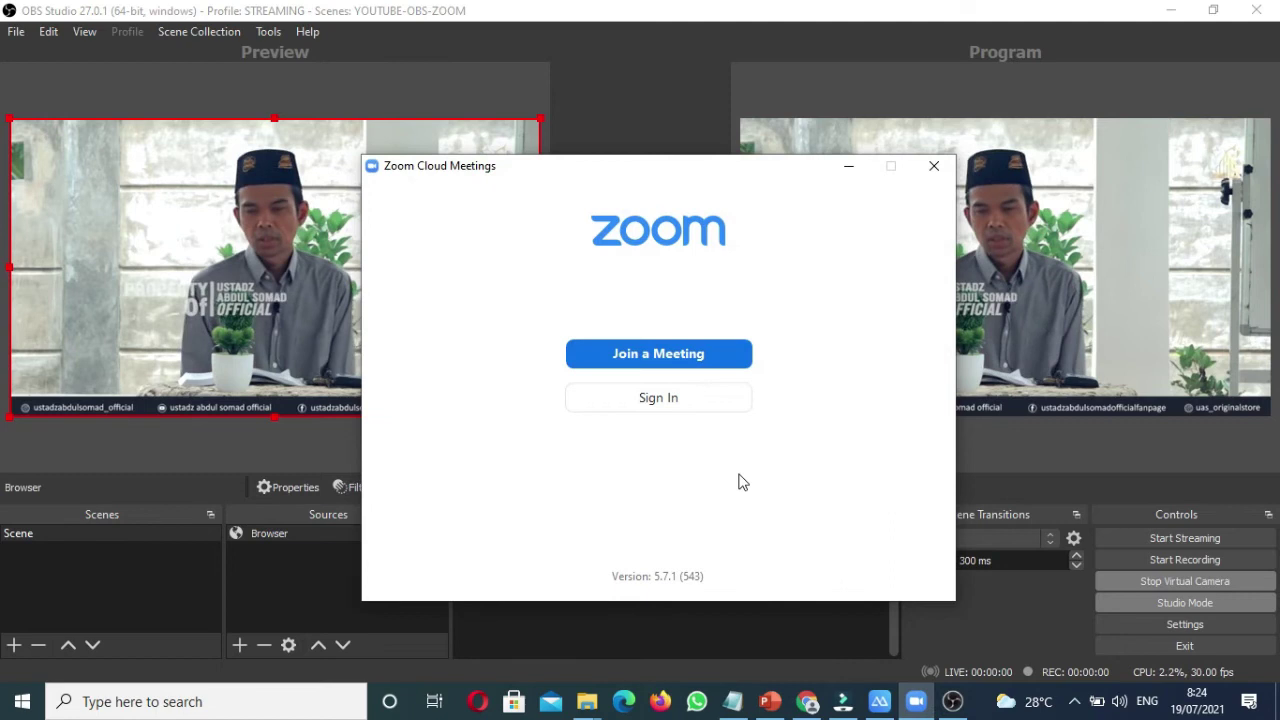
Step: Sign in to Zoom with the account email and password
click(674, 406)
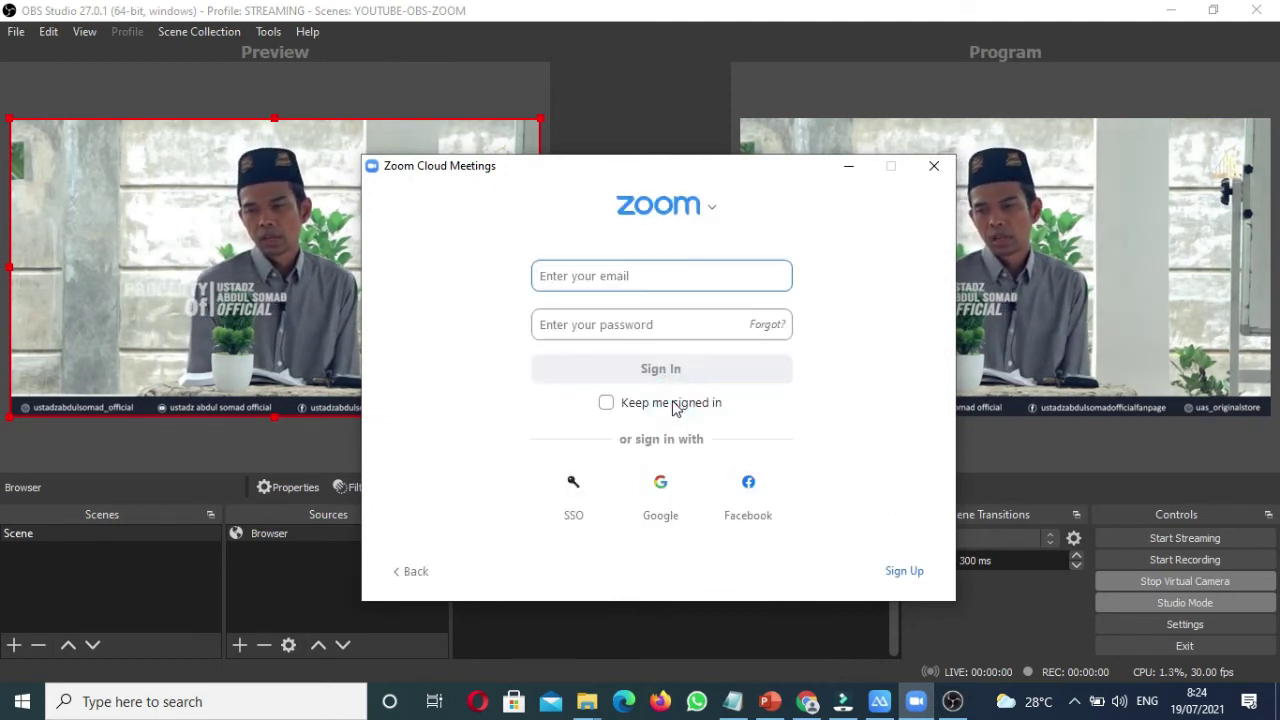
key(Caps_Lock)
key(BackSpace)
key(BackSpace)
key(BackSpace)
key(BackSpace)
text(idh)
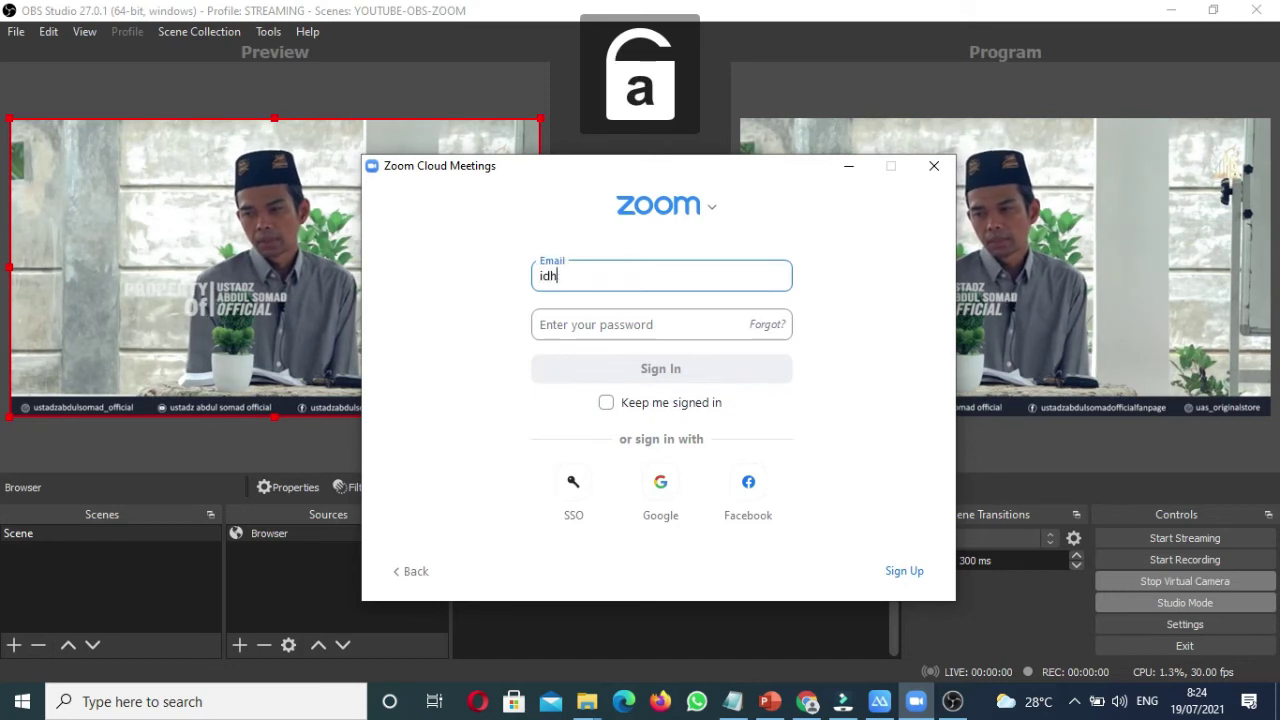
text(ams)
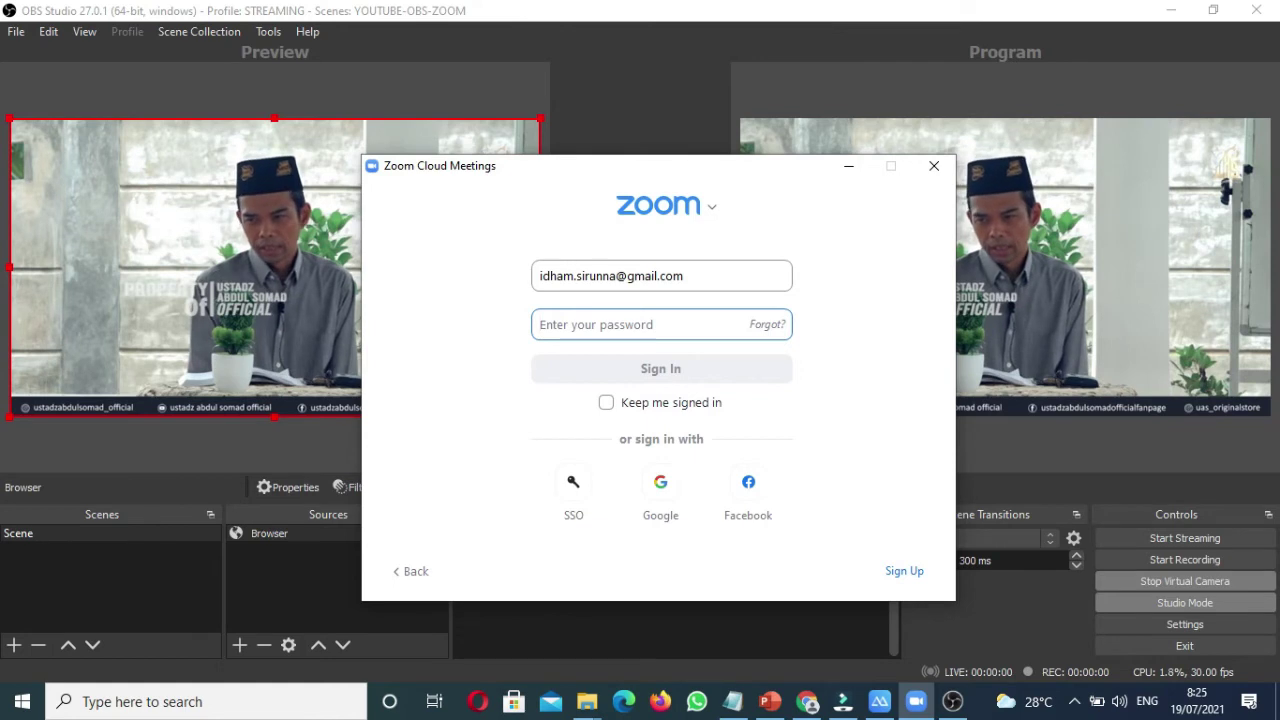
text(****)
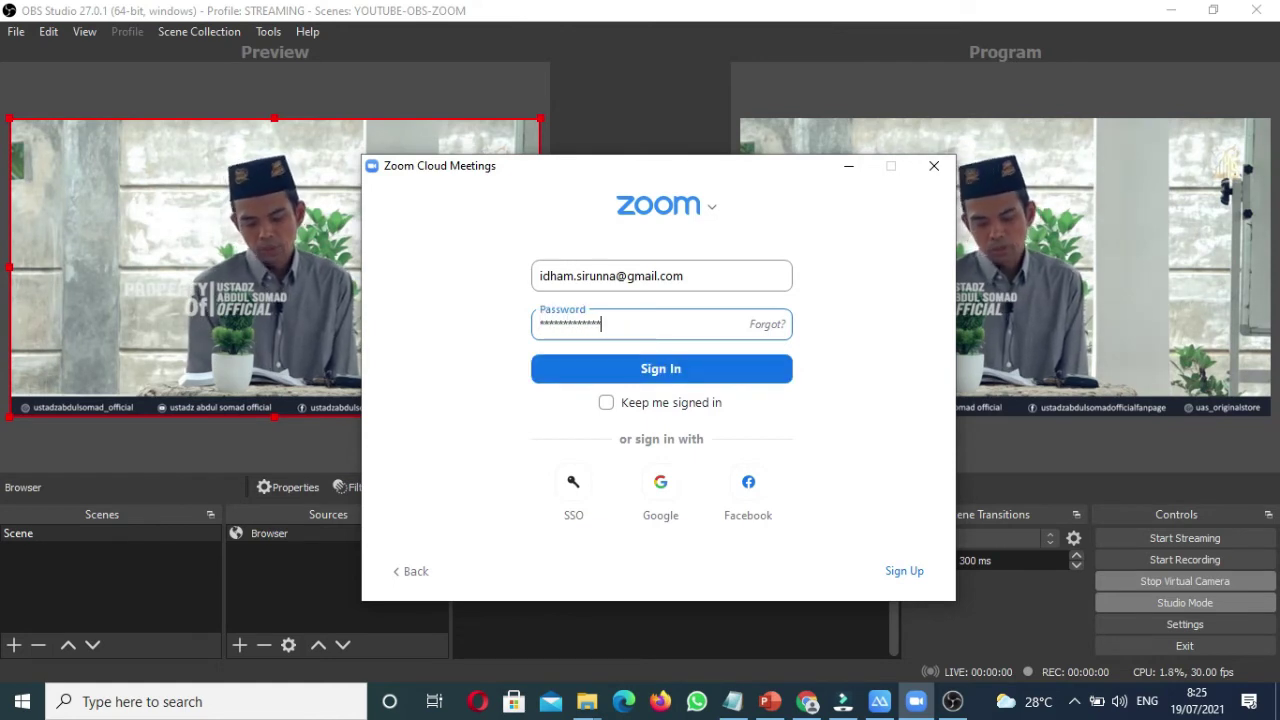
click(668, 376)
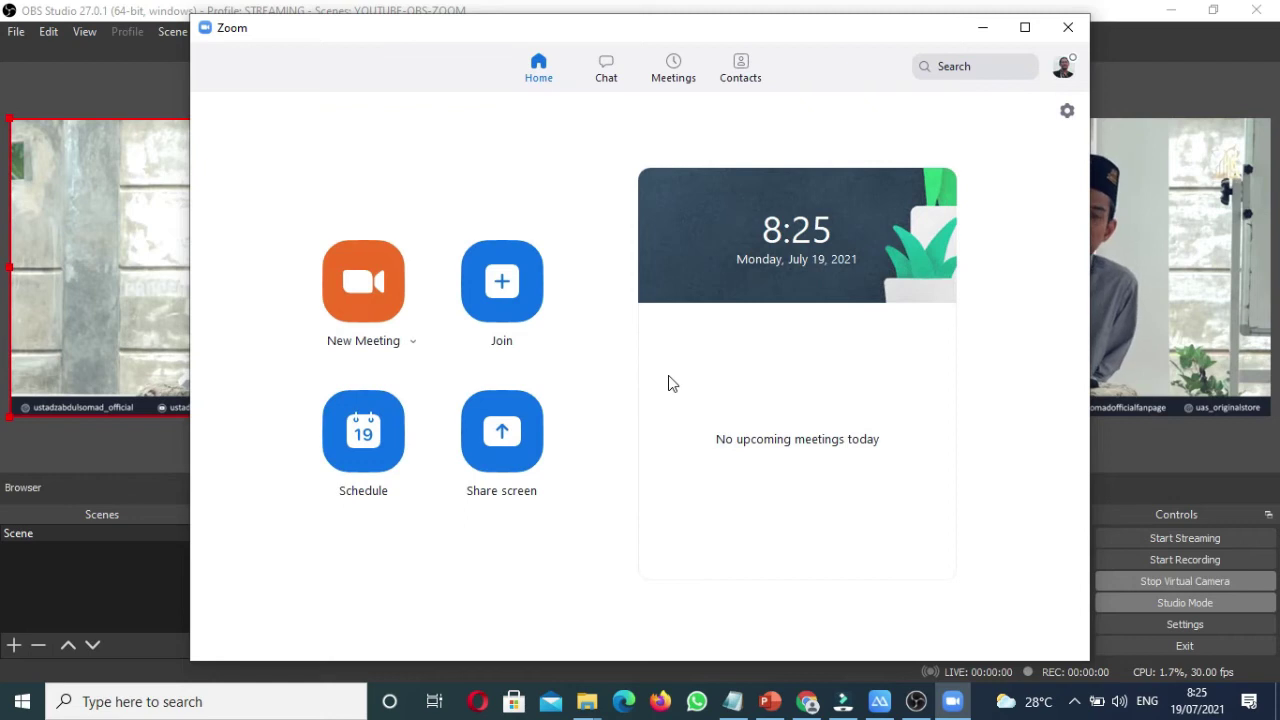
Step: Start a new meeting, join computer audio, and check the microphone and speaker list
click(349, 277)
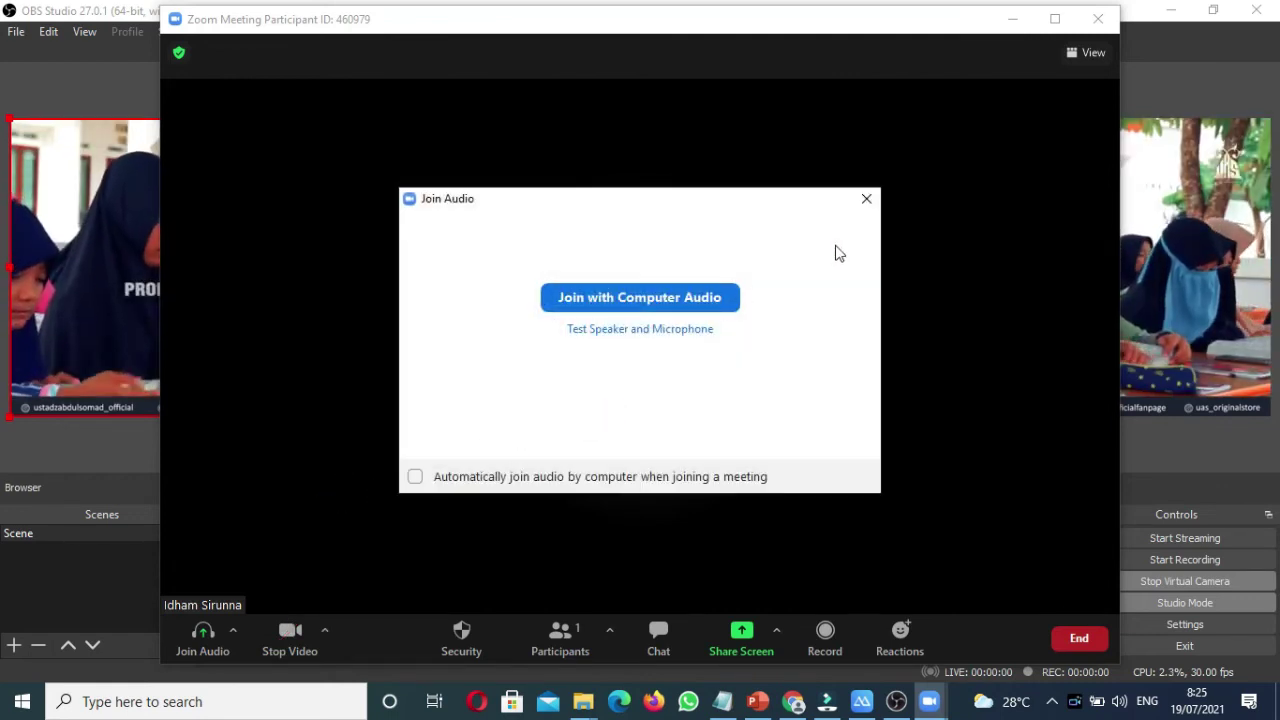
click(704, 302)
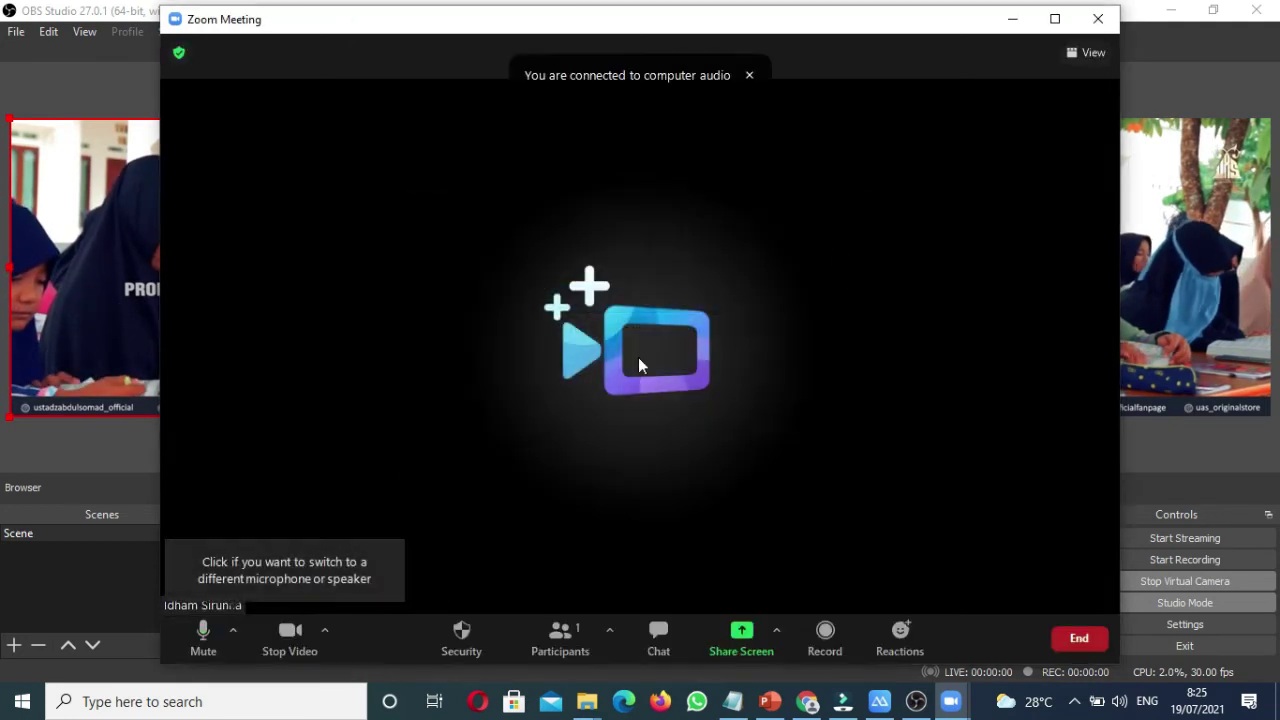
click(236, 630)
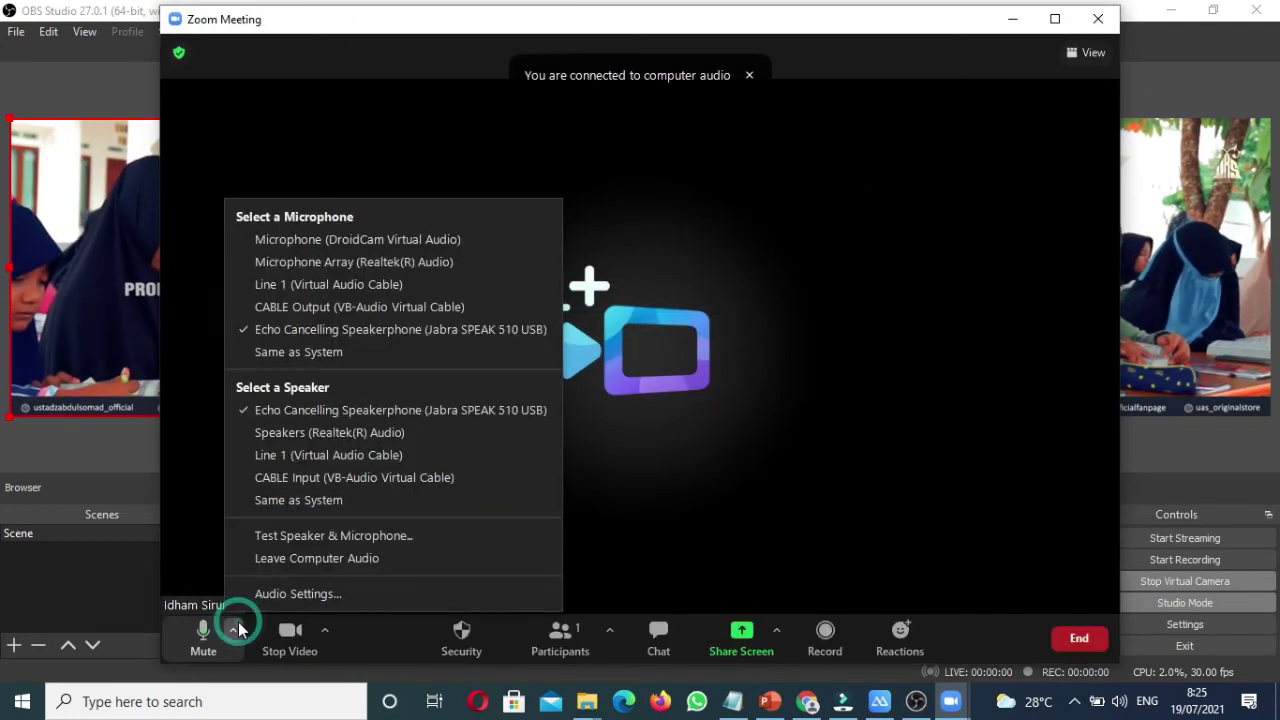
click(240, 628)
click(234, 630)
click(366, 641)
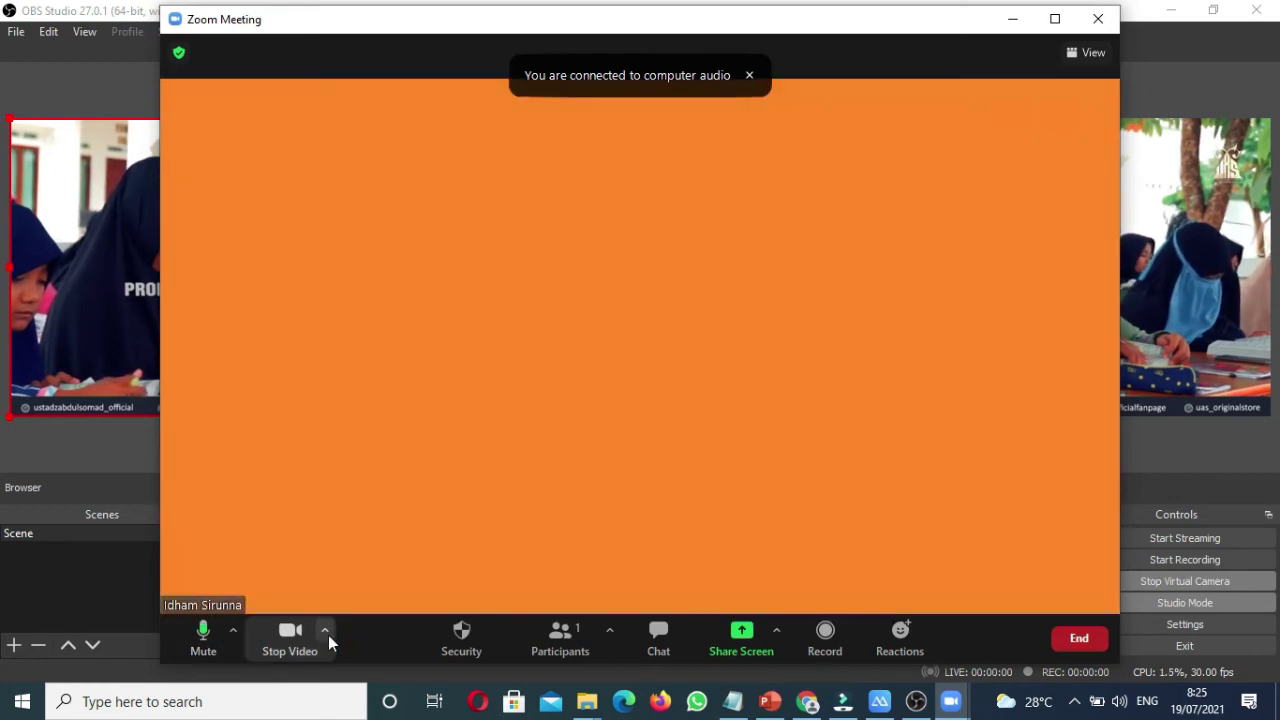
Step: Check the camera list, dismiss the PerfectCam crash report, and end the meeting
click(326, 632)
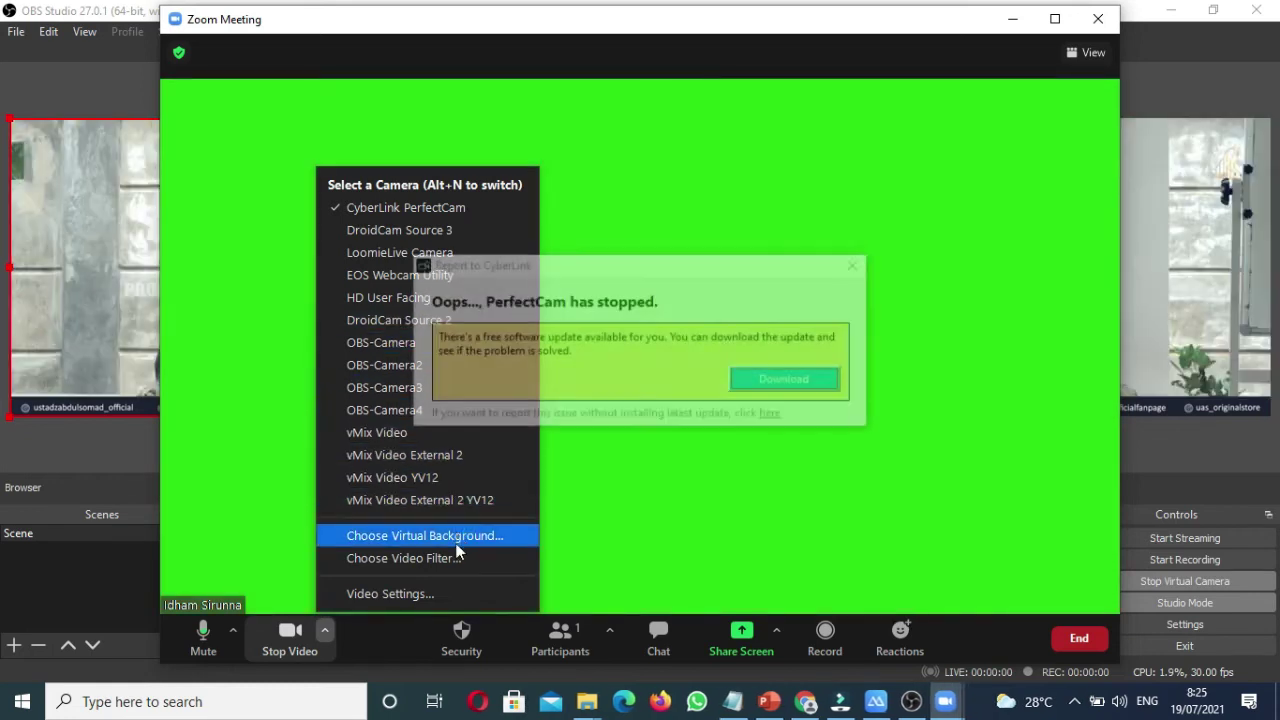
click(857, 266)
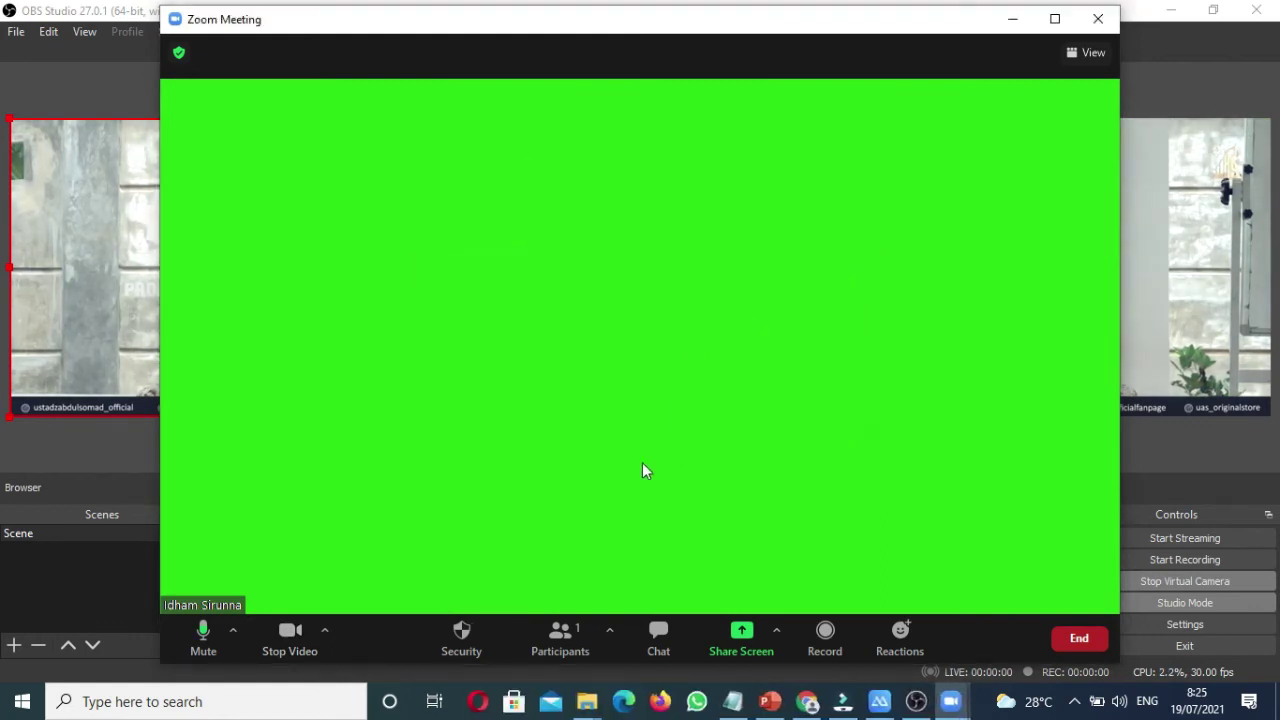
click(326, 632)
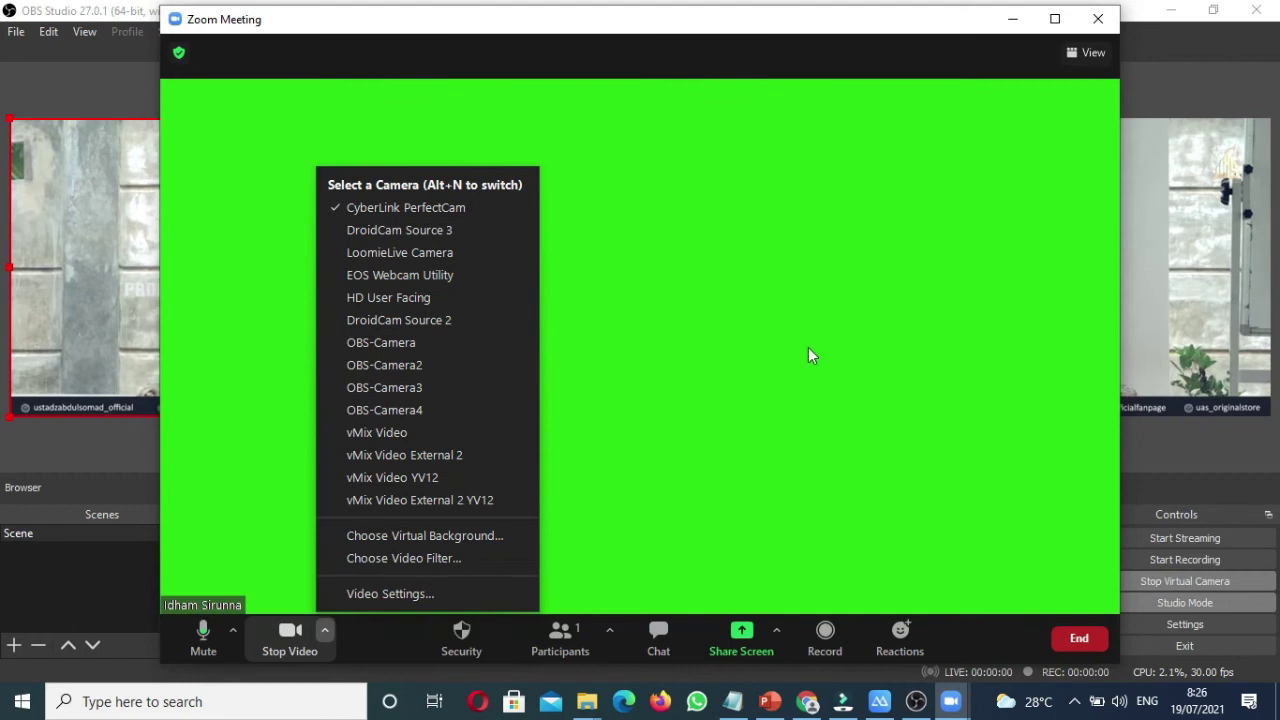
click(1030, 113)
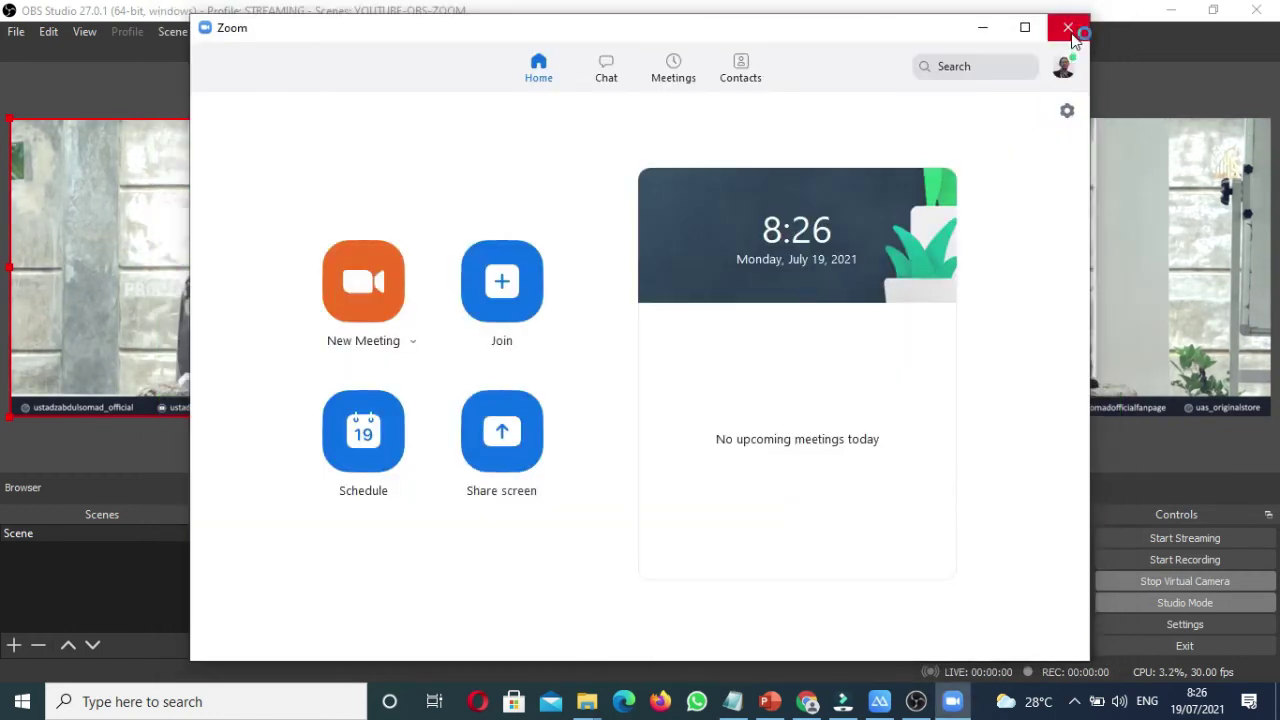
Step: Close the Zoom window and exit Zoom completely from its tray icon
click(1068, 28)
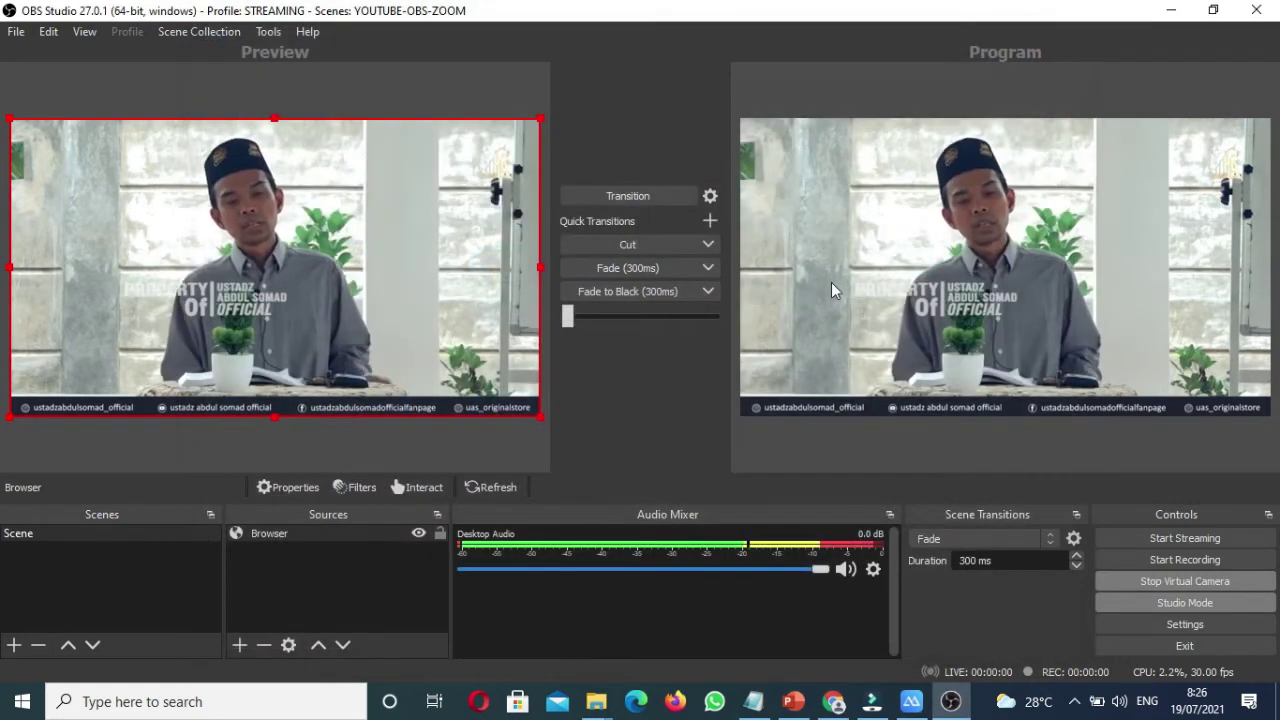
click(1078, 703)
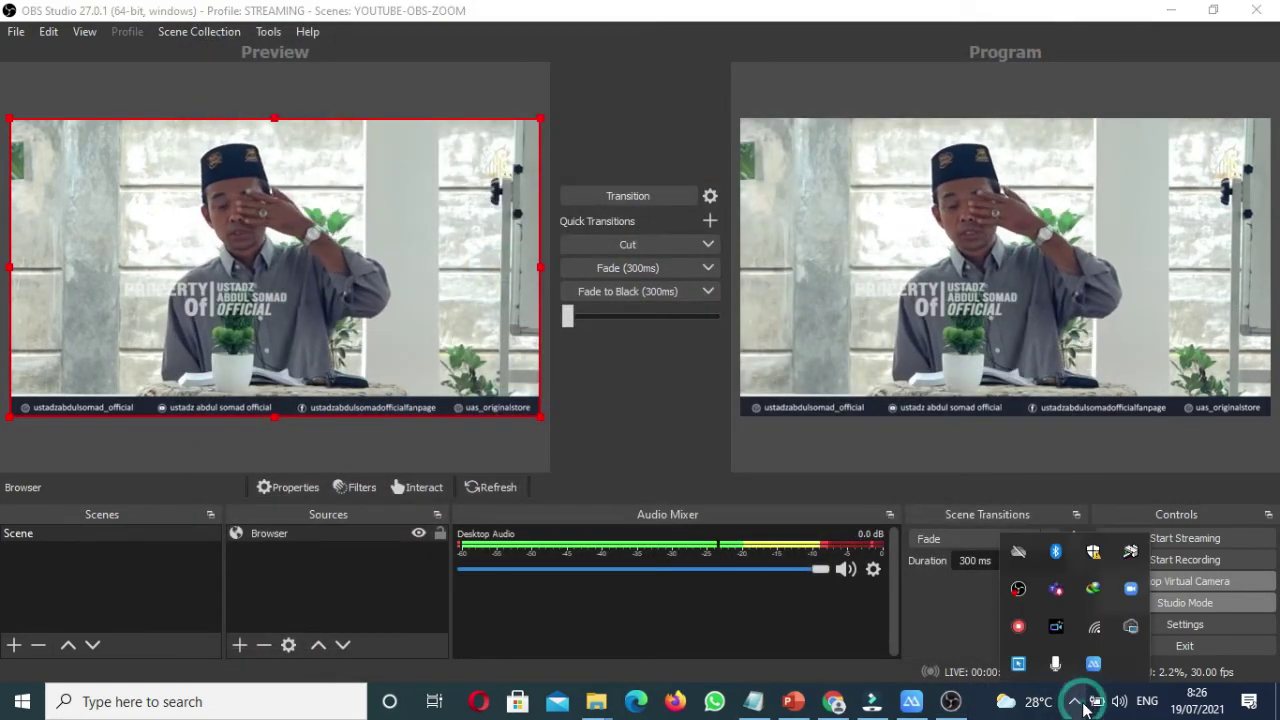
right_click(1135, 589)
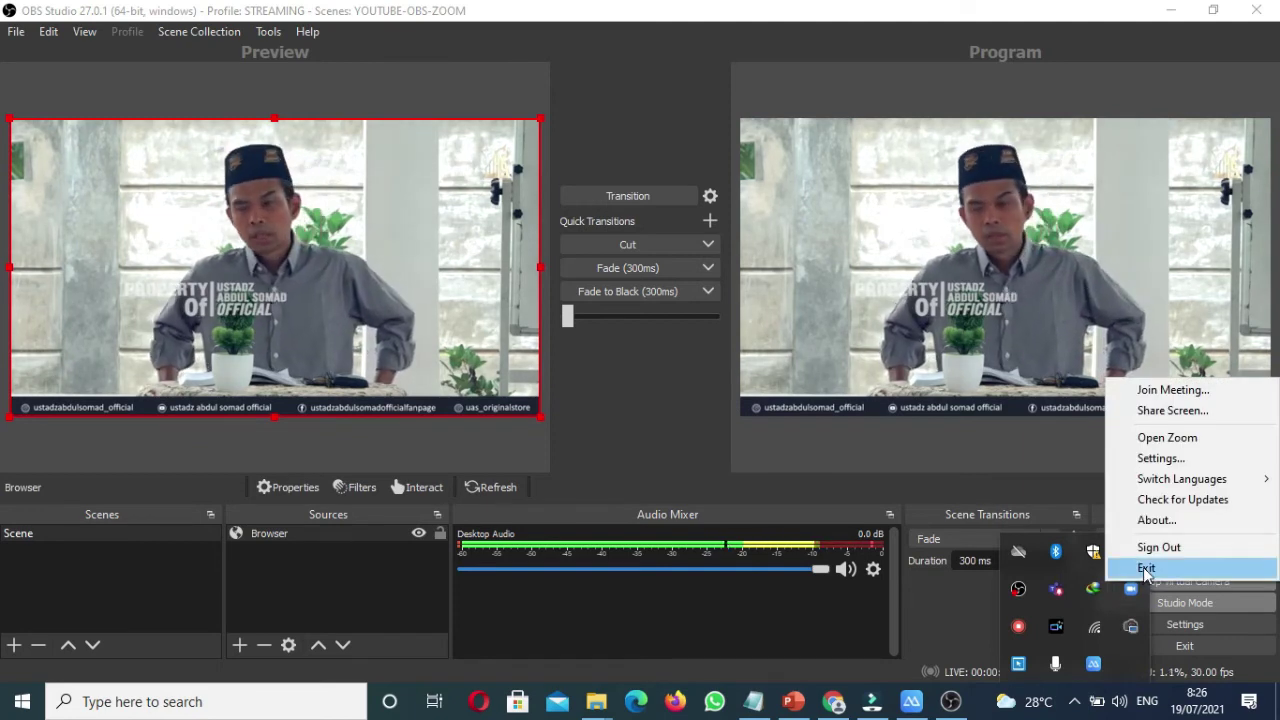
click(1146, 568)
Step: Relaunch Zoom by searching 'zoom' in Windows search
click(100, 704)
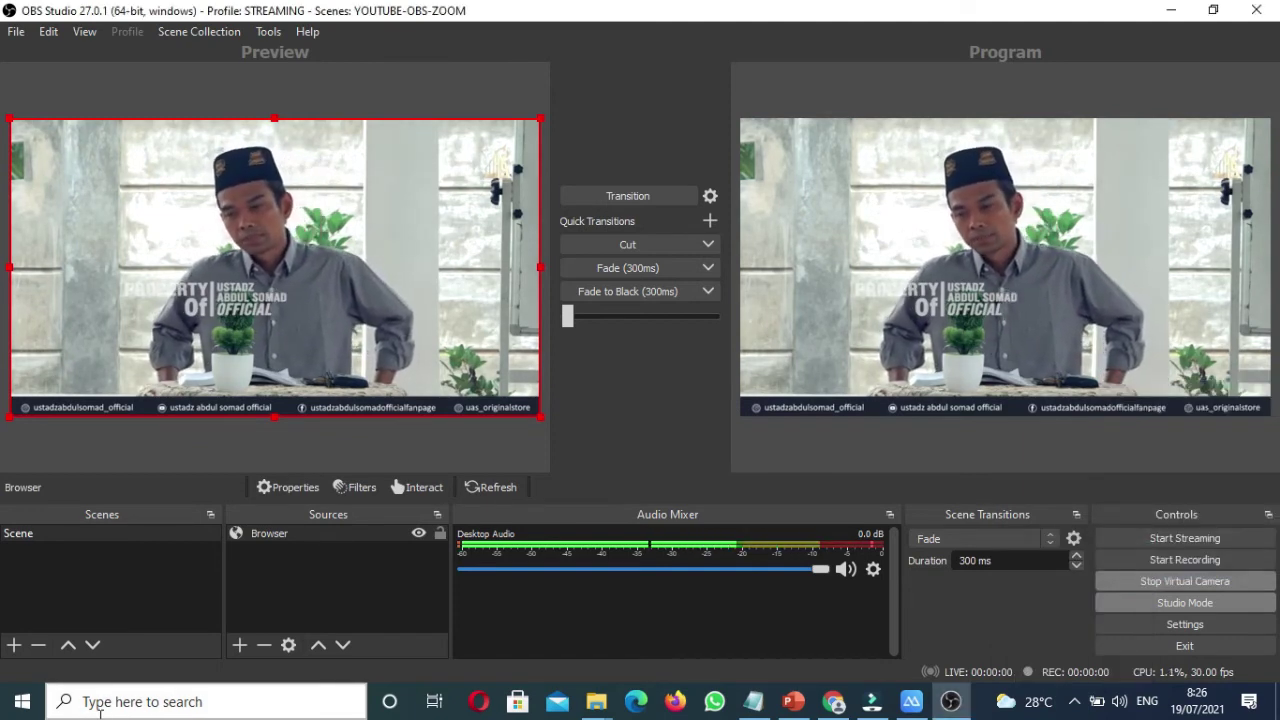
text(zoom)
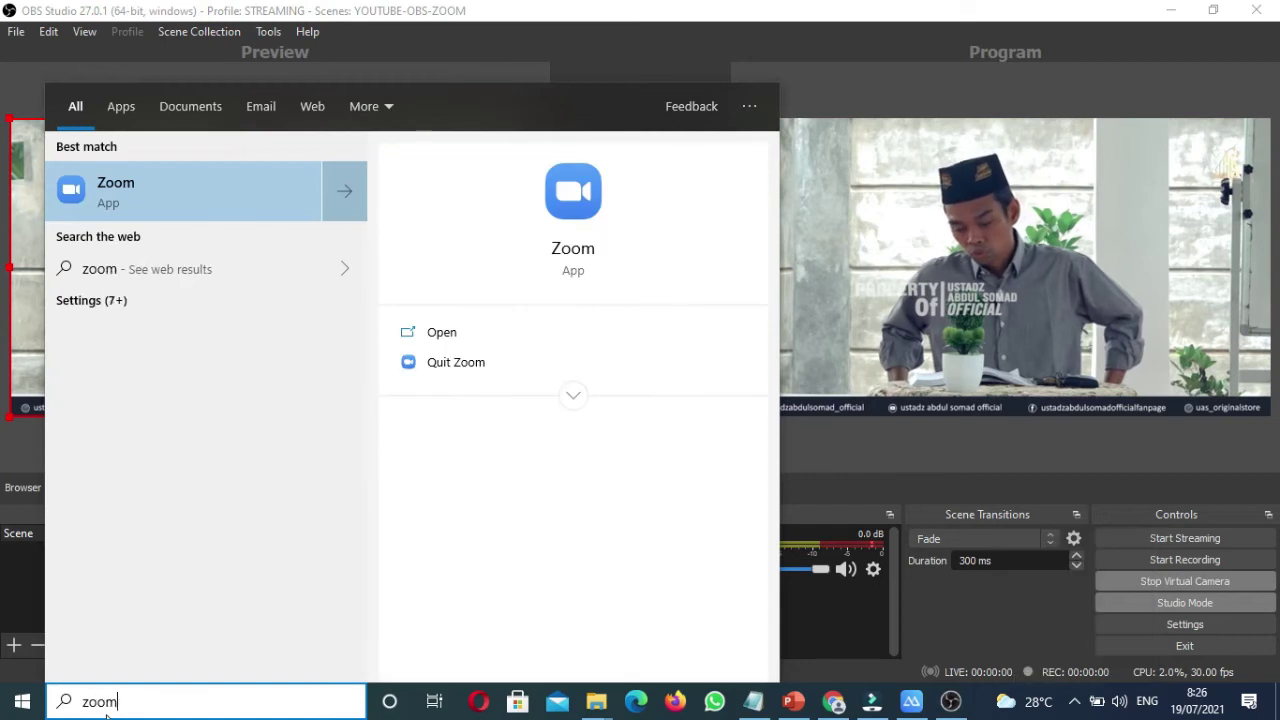
click(579, 207)
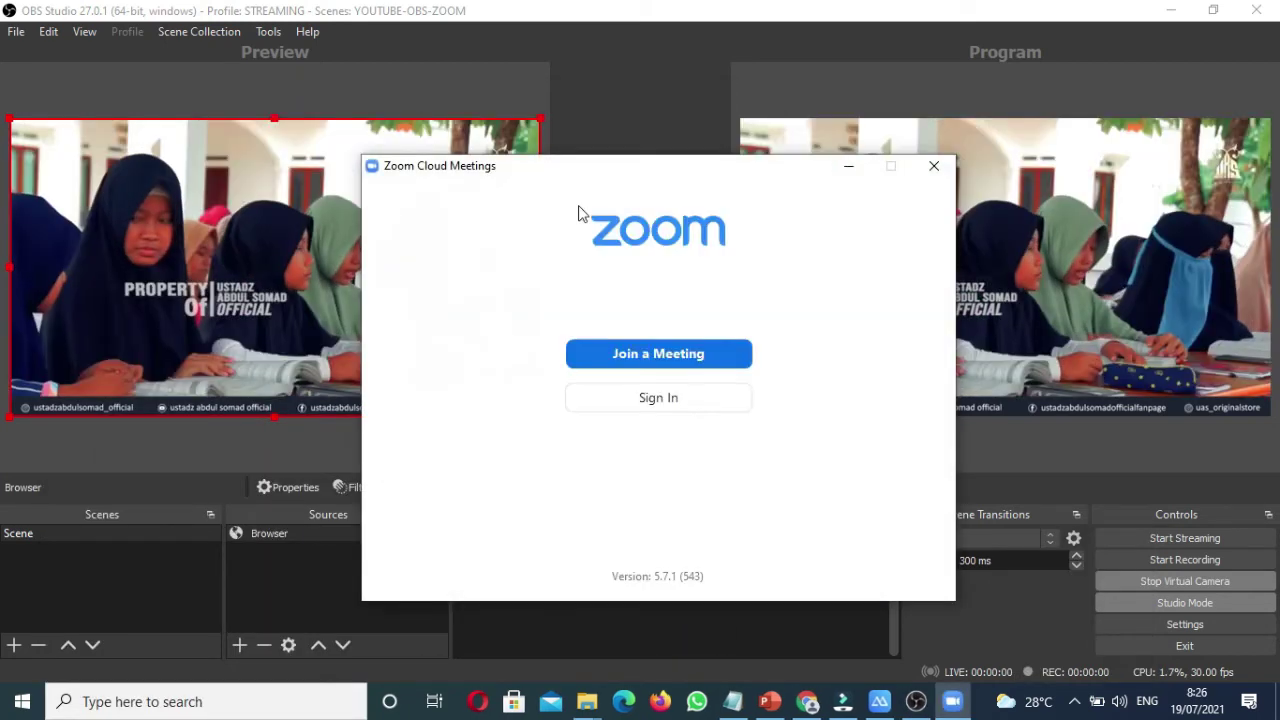
Step: Sign back in with the account email and password, then start a New Meeting
click(668, 397)
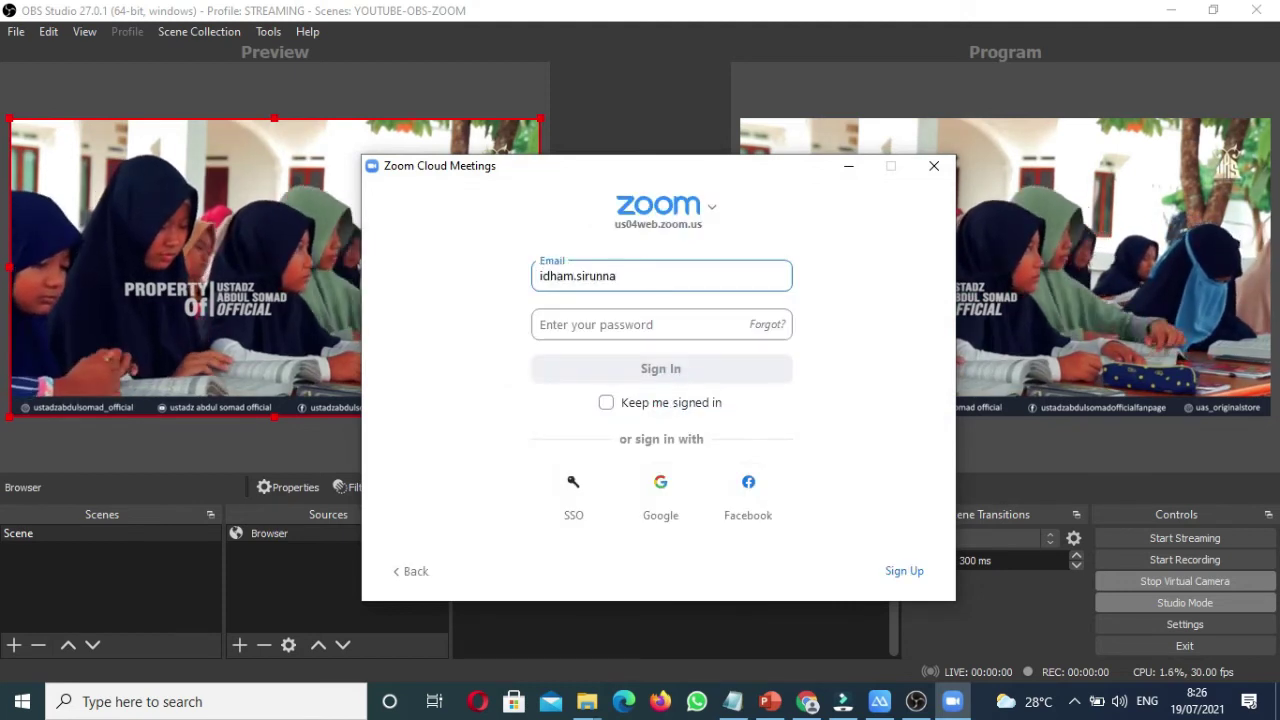
key(Tab)
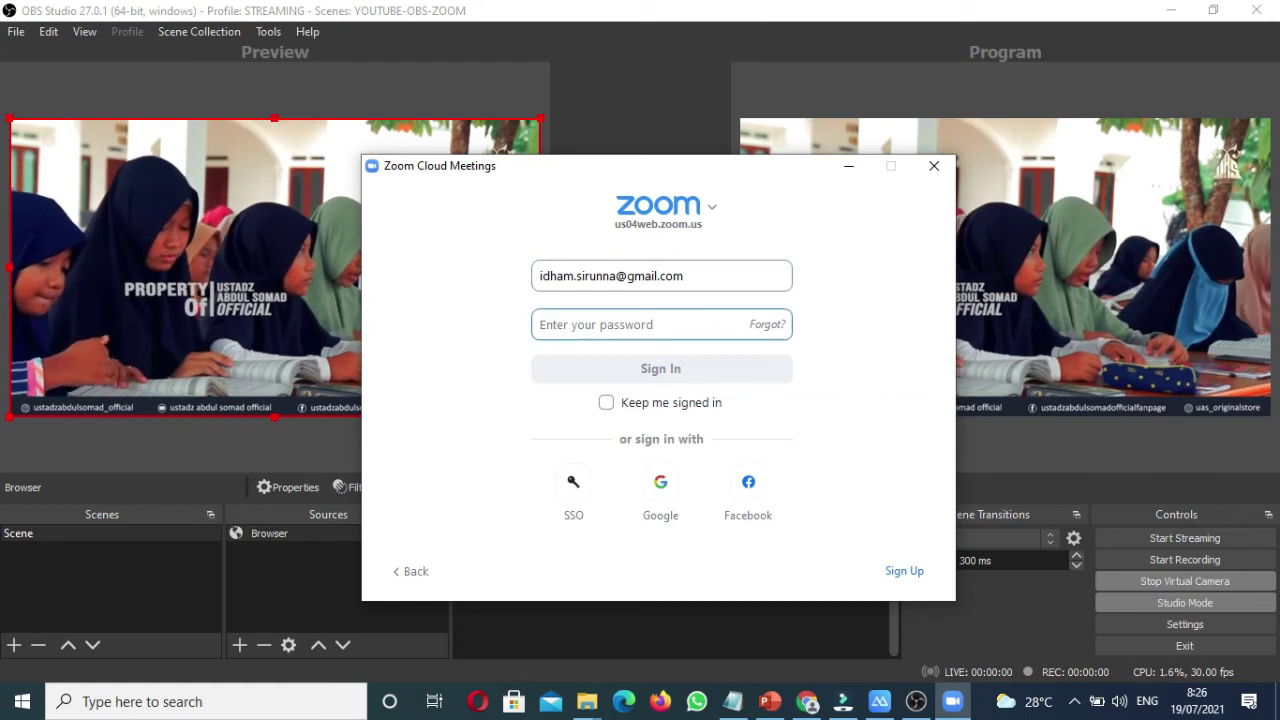
text(**)
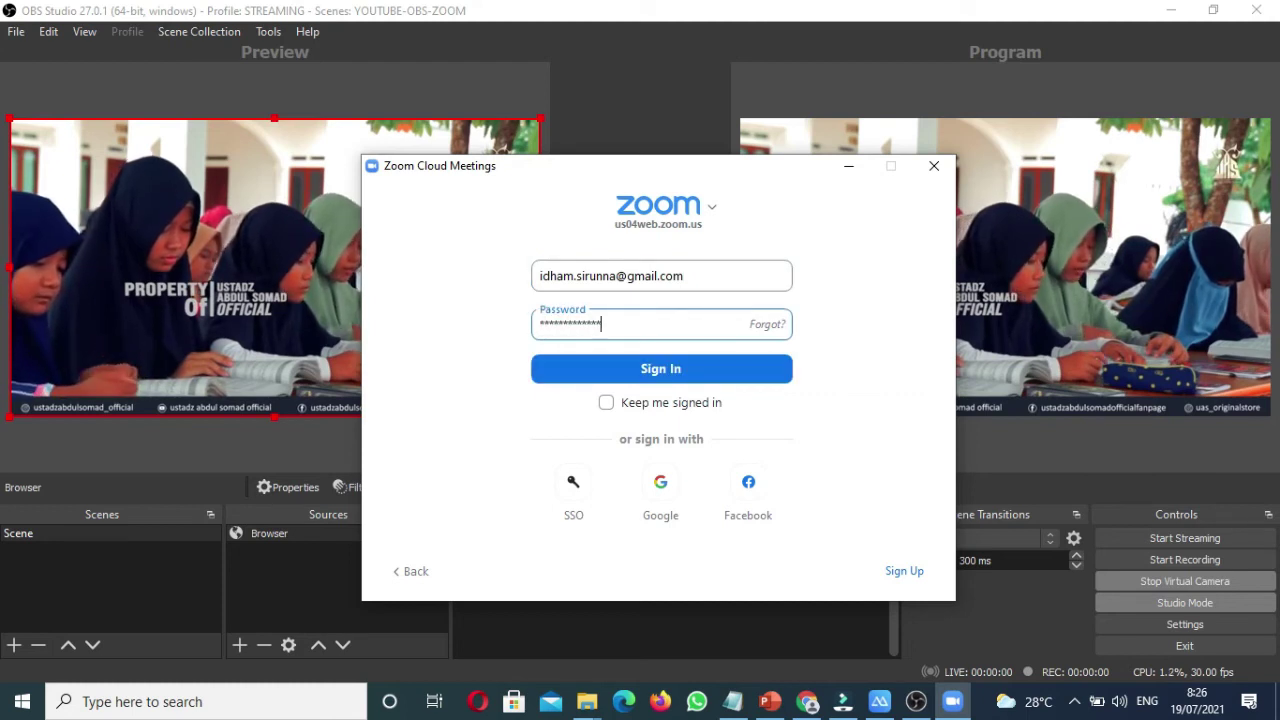
text(************)
key(Return)
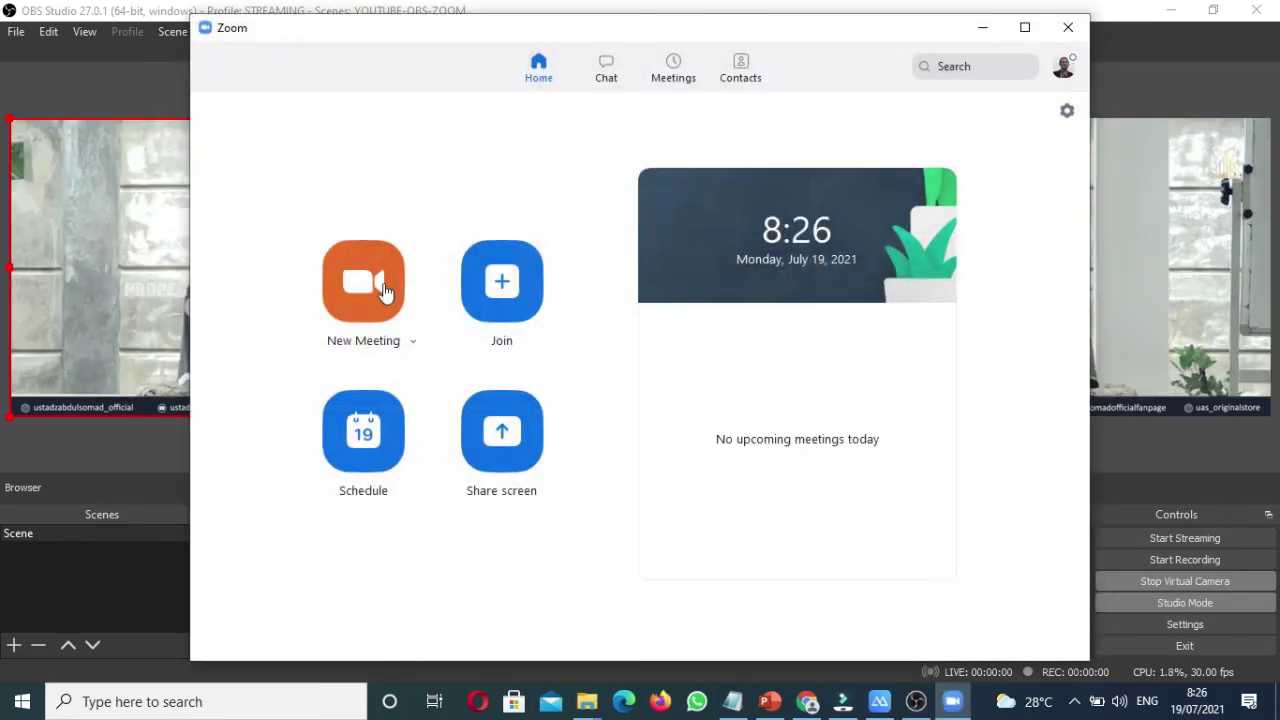
click(373, 284)
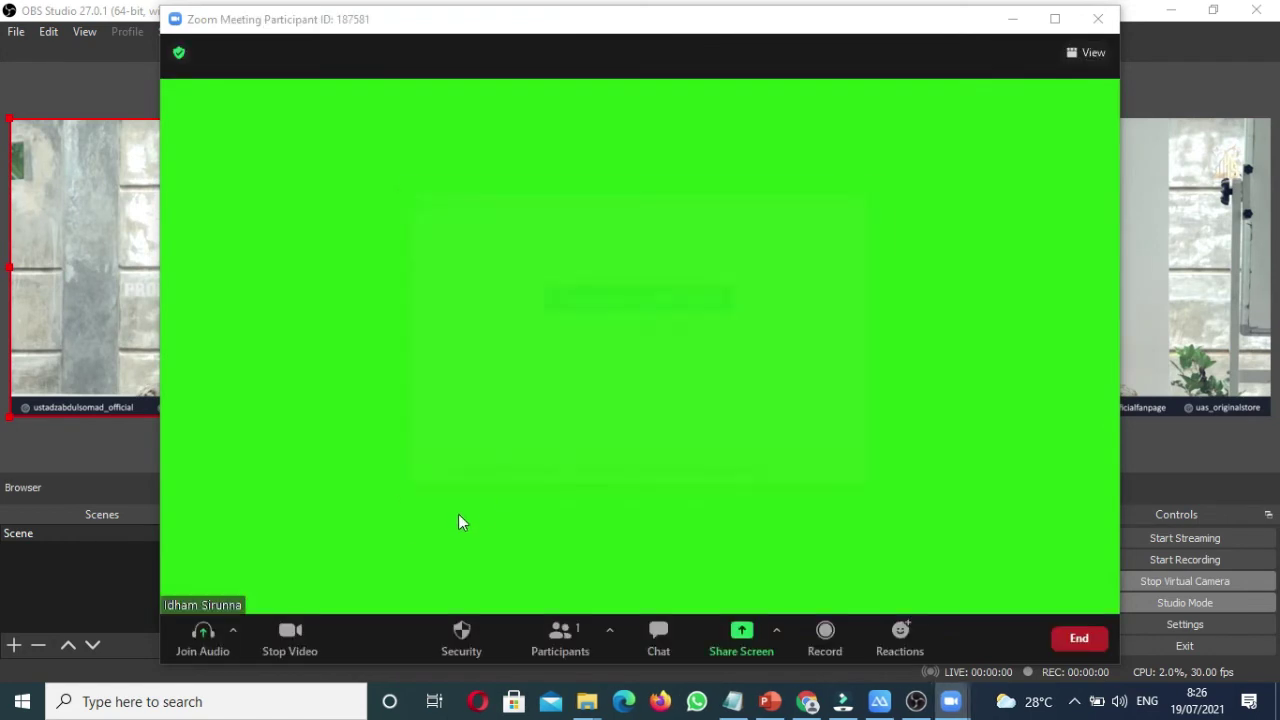
Step: Join computer audio, set OBS Virtual Camera as the meeting camera, then switch to OBS Studio
click(618, 299)
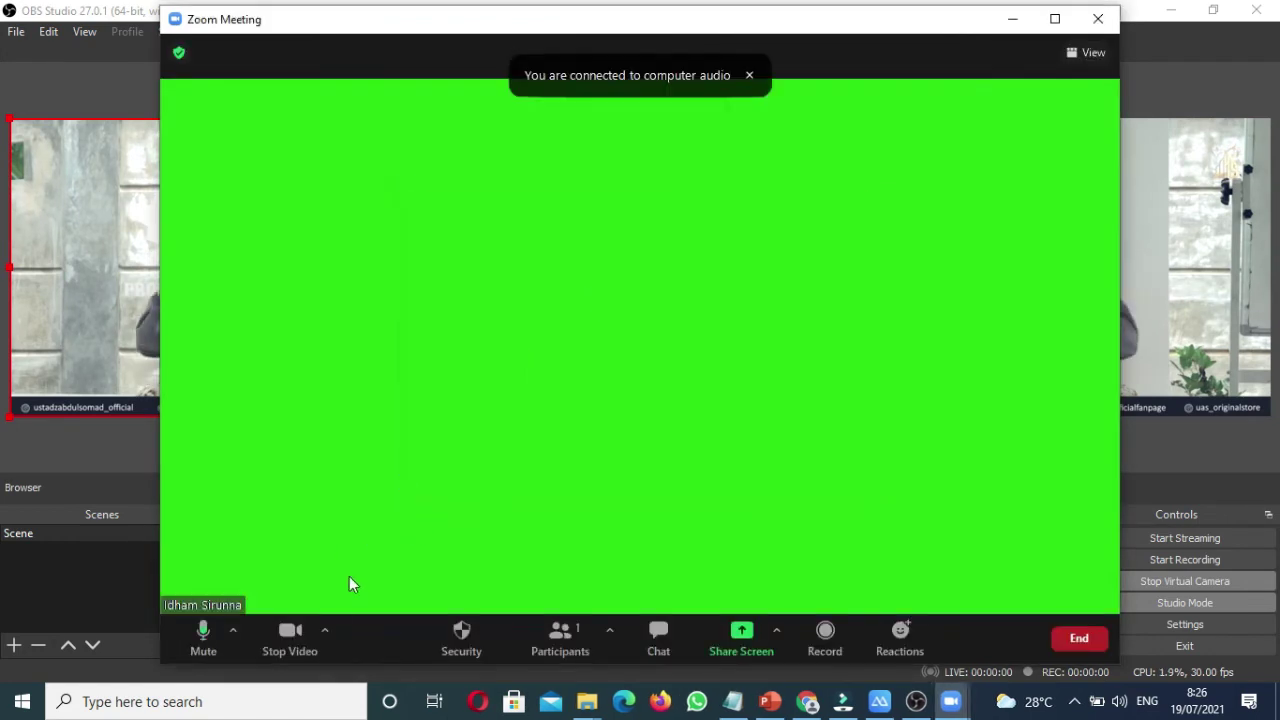
click(326, 630)
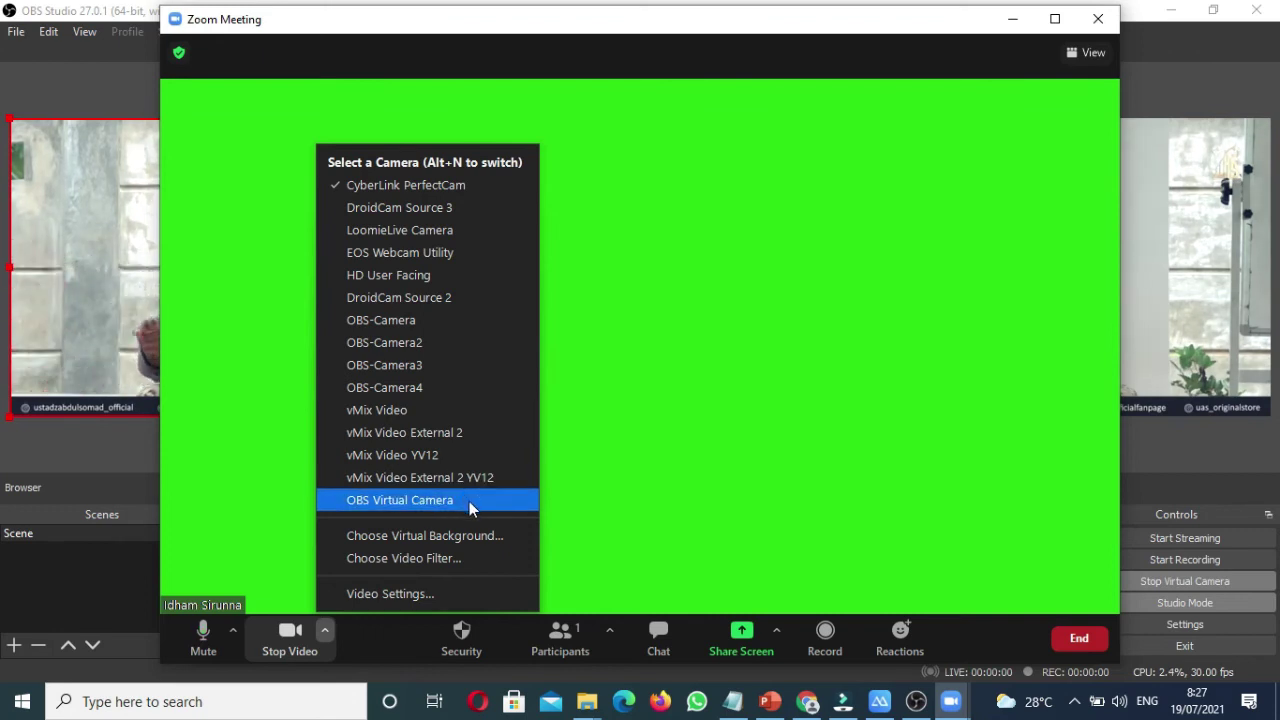
click(469, 501)
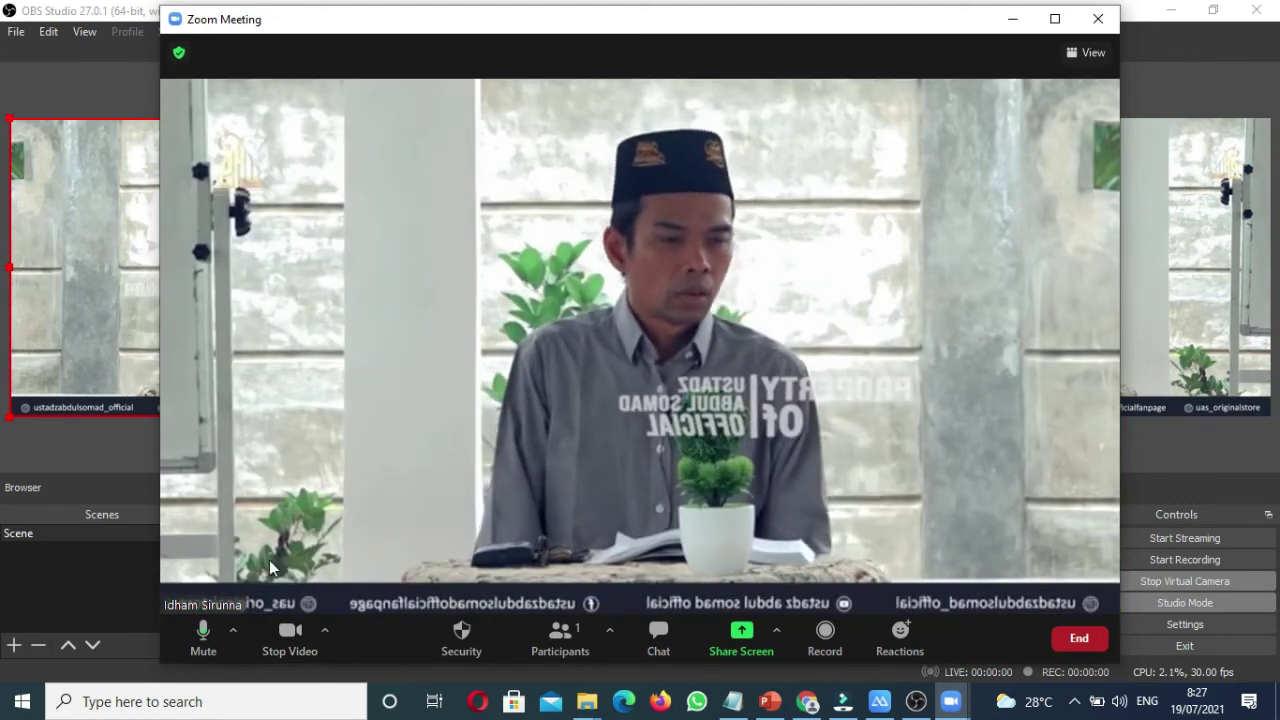
click(235, 631)
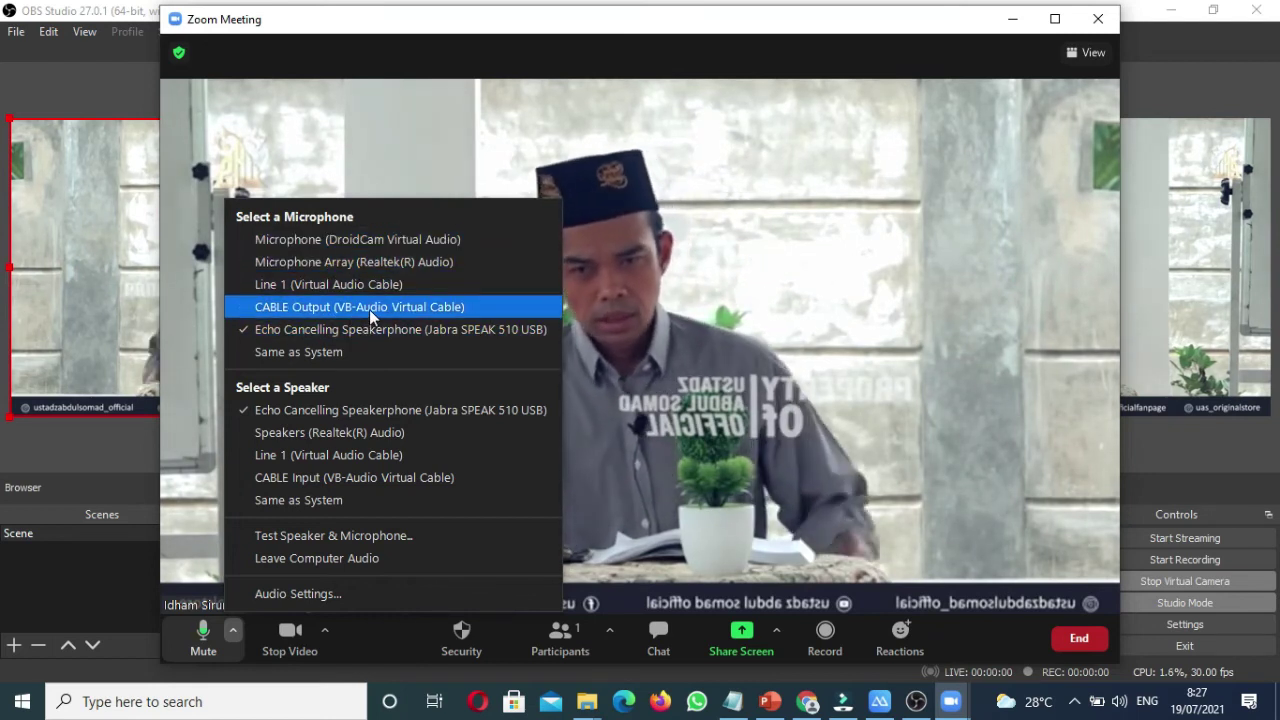
key(alt+Tab)
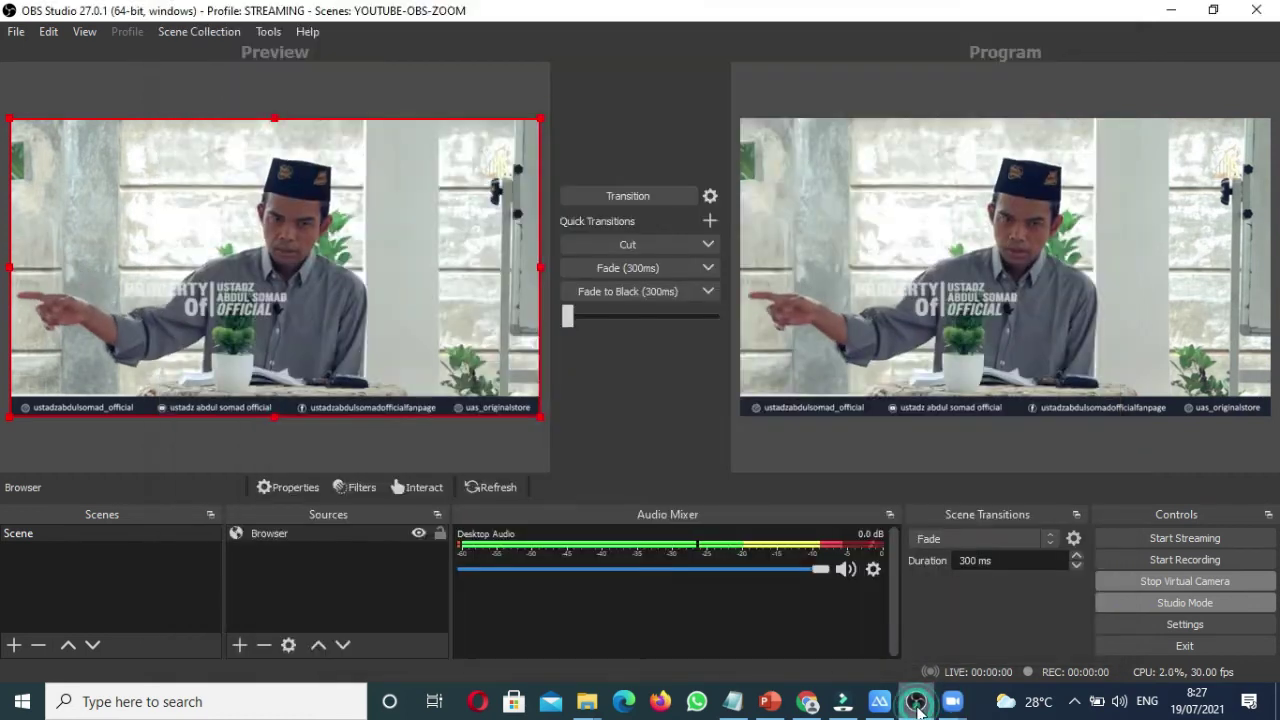
click(1186, 624)
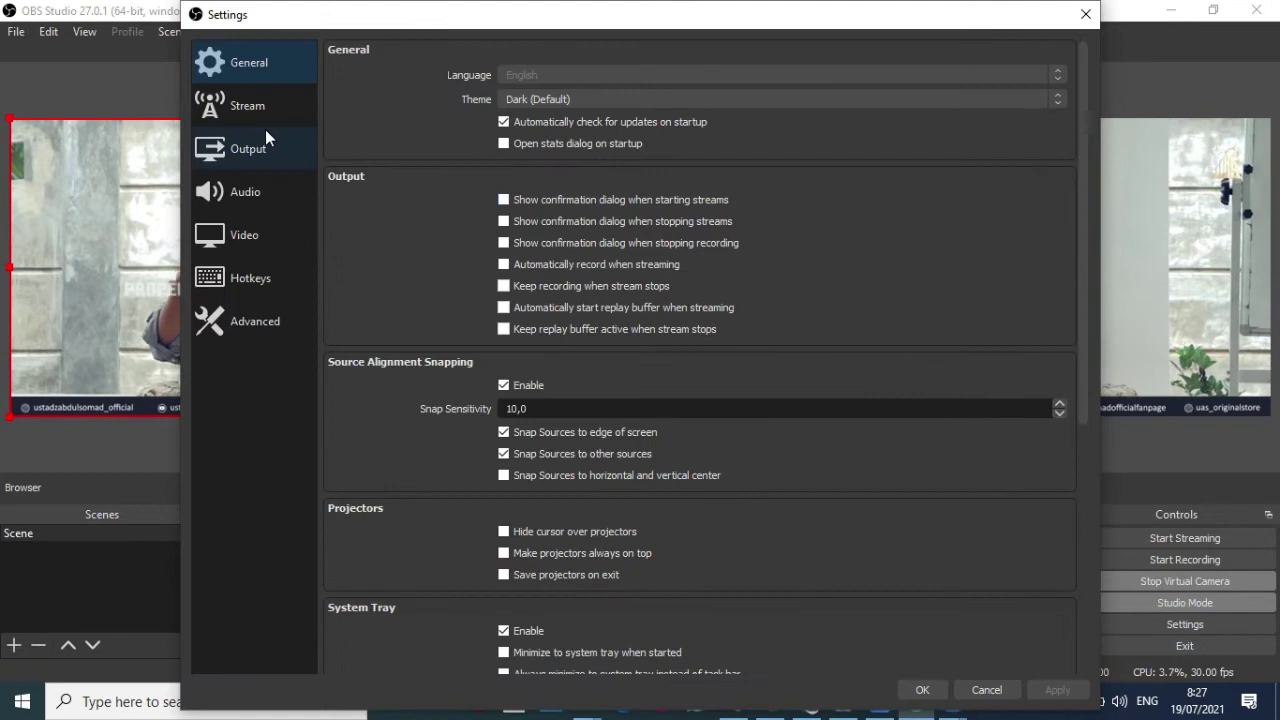
click(250, 198)
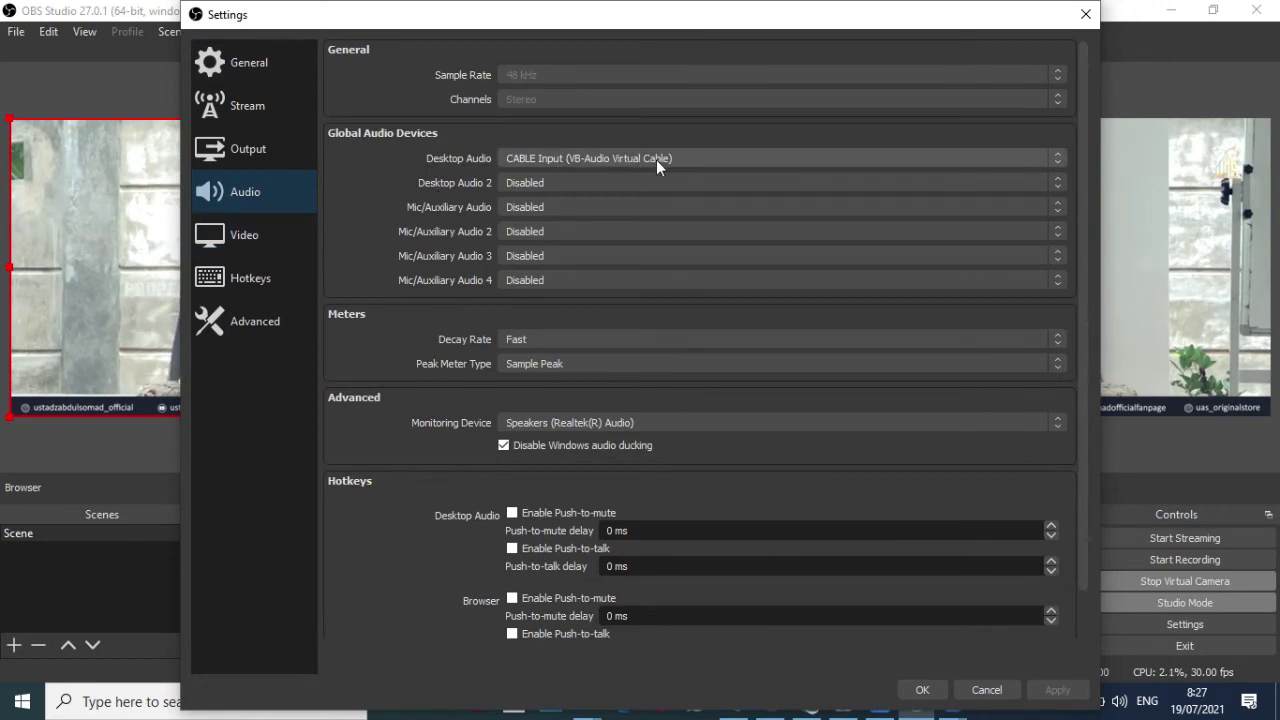
click(986, 689)
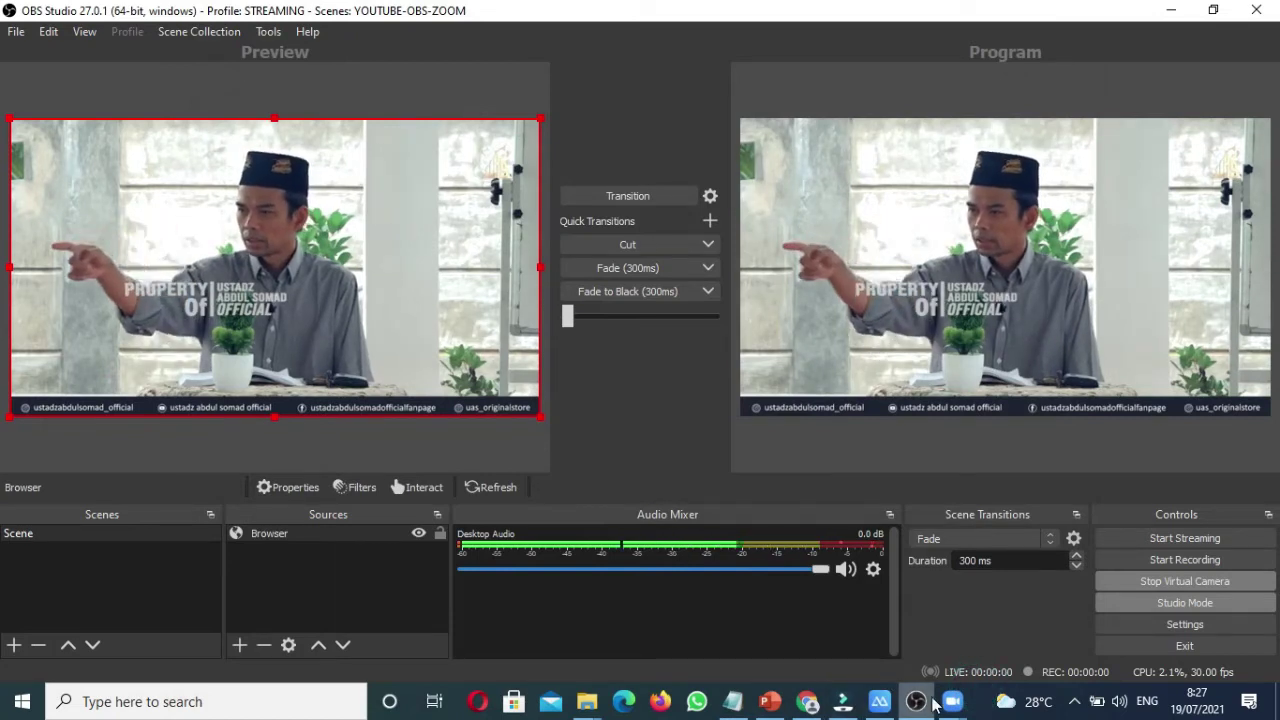
Step: Set the meeting microphone to CABLE Output and the speaker to CABLE Input
mouse_move(960, 704)
click(1036, 630)
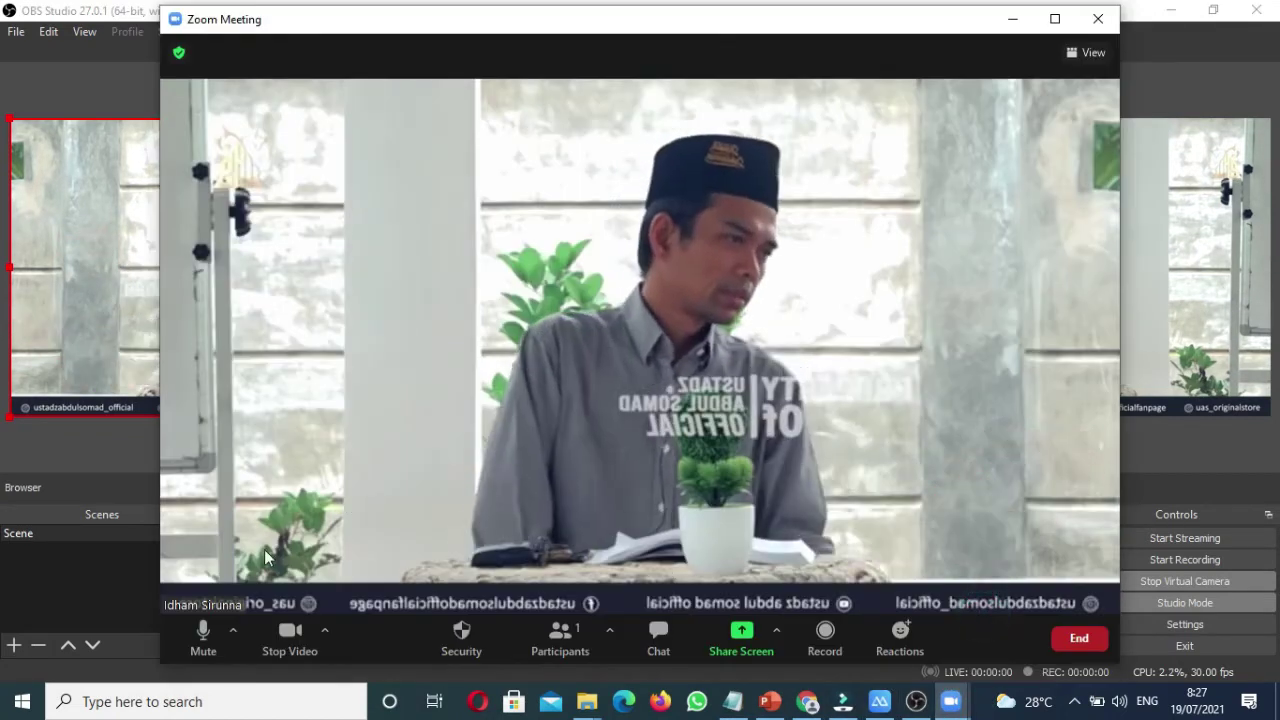
click(231, 634)
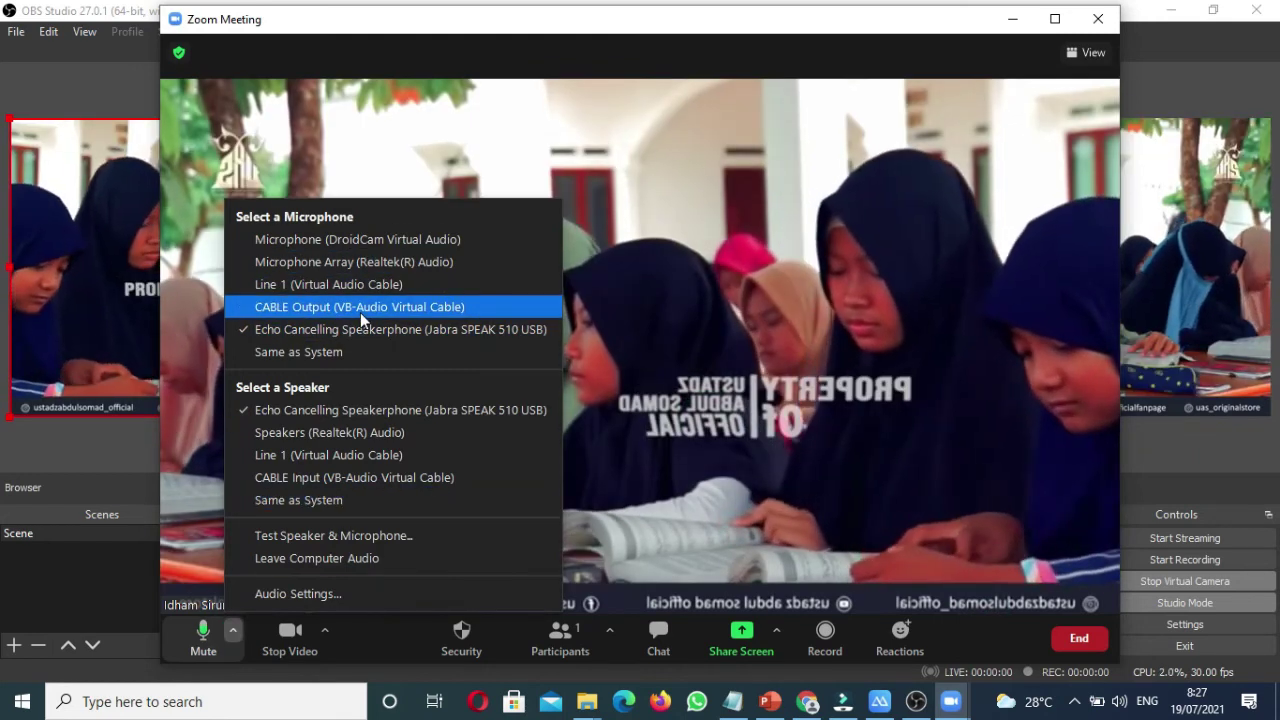
click(360, 312)
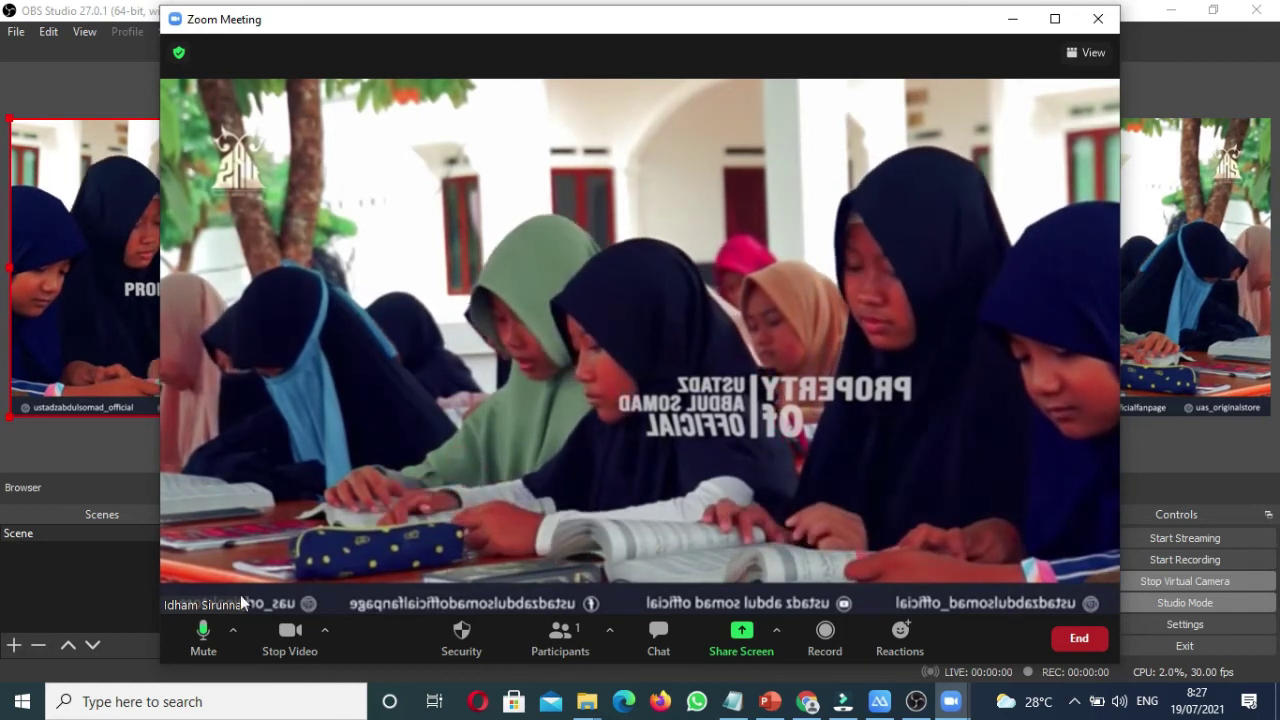
click(236, 630)
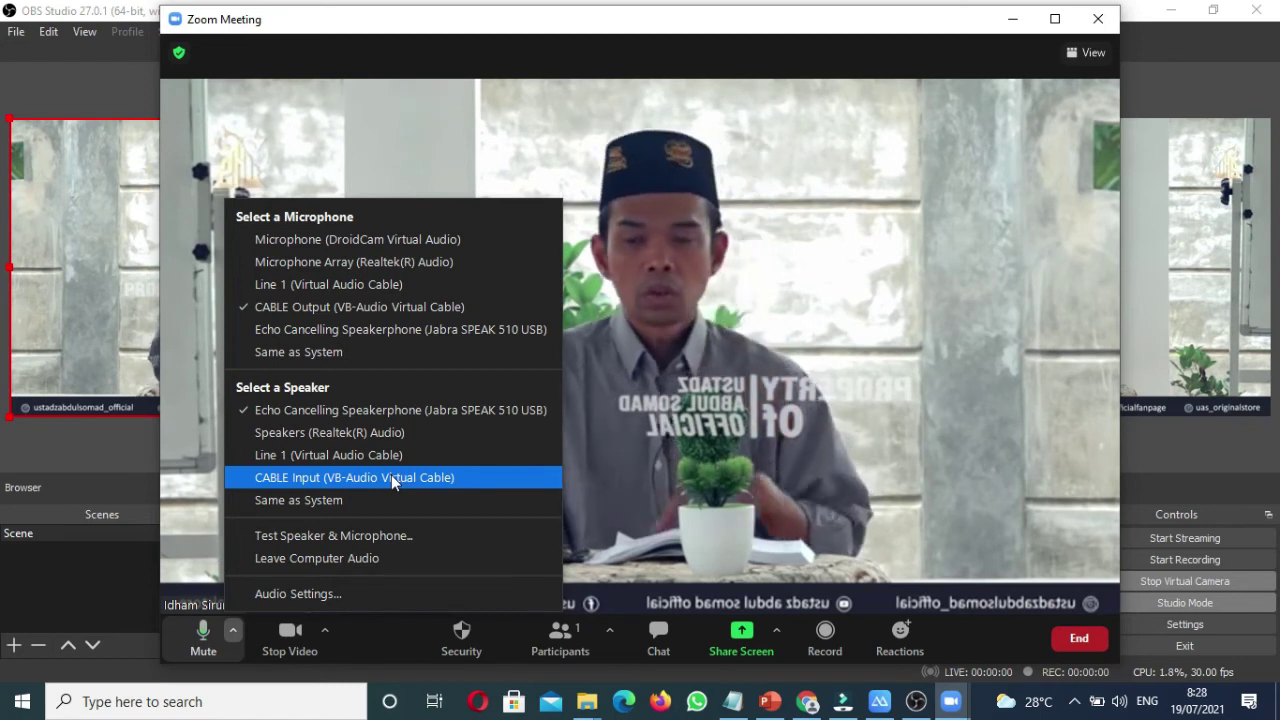
click(391, 477)
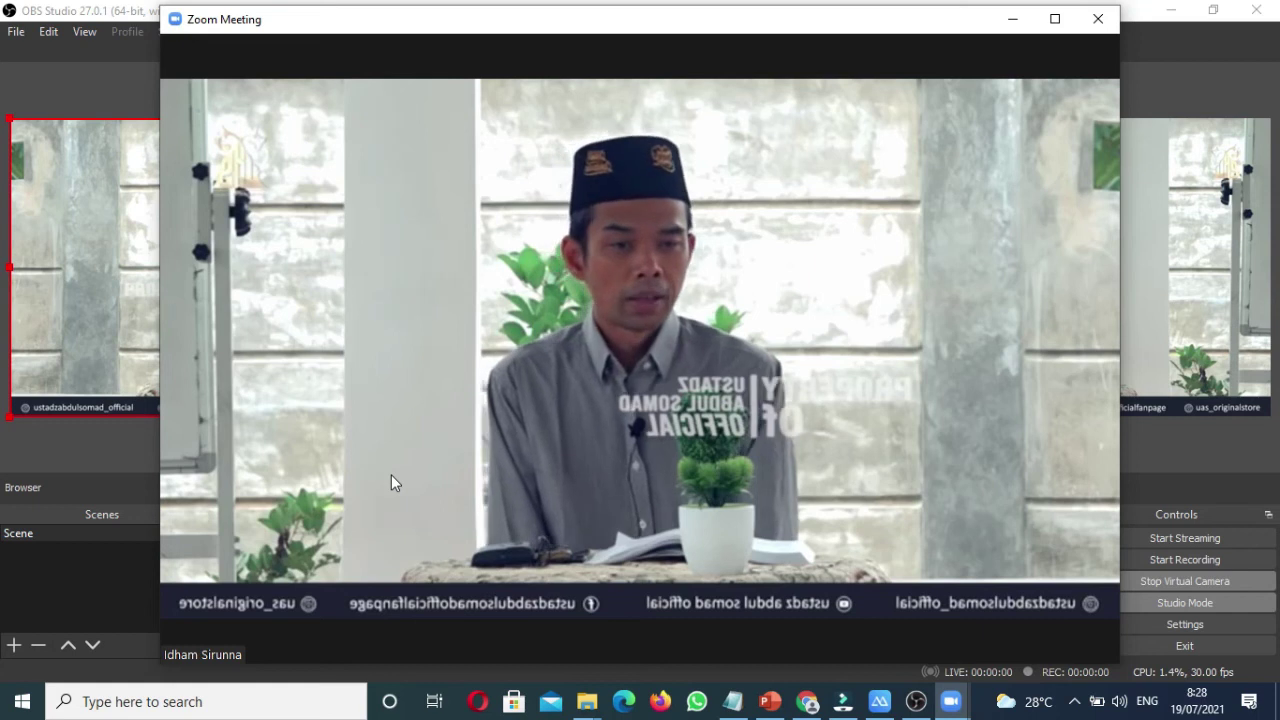
mouse_move(489, 419)
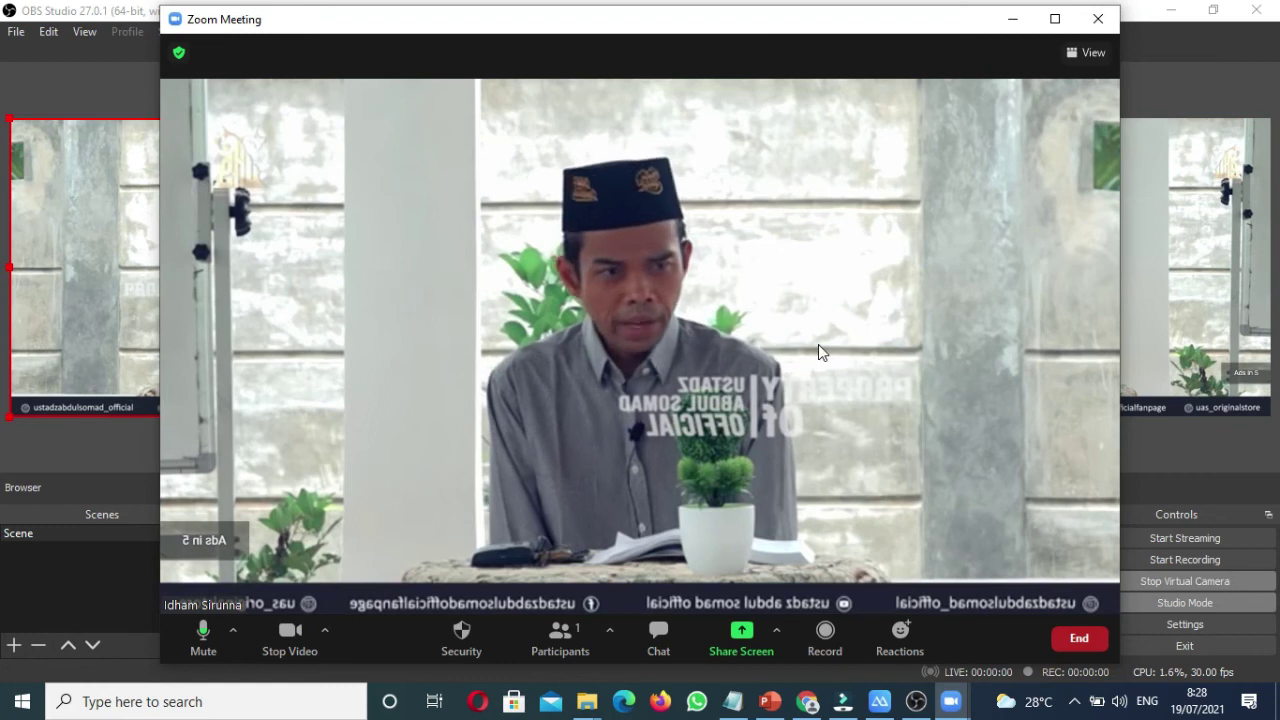
Step: View the meeting ID and passcode, then show the phone mirrored in ApowerMirror
click(180, 58)
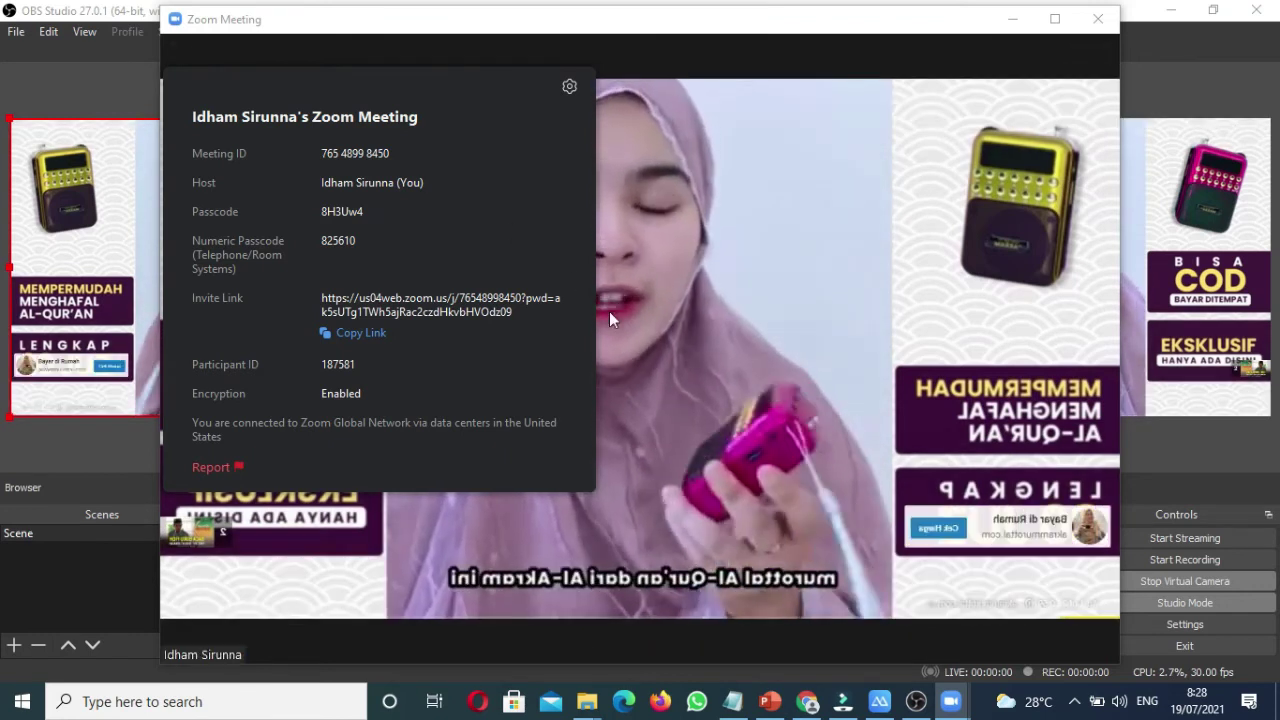
click(879, 701)
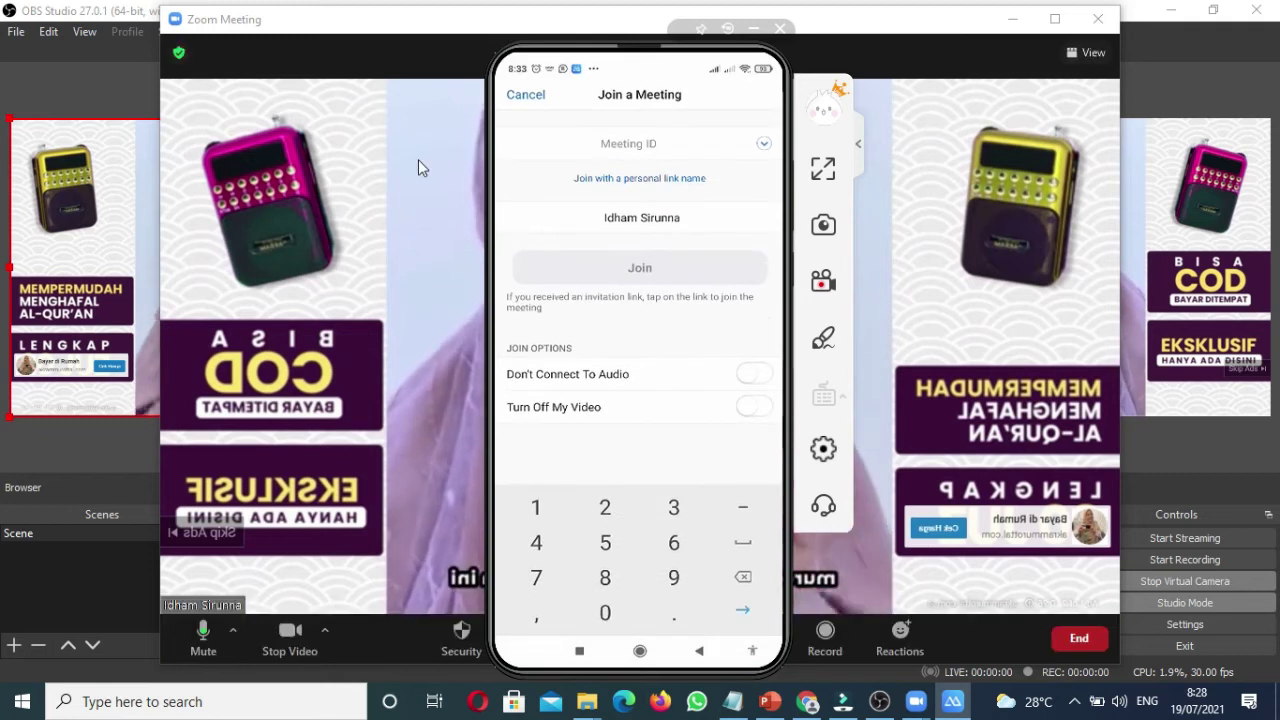
Step: Narrow the Zoom window, dock the ApowerMirror phone screen beside it, and redisplay the meeting ID and passcode
click(180, 53)
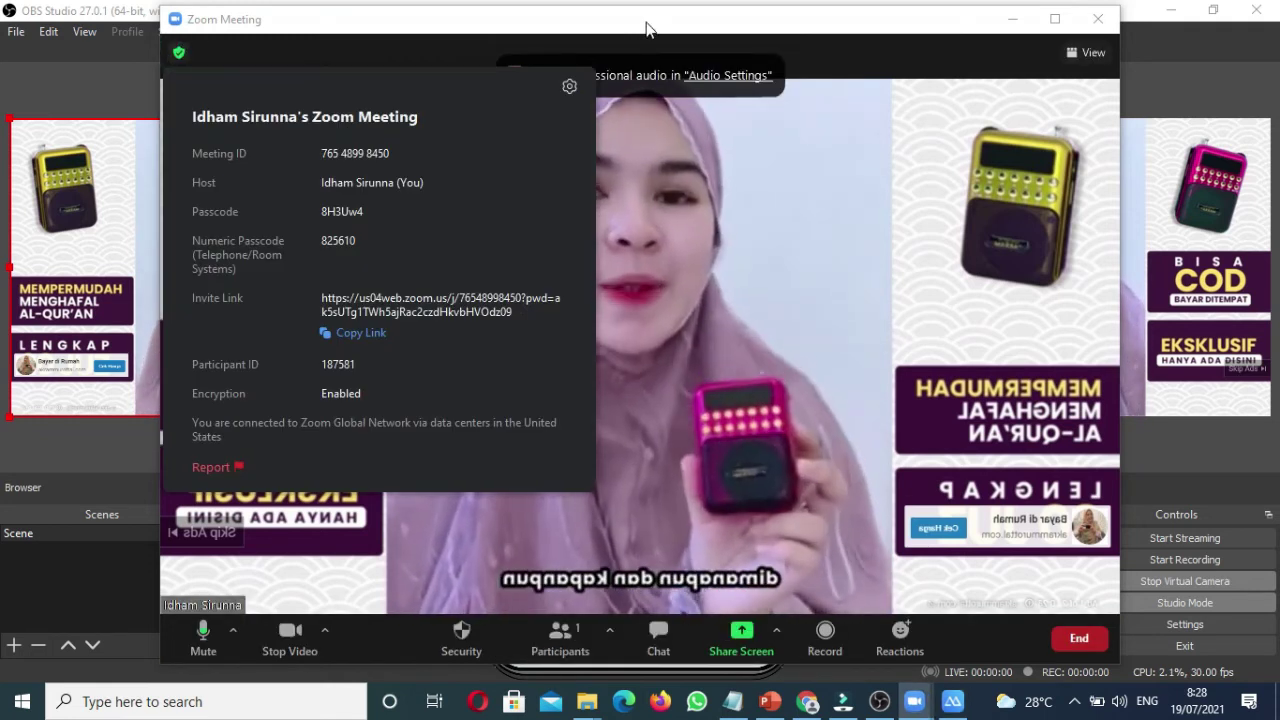
drag(1118, 196, 698, 259)
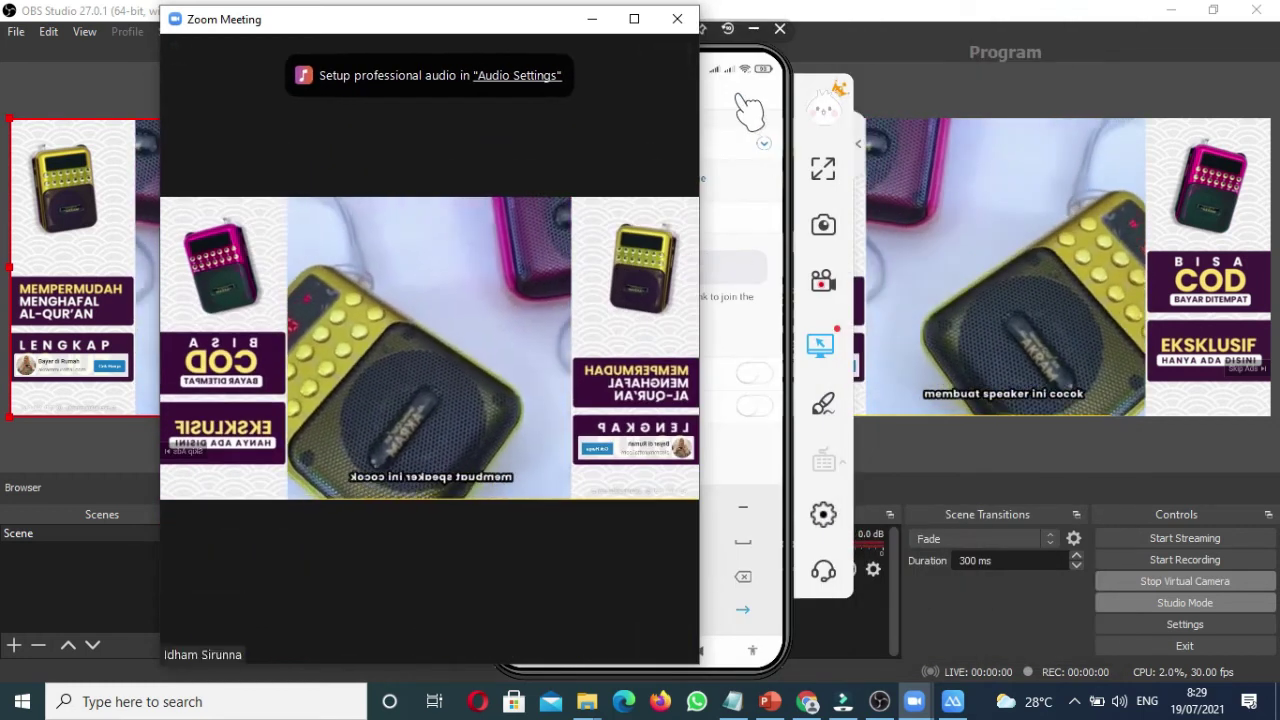
click(743, 112)
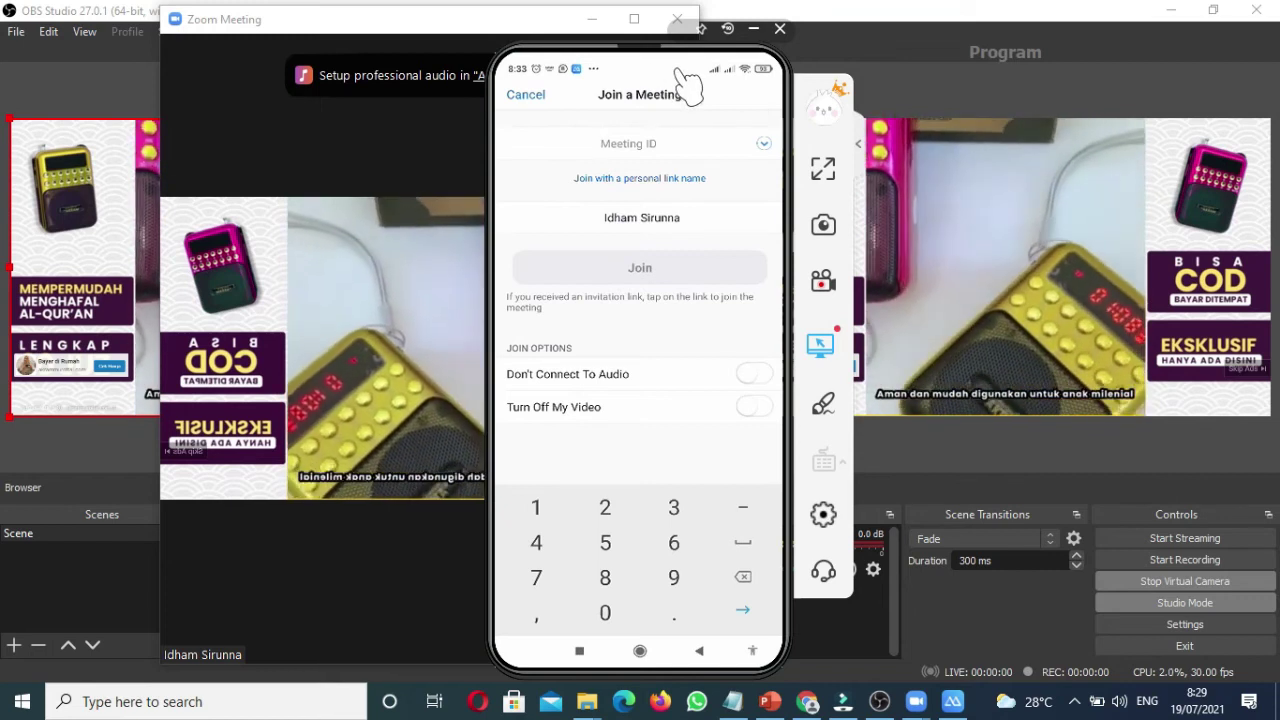
double_click(671, 80)
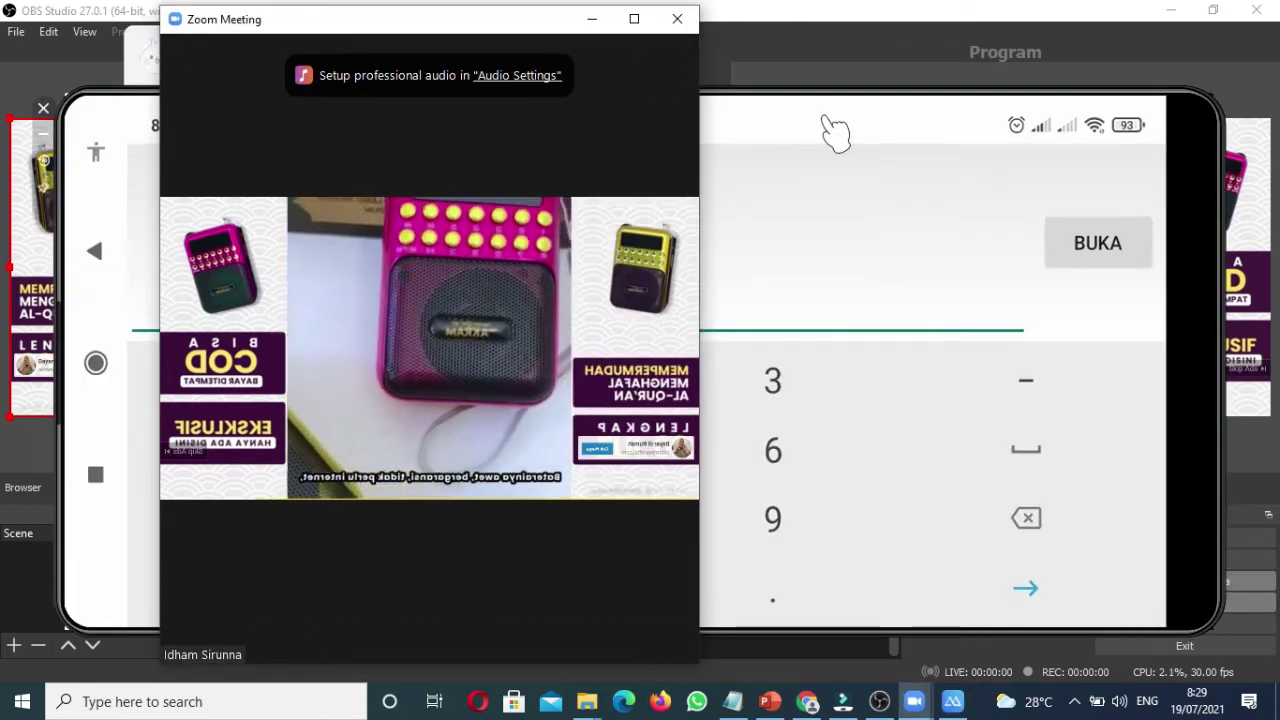
double_click(830, 130)
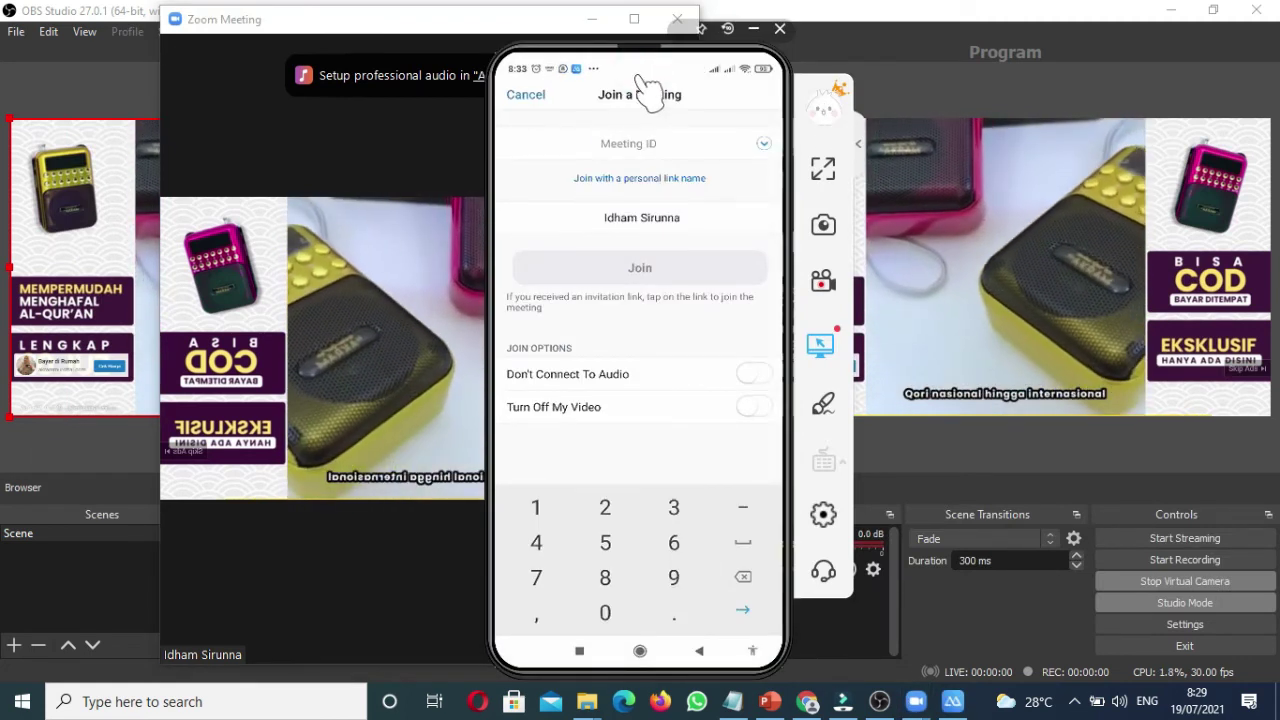
drag(590, 57, 896, 43)
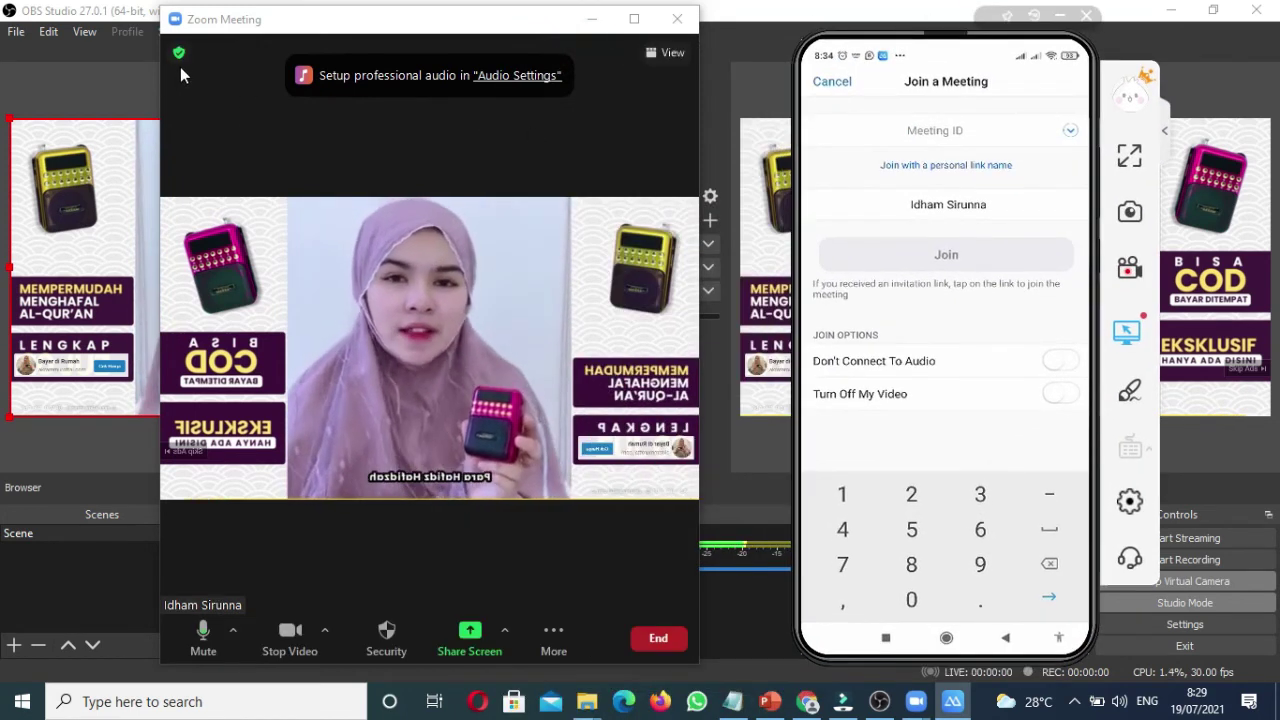
click(176, 56)
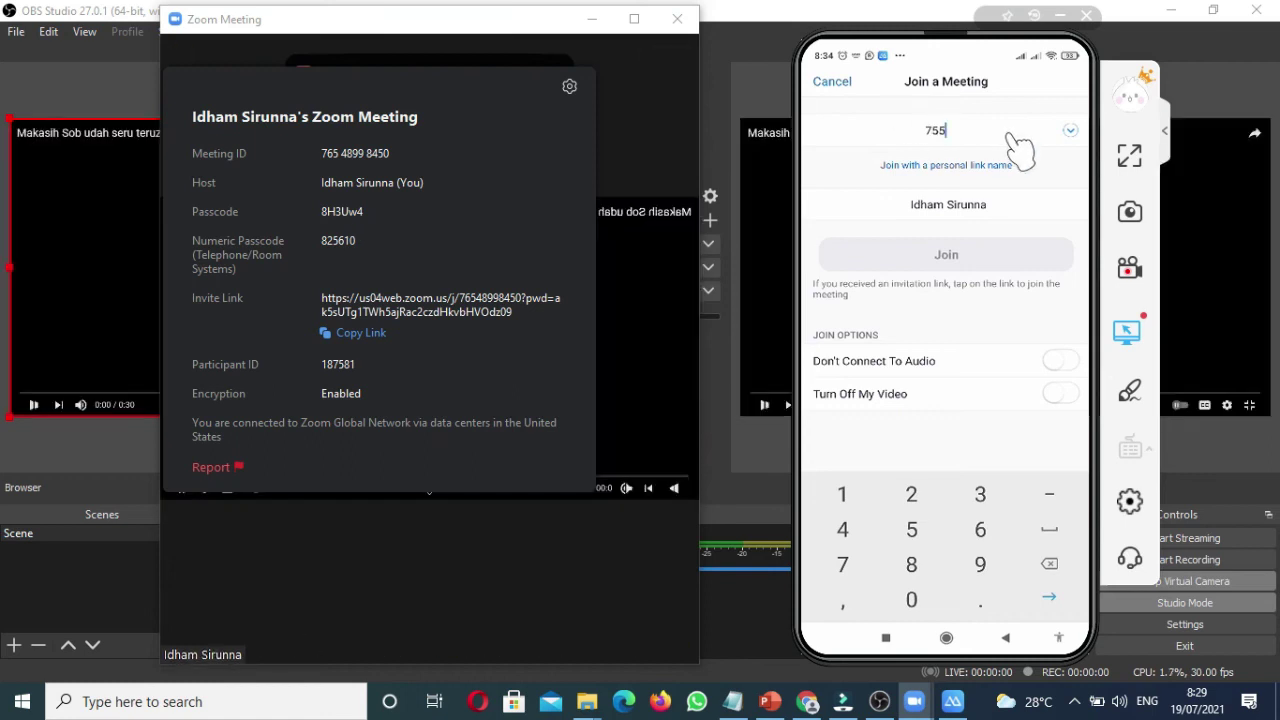
Step: On the phone, join meeting 65 489 9845 as Test Streamin and enter the meeting passcode
key(BackSpace)
key(BackSpace)
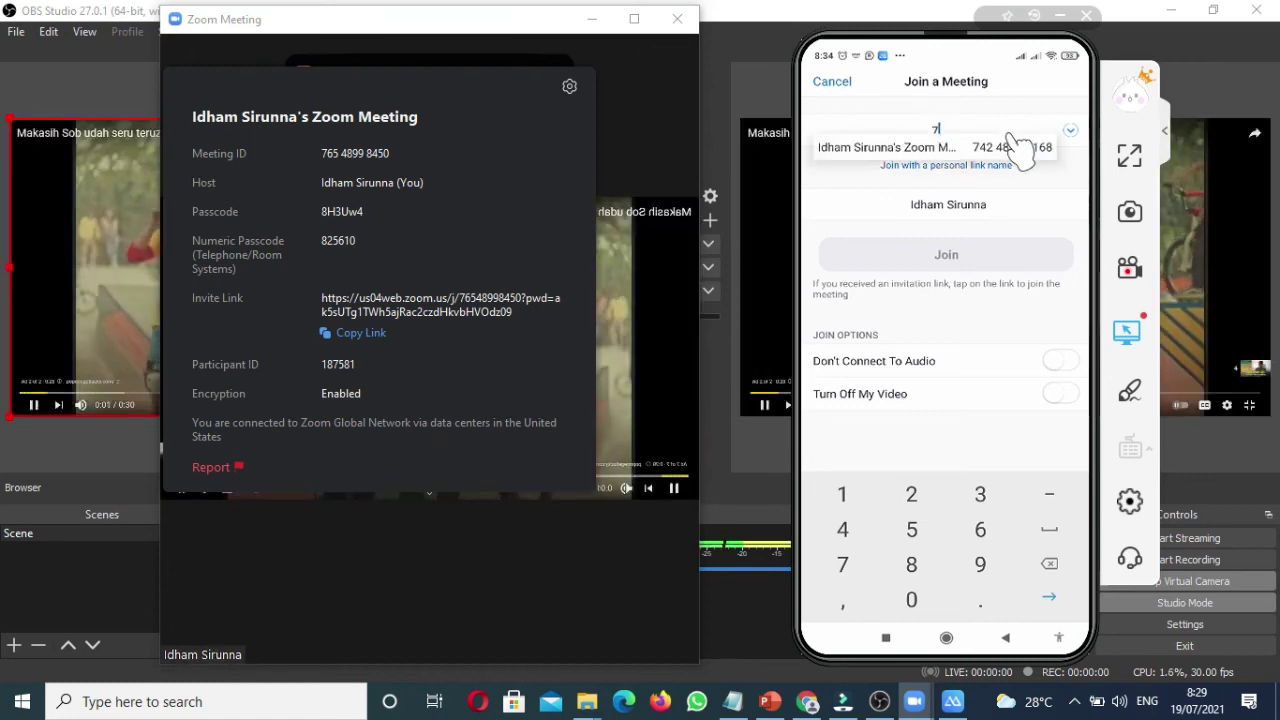
text(65 )
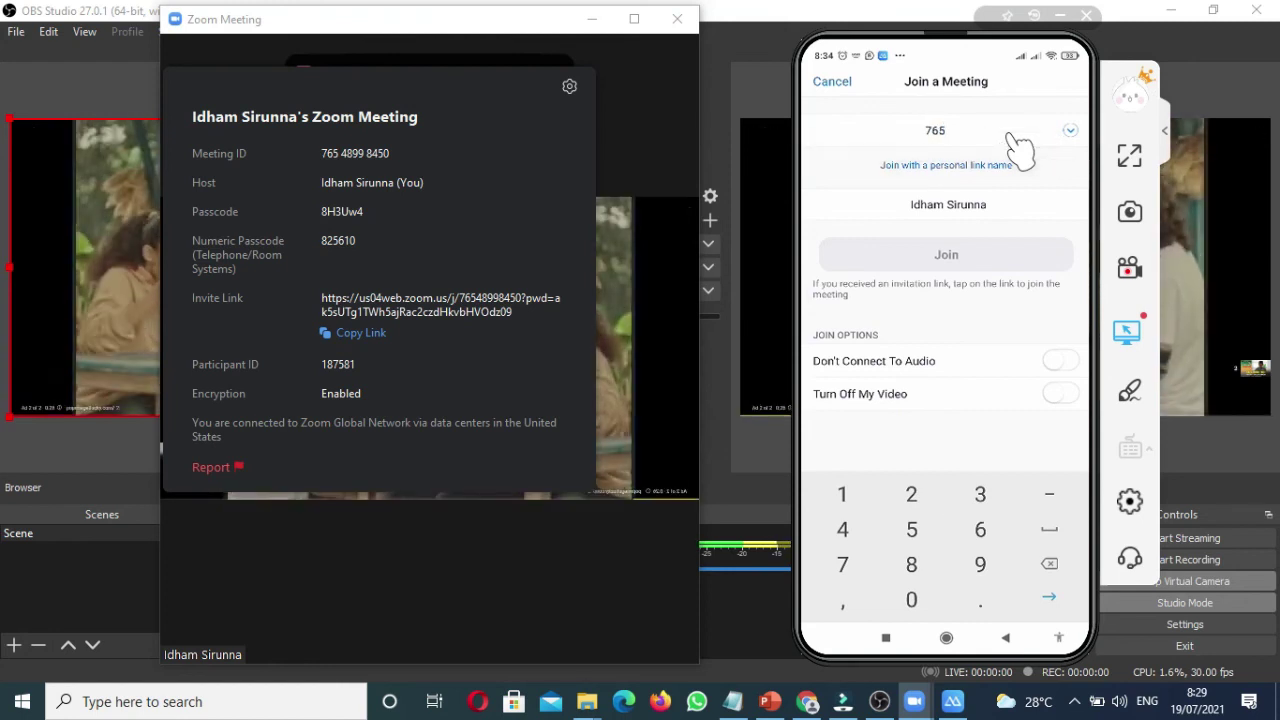
text(48)
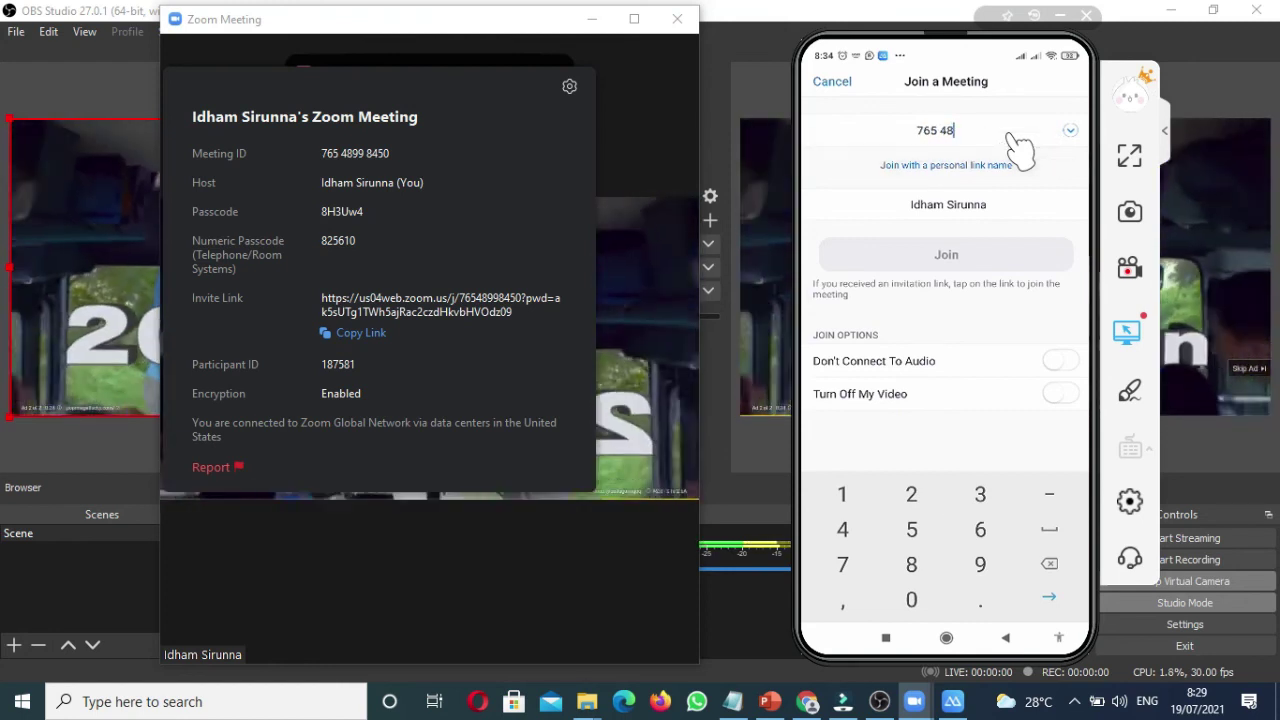
text(9 9)
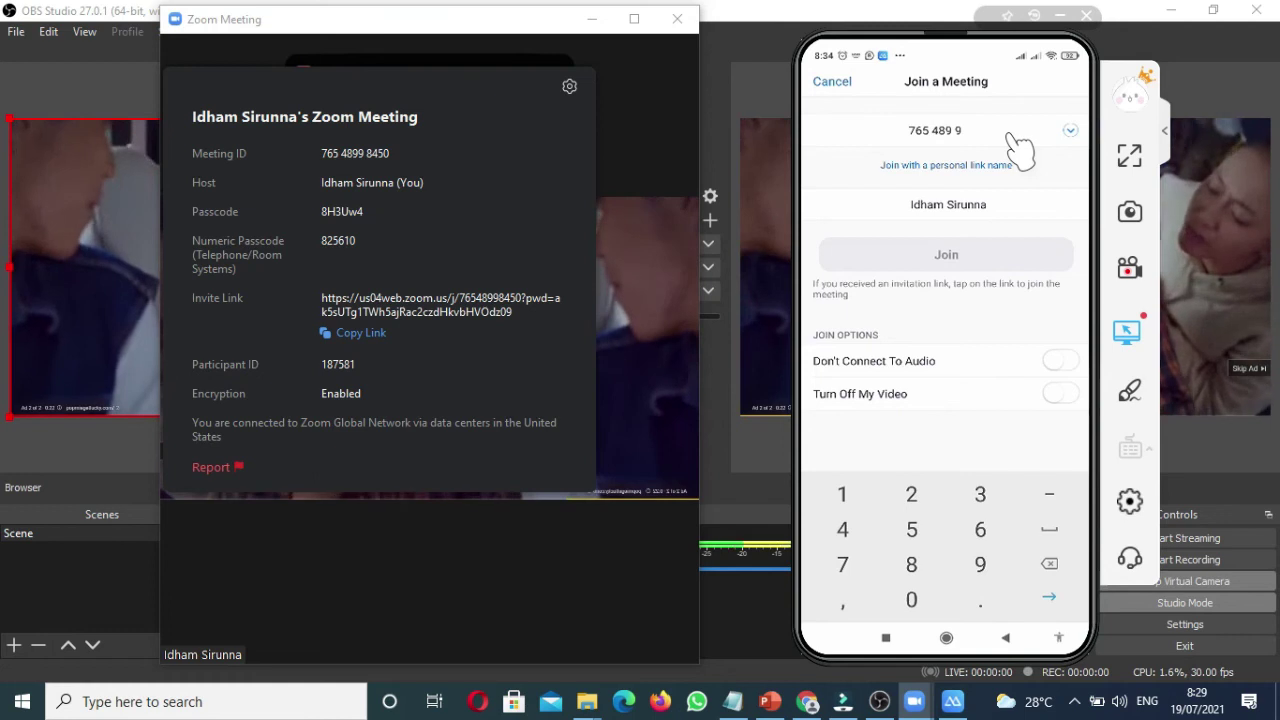
text(8450)
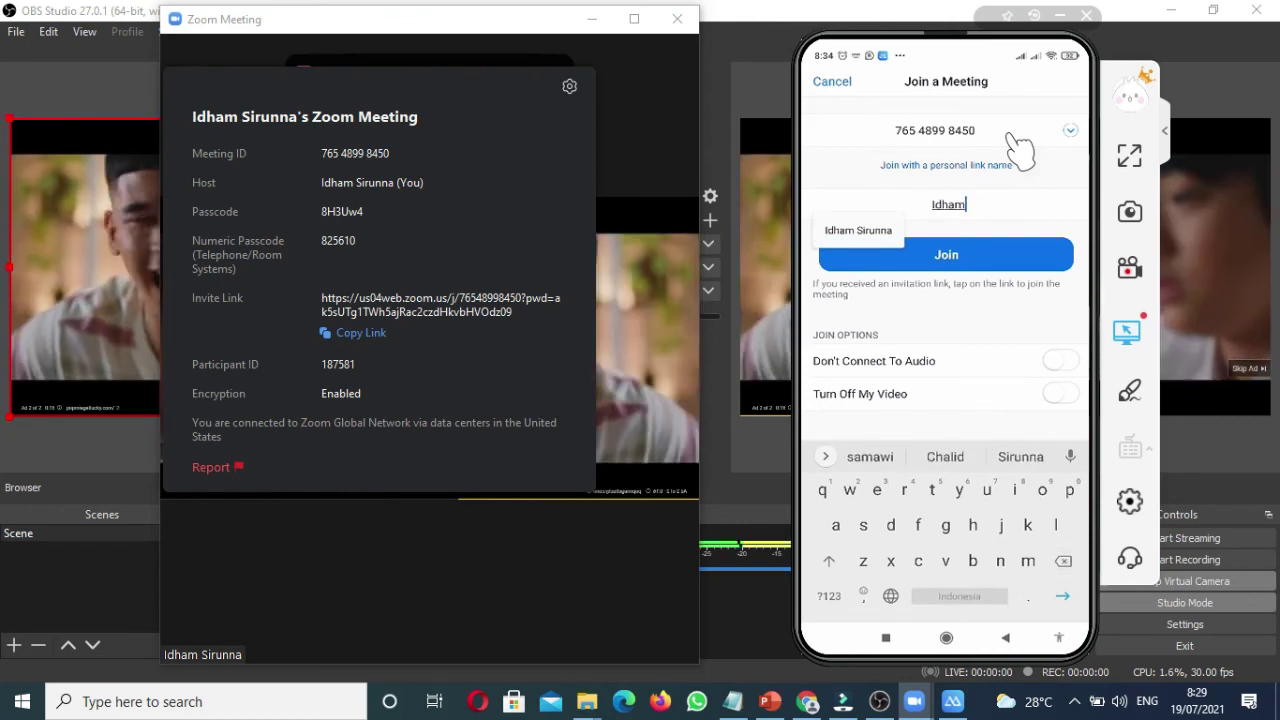
key(BackSpace)
key(BackSpace)
text(Te)
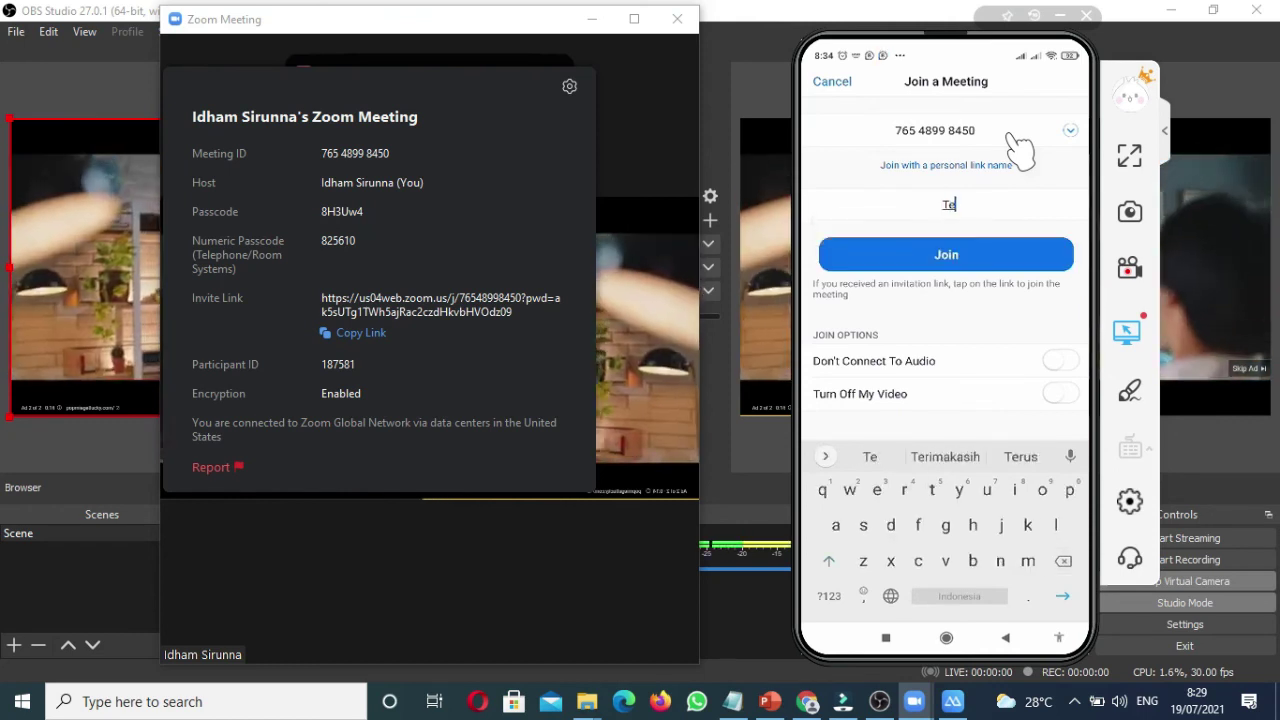
text(st )
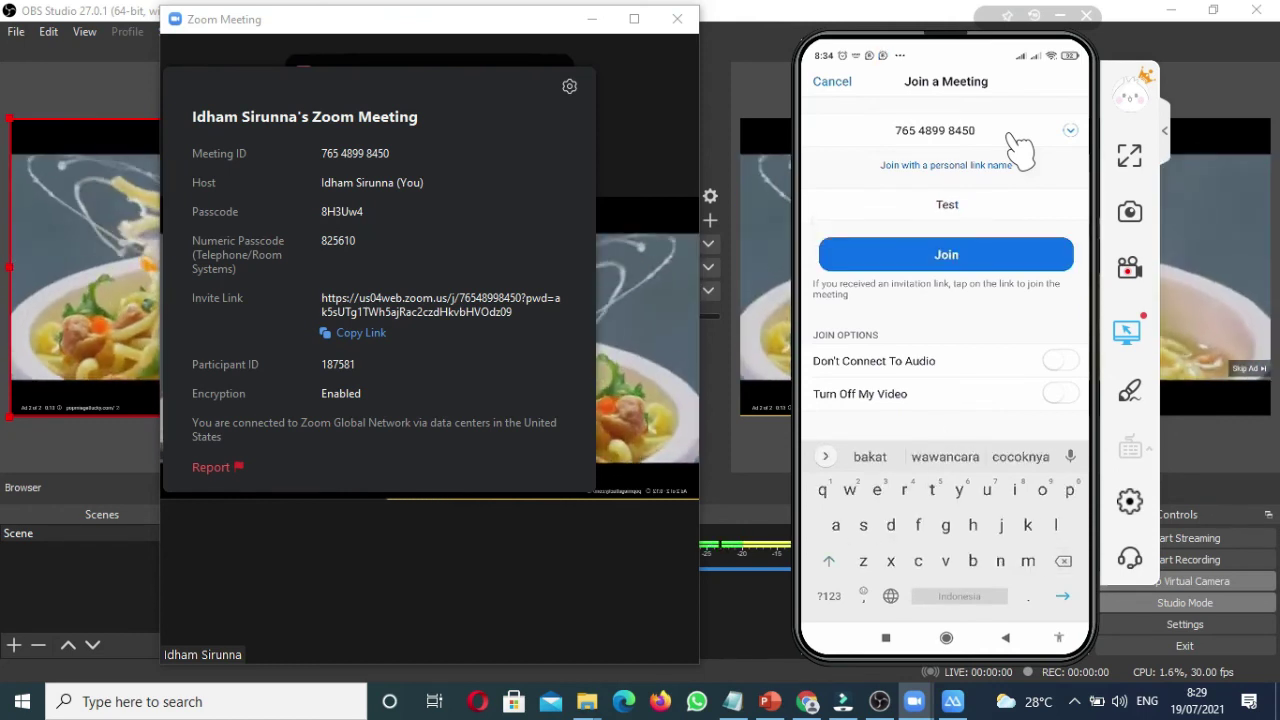
text(Stream)
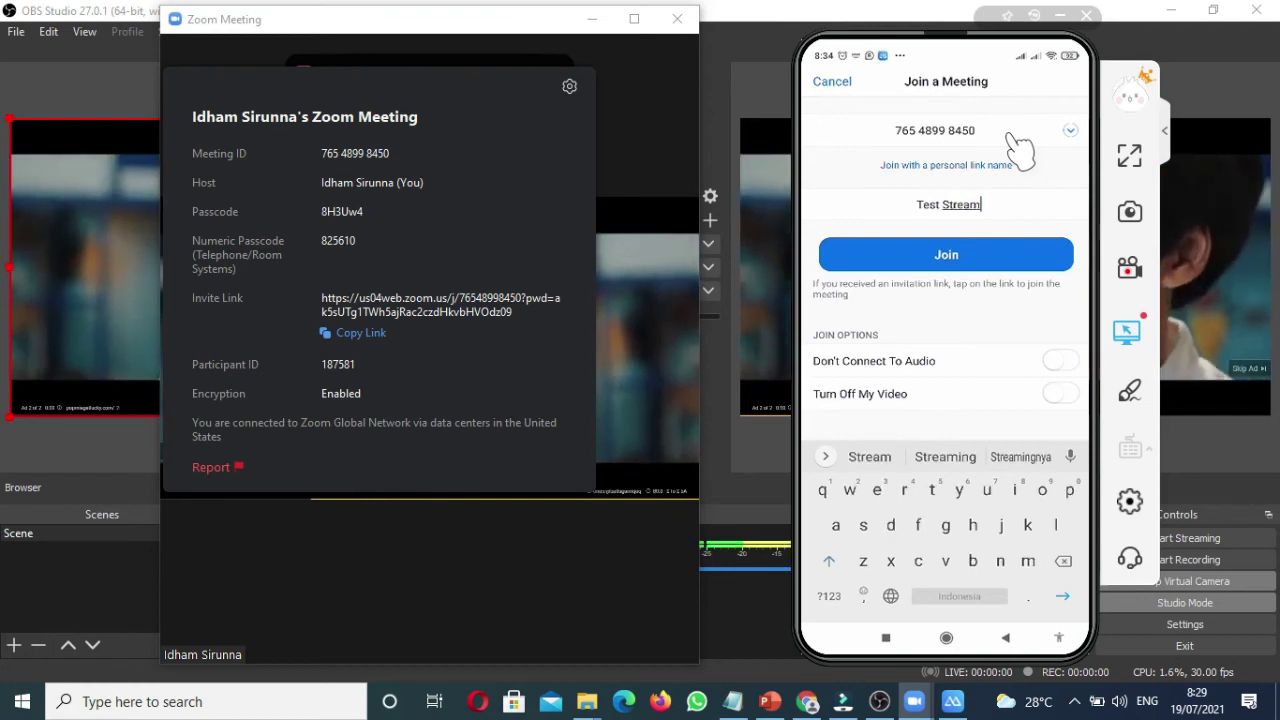
text(in)
key(Return)
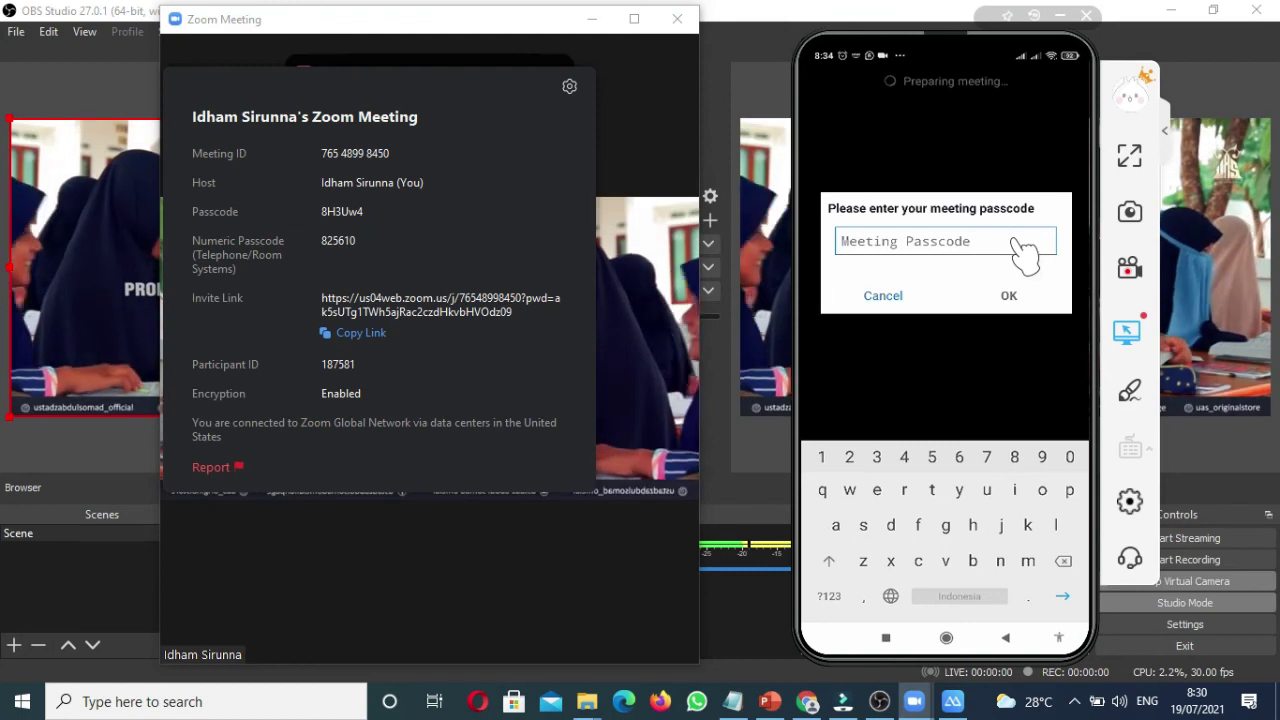
text(8)
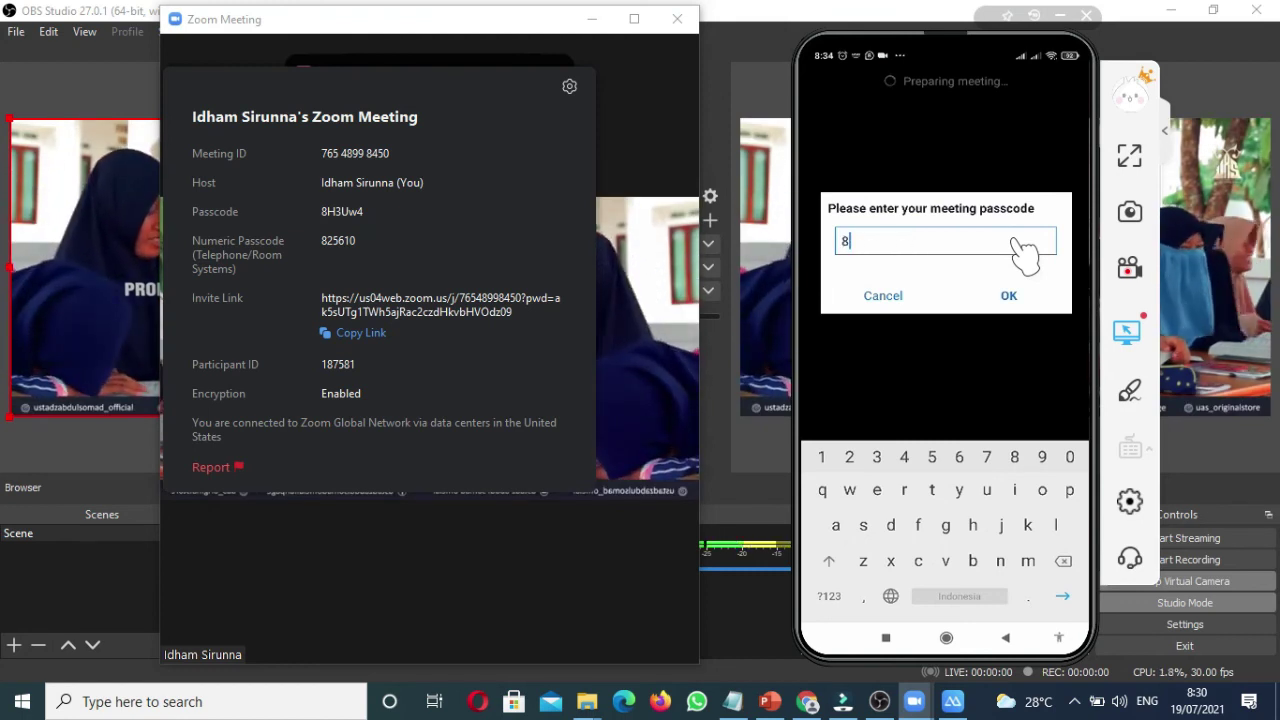
text(H)
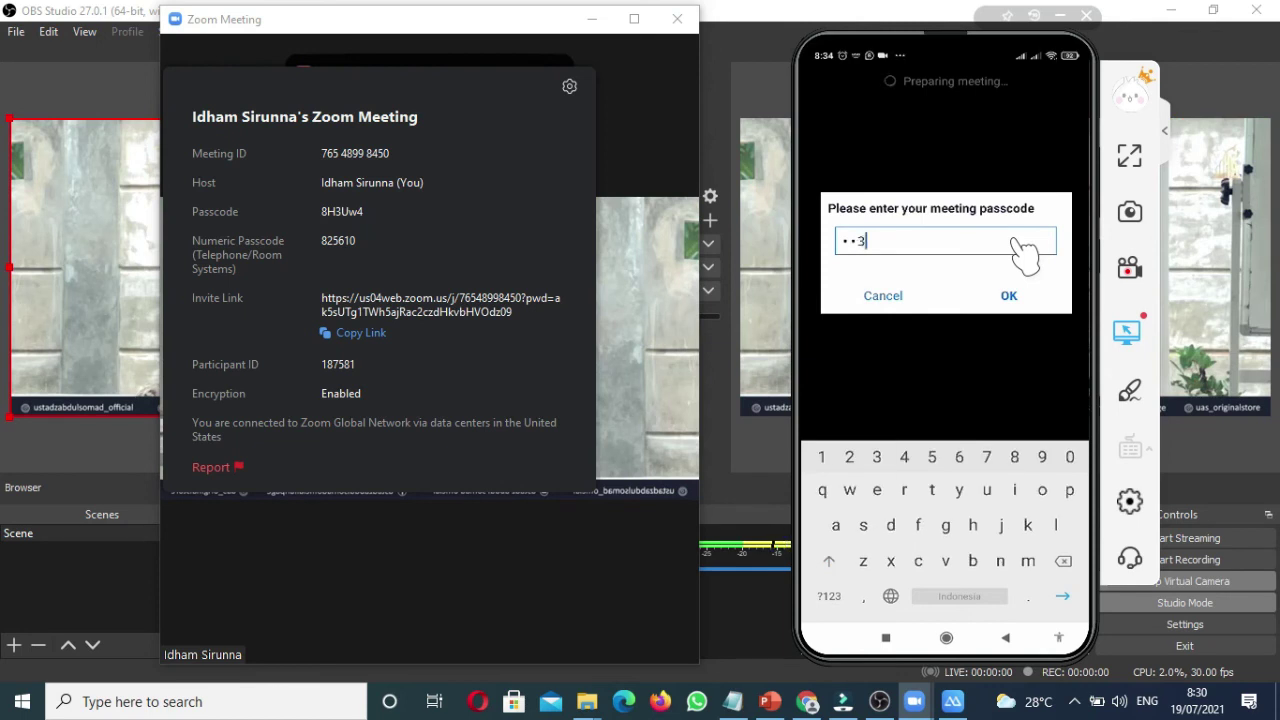
text(3)
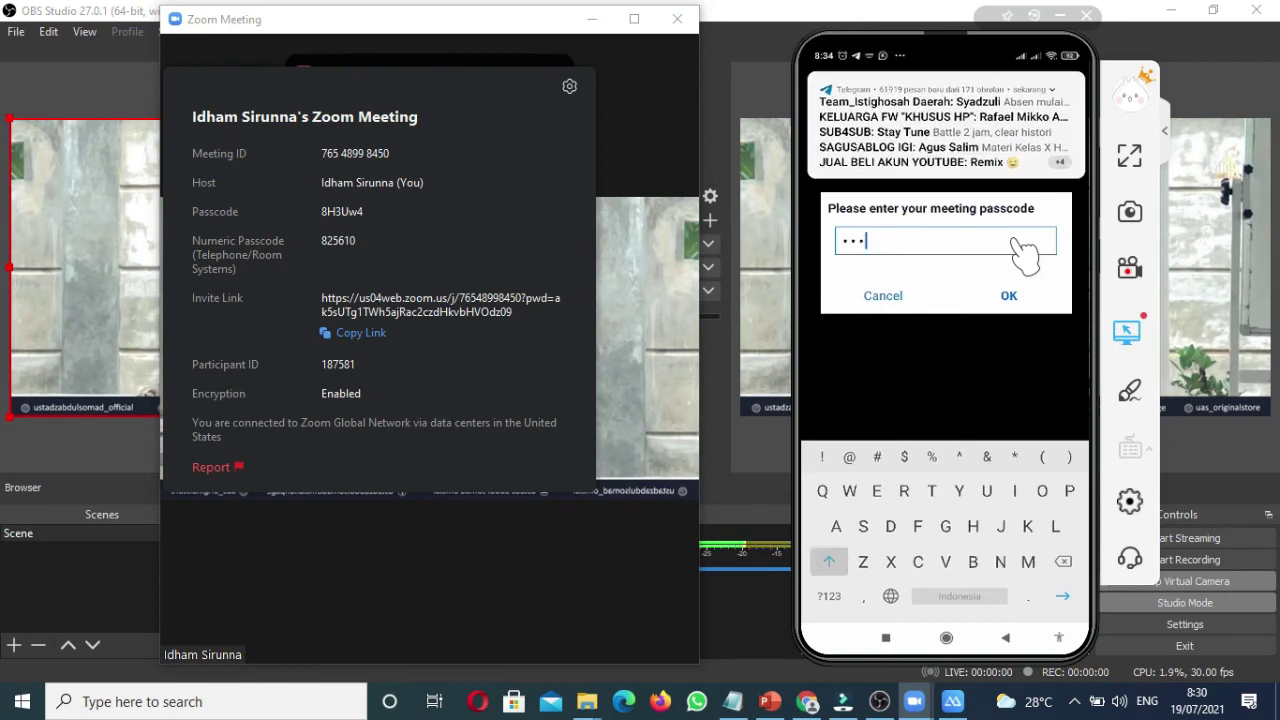
text(U)
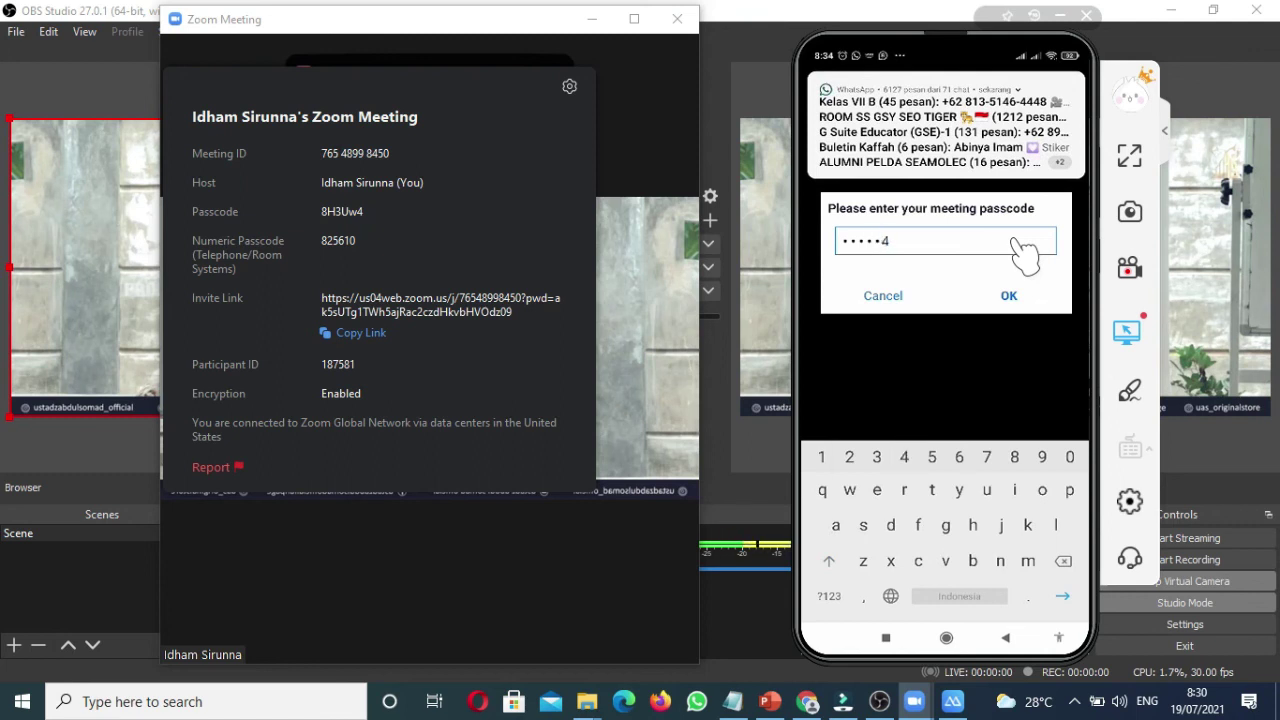
text(w4)
key(Return)
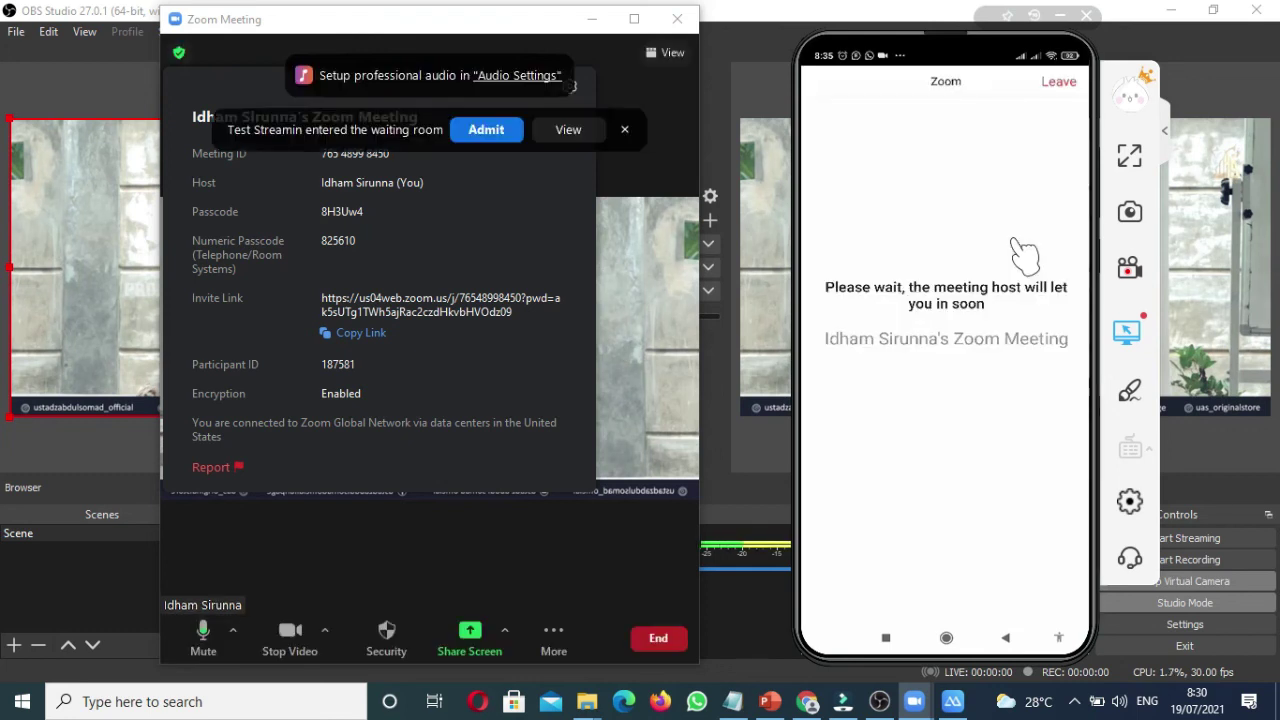
Step: Admit Test Streamin from the Zoom waiting room
click(480, 137)
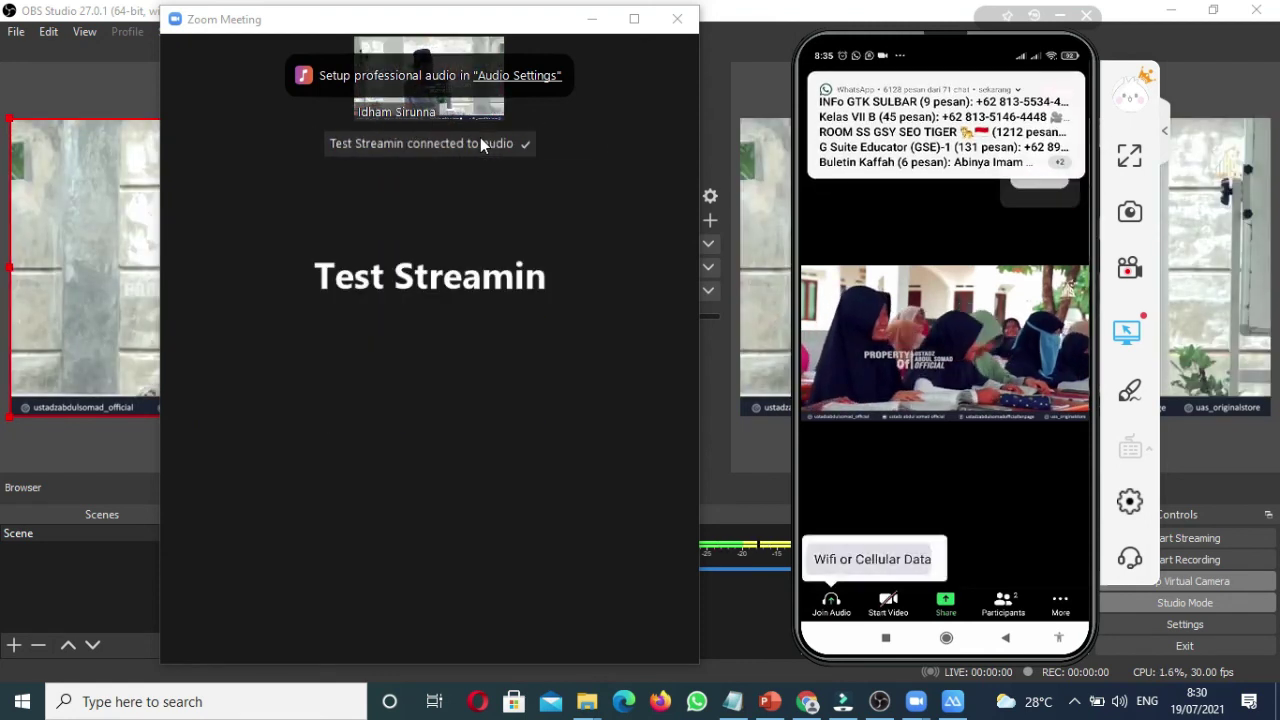
mouse_move(617, 98)
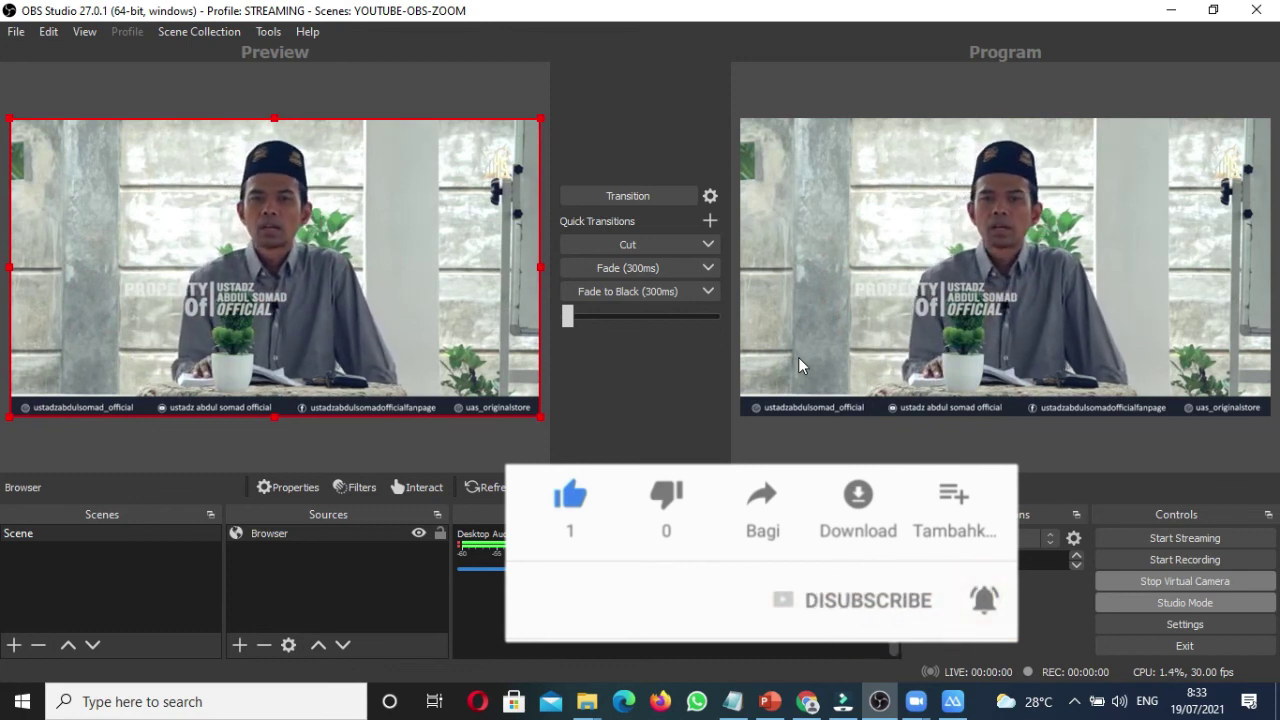
Step: Bring the Zoom meeting and ApowerMirror windows in front of OBS from the taskbar
click(914, 701)
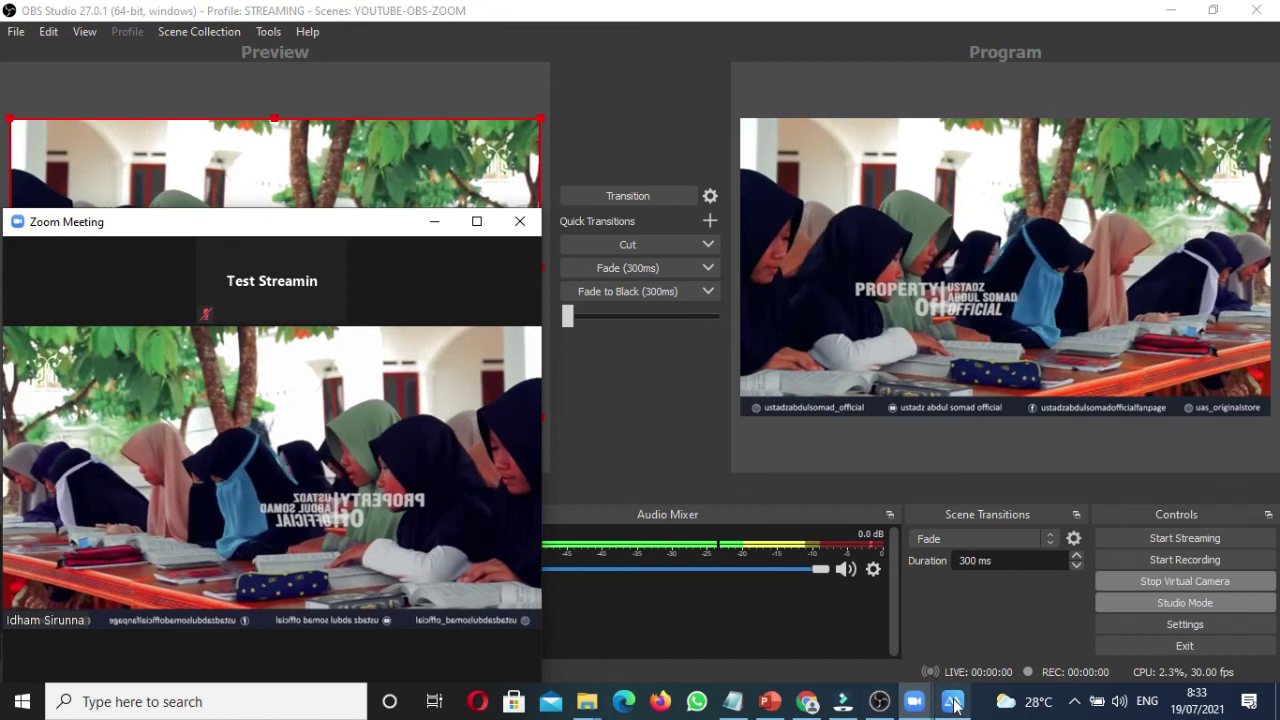
click(952, 701)
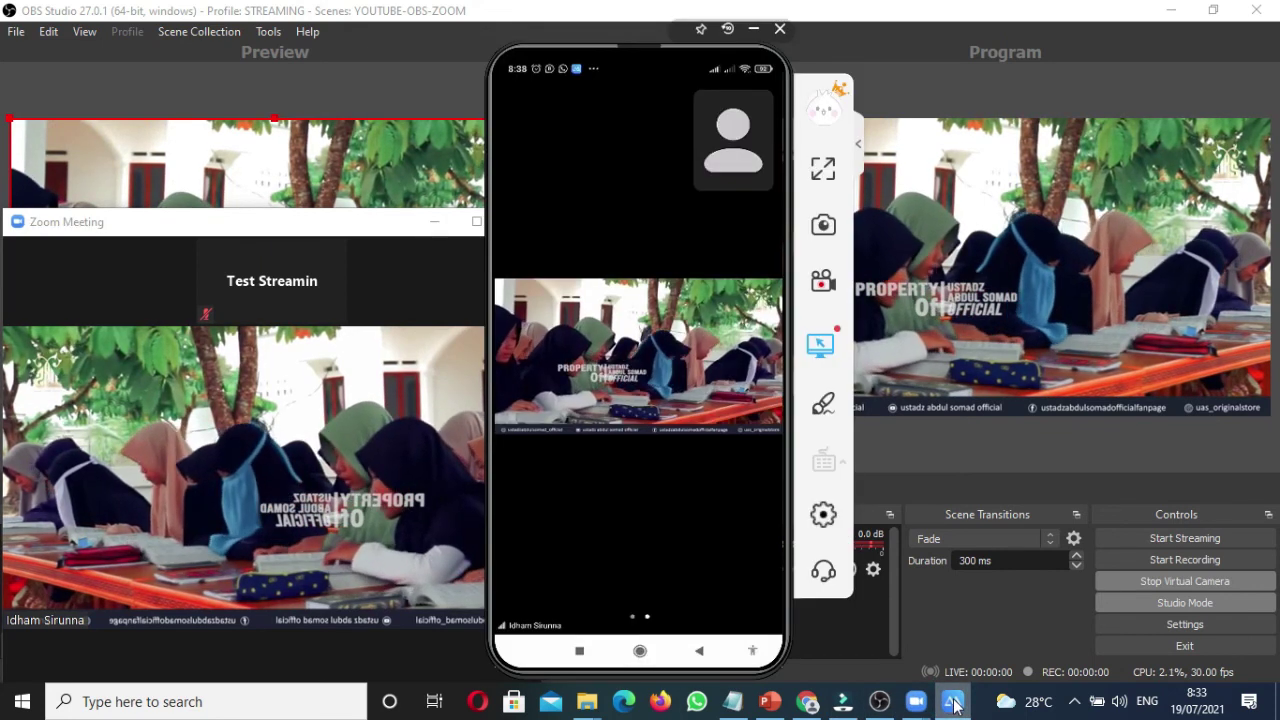